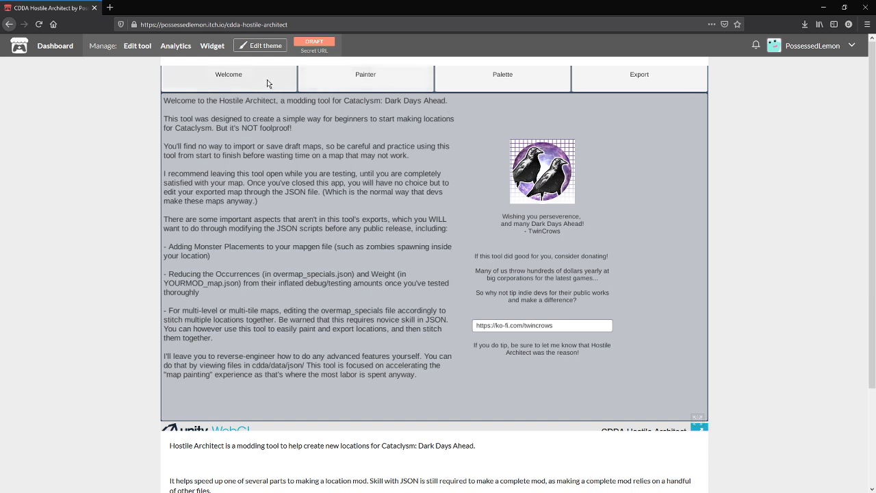
Step: Create a 24x map grid in the Painter and adjust the grid's display size
click(355, 89)
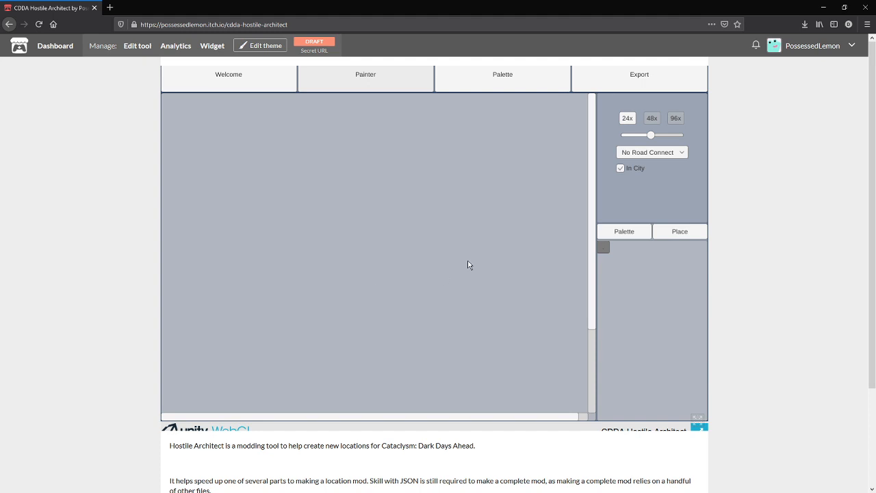
click(633, 121)
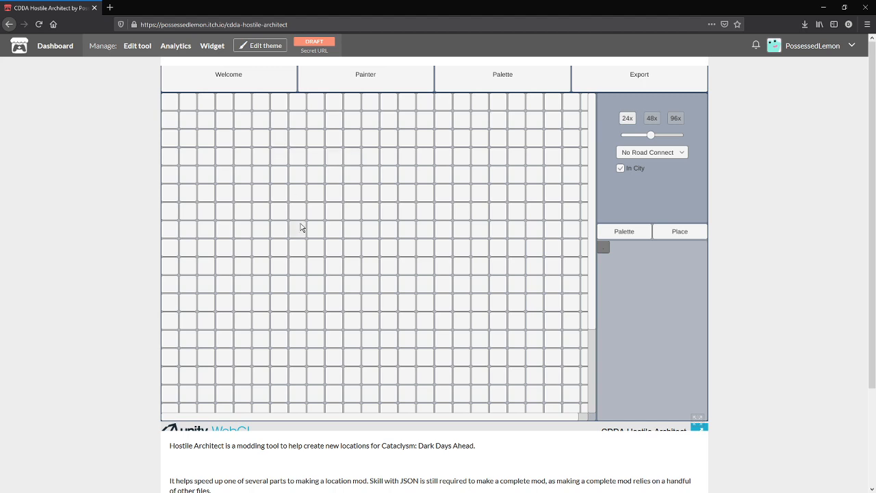
drag(652, 135, 638, 140)
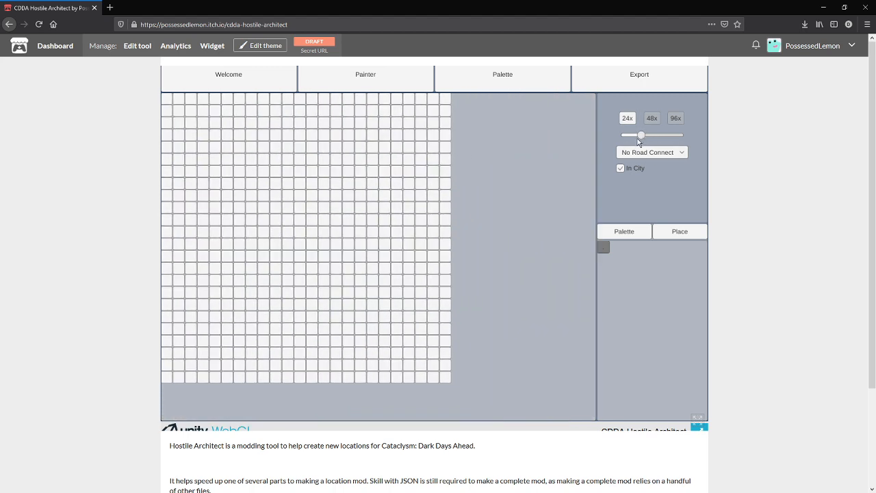
drag(310, 192, 510, 137)
drag(642, 136, 656, 135)
drag(322, 119, 385, 212)
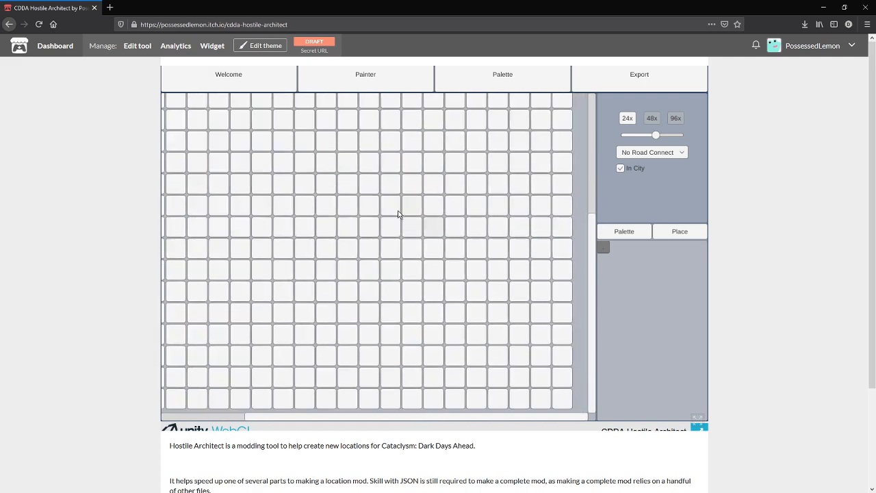
drag(658, 136, 650, 137)
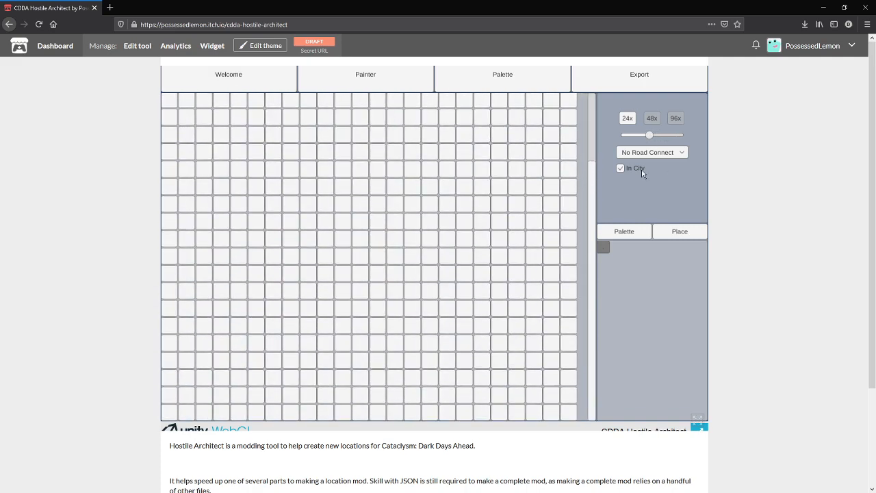
Step: Set the map's road connection to Road North
click(649, 153)
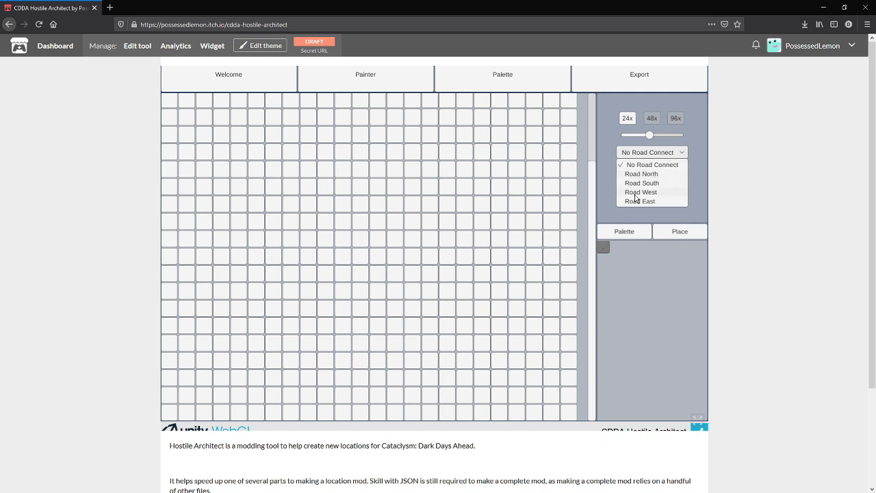
click(646, 173)
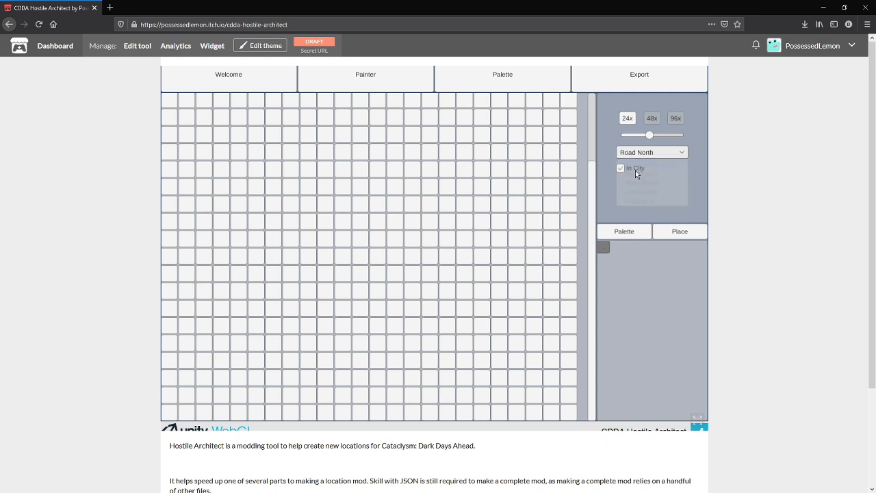
scroll(417, 288, down, 5)
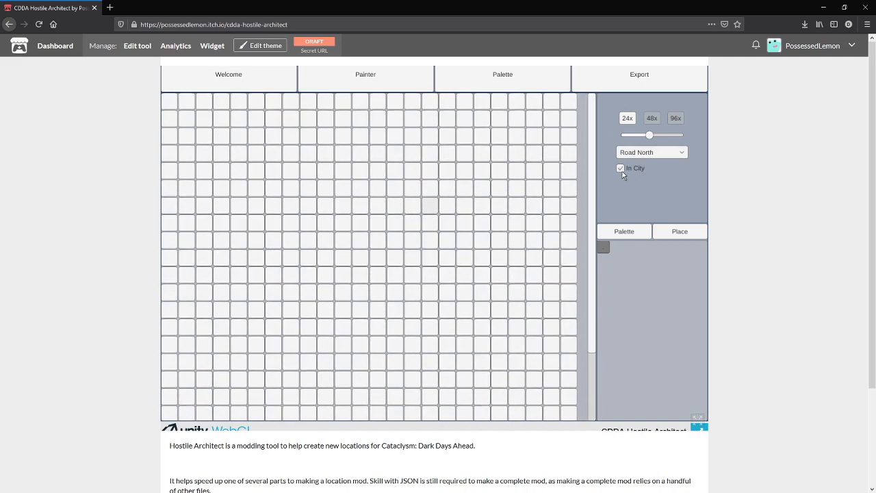
mouse_move(436, 146)
mouse_down()
mouse_move(465, 207)
mouse_move(461, 239)
mouse_up()
drag(448, 142, 465, 238)
Step: Save the existing t_floor palette tile as a new tile and give it the symbol #
click(500, 86)
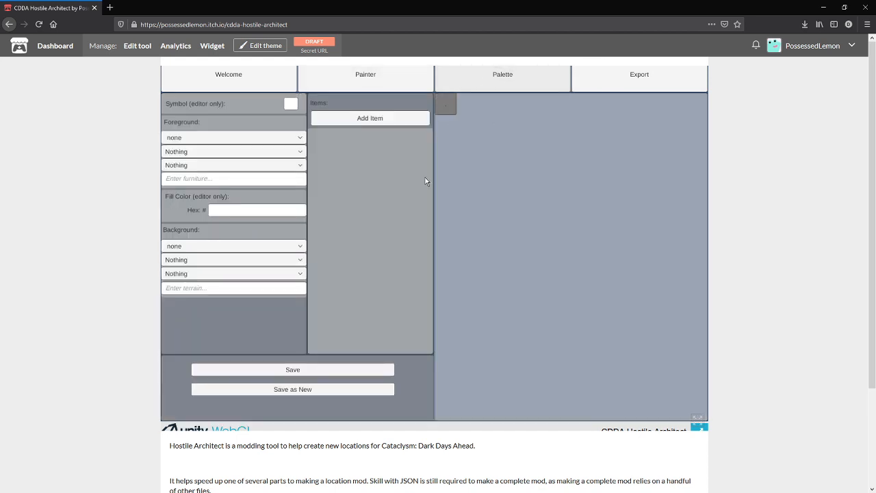
click(448, 105)
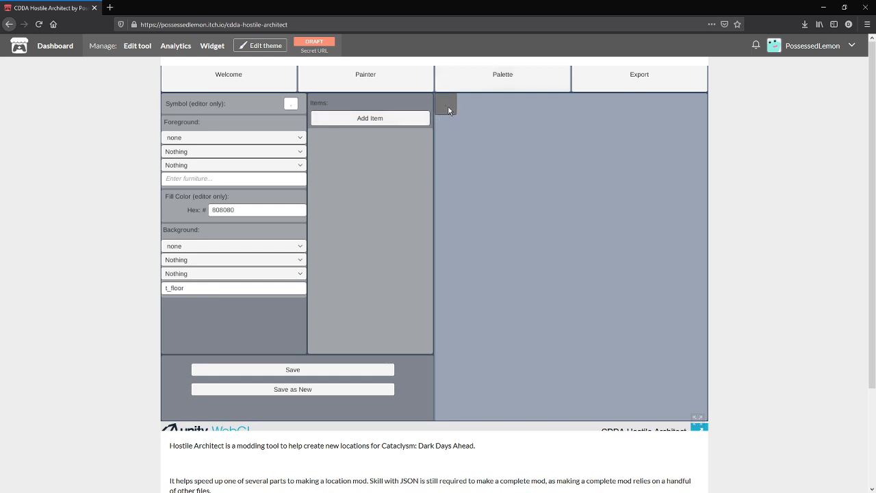
click(447, 107)
click(284, 396)
click(293, 106)
text(#)
click(186, 139)
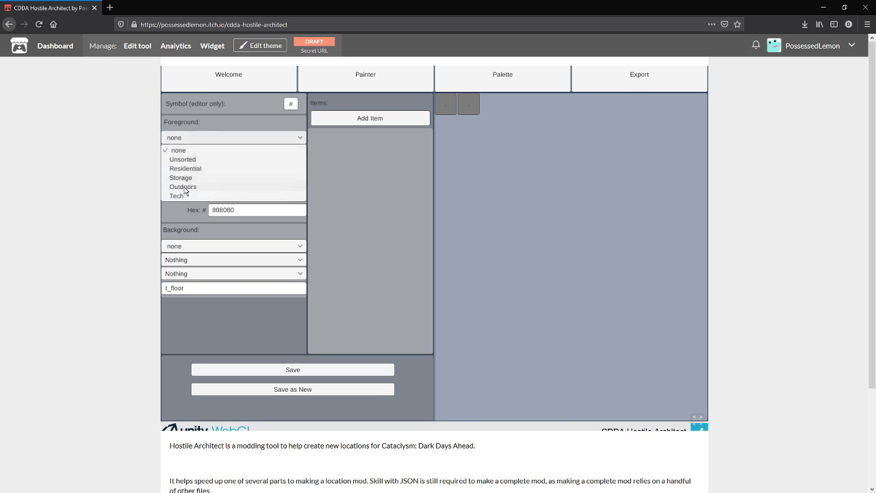
click(192, 129)
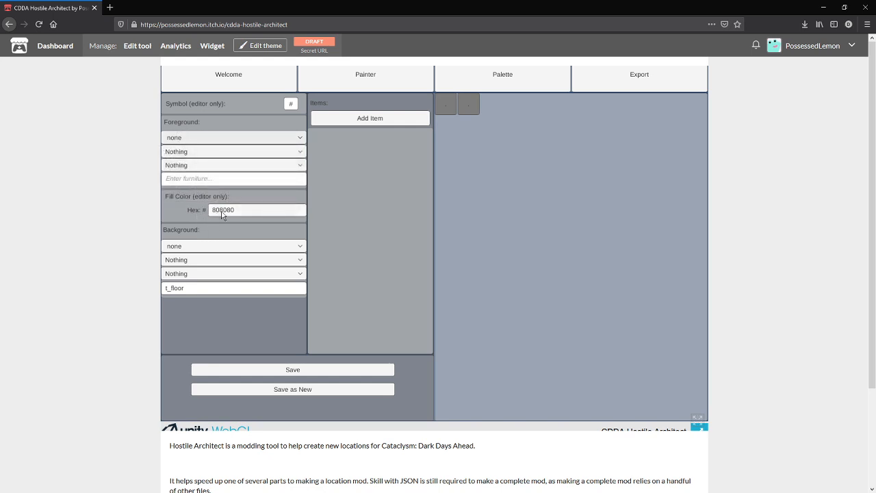
Step: Search the web for "hex codes" in a new browser tab and open the HTML Color Codes site
click(111, 8)
text(hex)
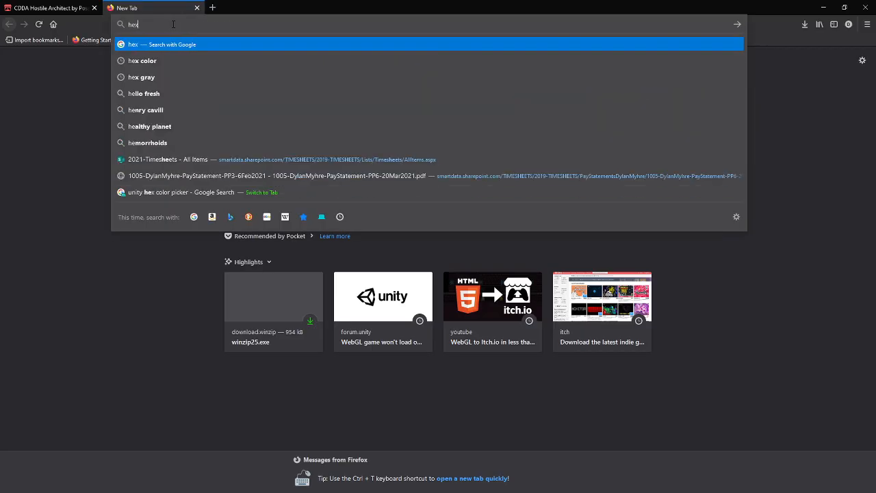
text( codes)
key(Return)
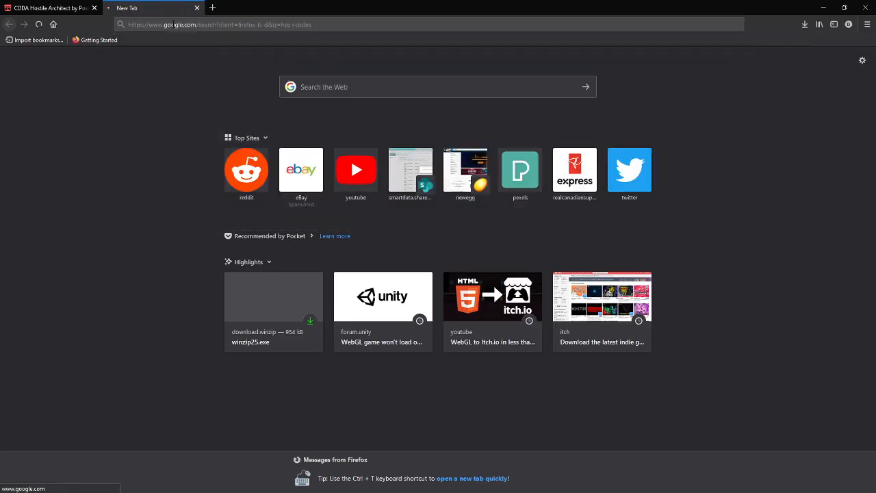
click(134, 133)
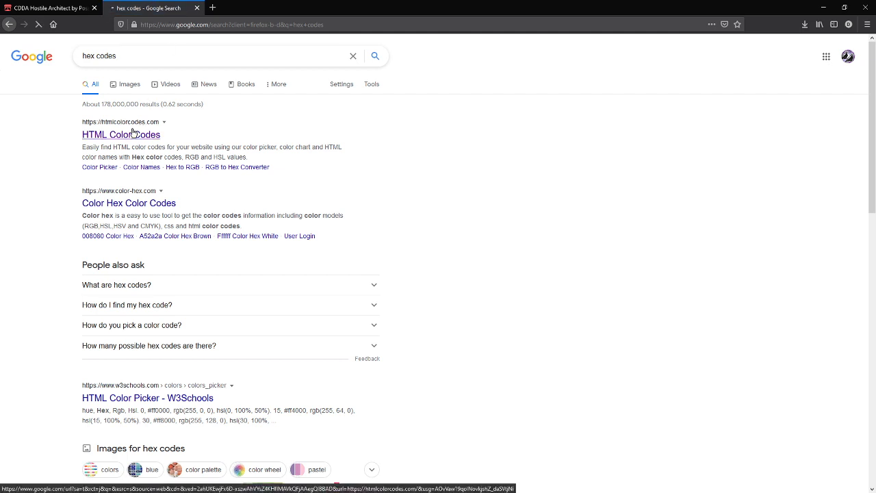
Step: Pick the tan colour BCAB86 in the colour picker and select its hex code for copying
scroll(342, 207, down, 3)
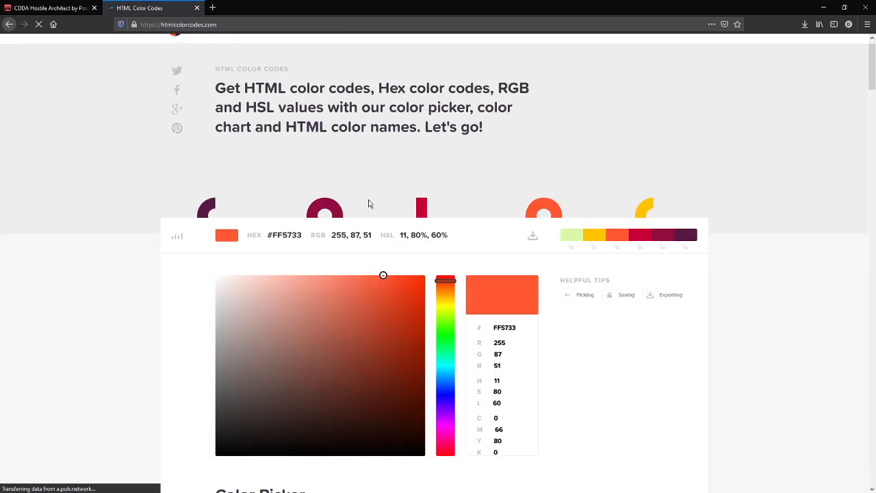
drag(353, 250, 276, 249)
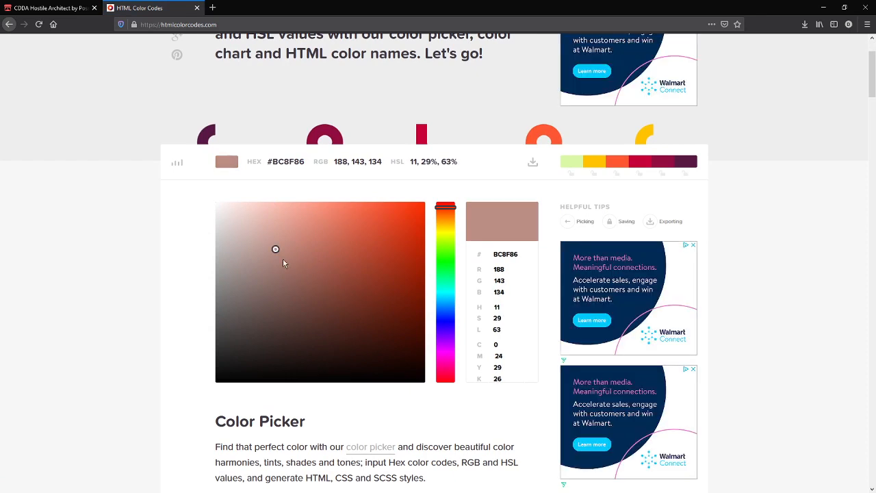
click(445, 222)
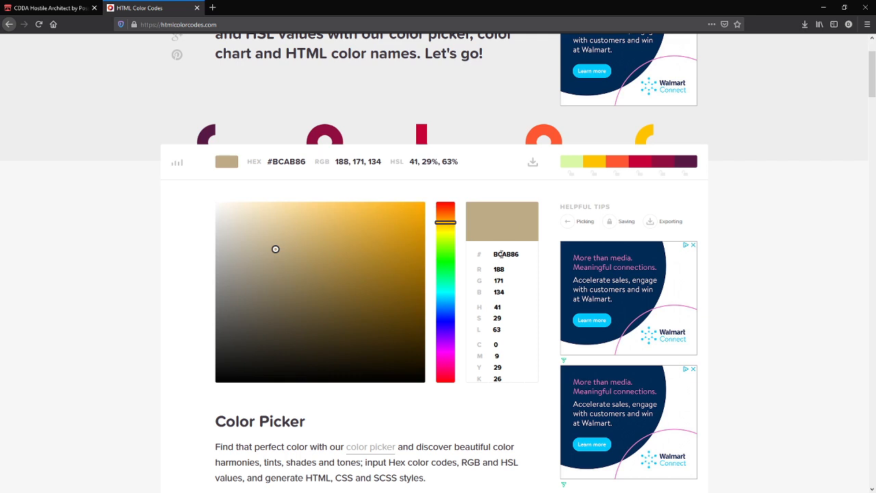
double_click(521, 254)
Step: Try to paste the hex code BCAB86 into the new tile's fill colour
click(55, 8)
click(249, 213)
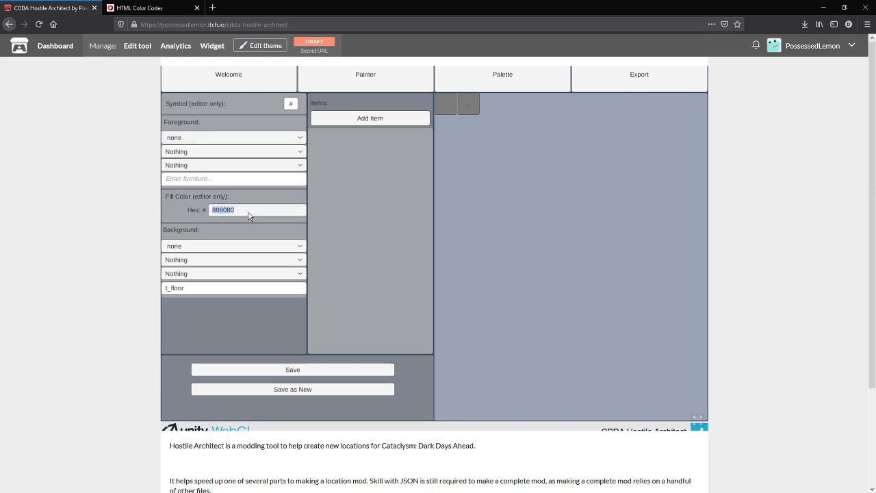
click(233, 212)
double_click(235, 213)
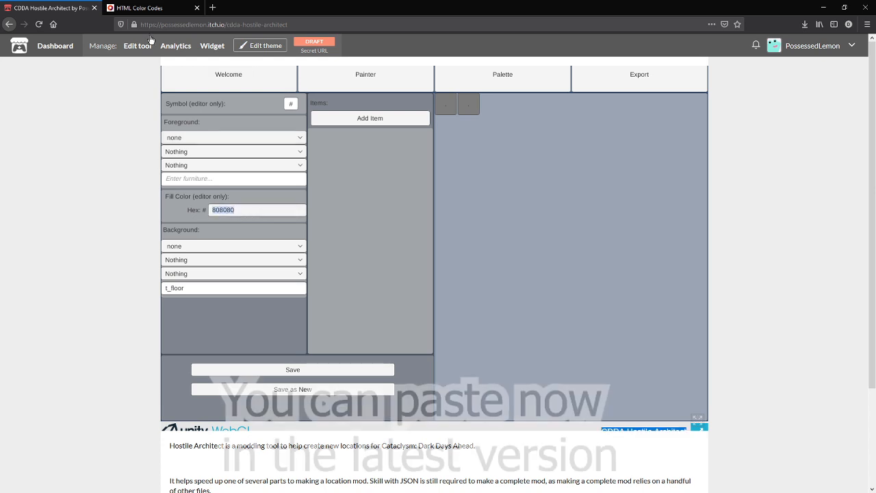
click(148, 8)
double_click(506, 254)
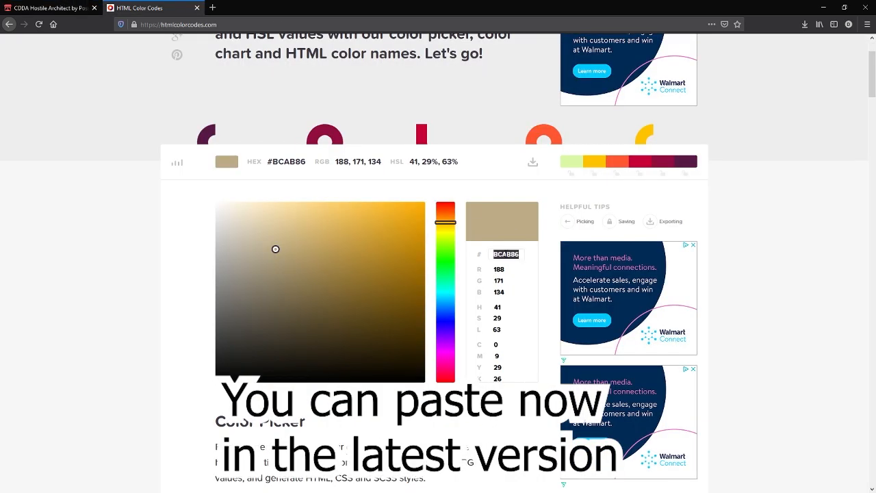
click(51, 8)
click(251, 215)
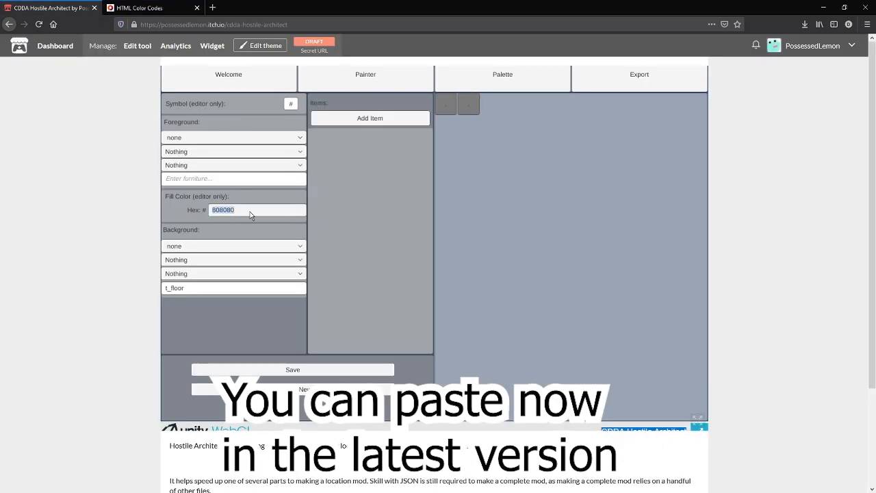
Step: Copy the hex code #BCAB86 from the colour picker page and check the copy by pasting it into the address bar
click(134, 9)
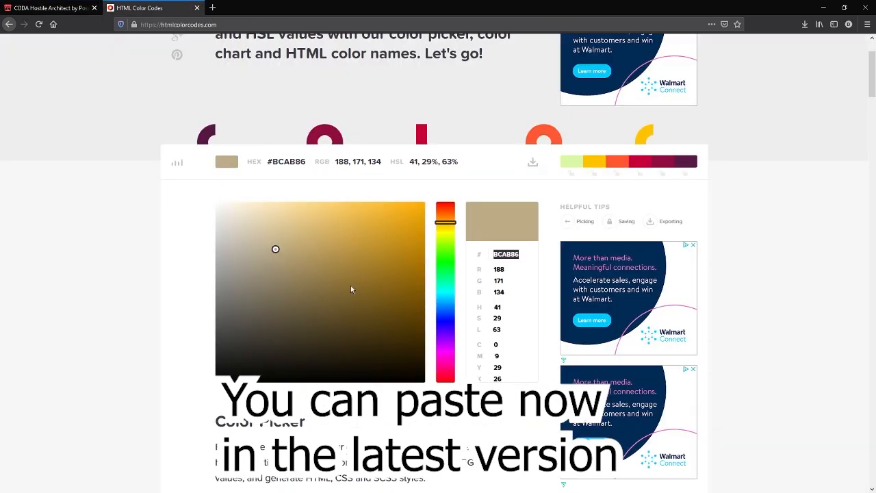
double_click(275, 161)
key(ctrl+c)
key(ctrl+l)
key(ctrl+v)
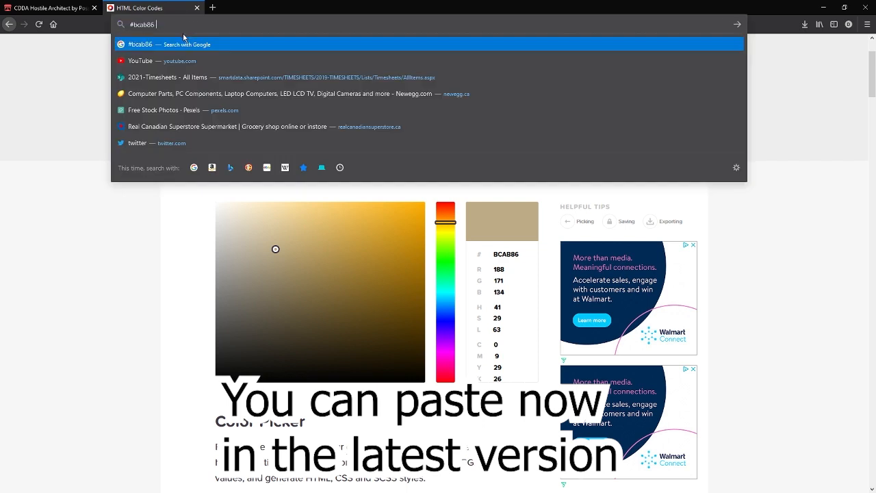
click(270, 163)
mouse_move(272, 164)
mouse_down()
mouse_move(307, 164)
mouse_move(268, 167)
mouse_up()
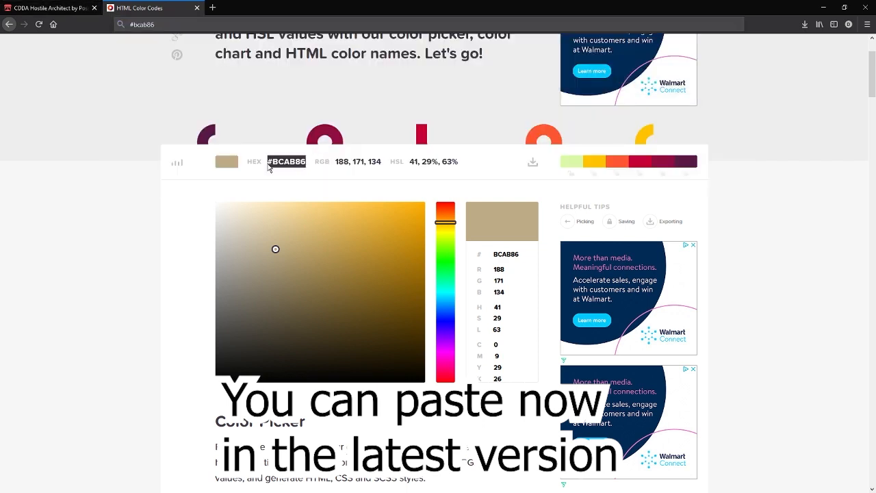
Step: Try again to replace the tile's fill colour with the copied code #BCAB86
click(46, 7)
click(228, 212)
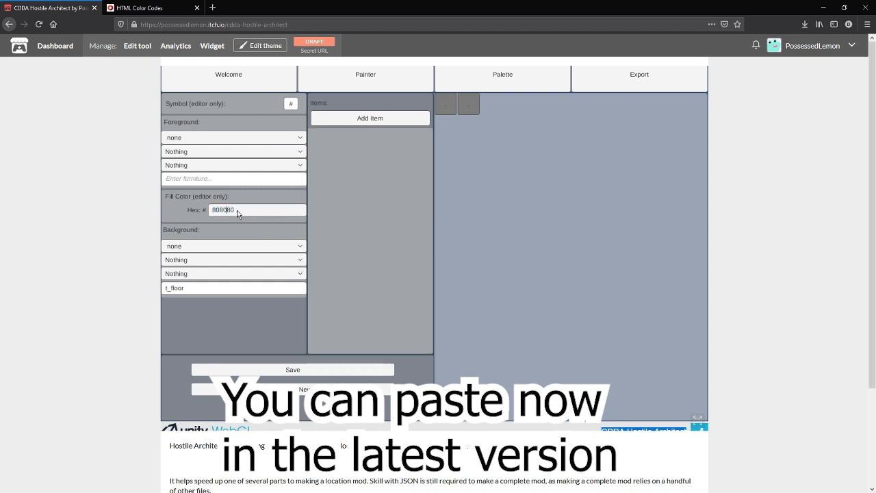
double_click(238, 213)
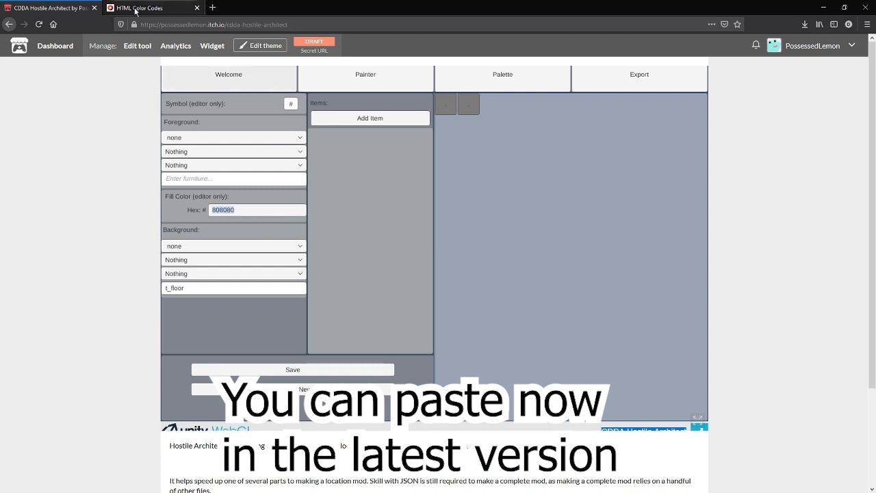
Step: Paste #bcab86 into the address bar as a reference, set the tile's fill colour to bcab86 and save the tile
click(194, 26)
key(ctrl+v)
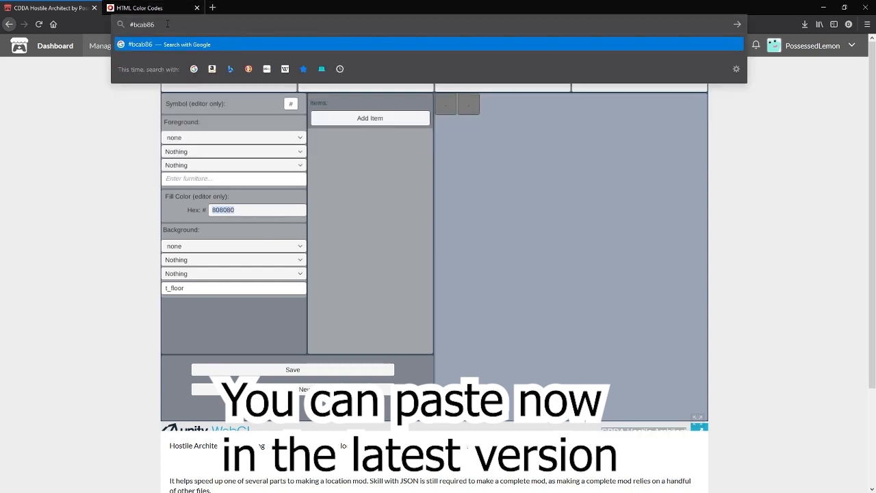
drag(133, 25, 155, 25)
click(257, 210)
key(ctrl+a)
key(BackSpace)
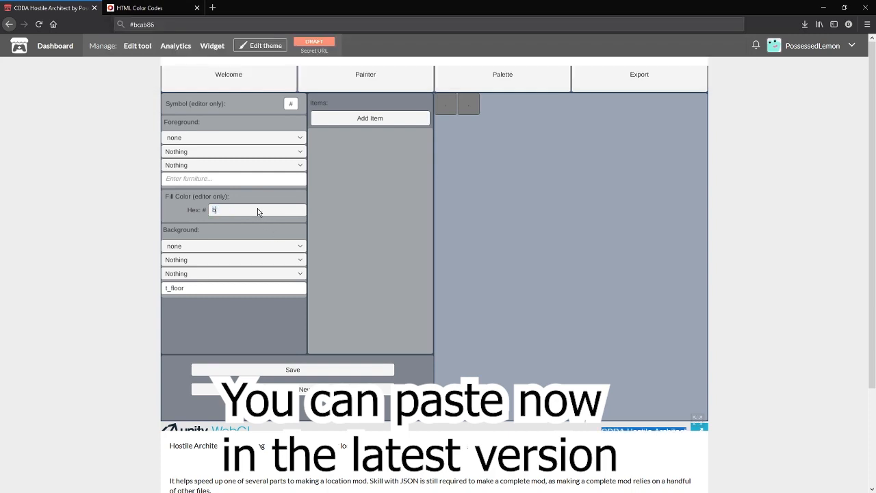
text(bcab86)
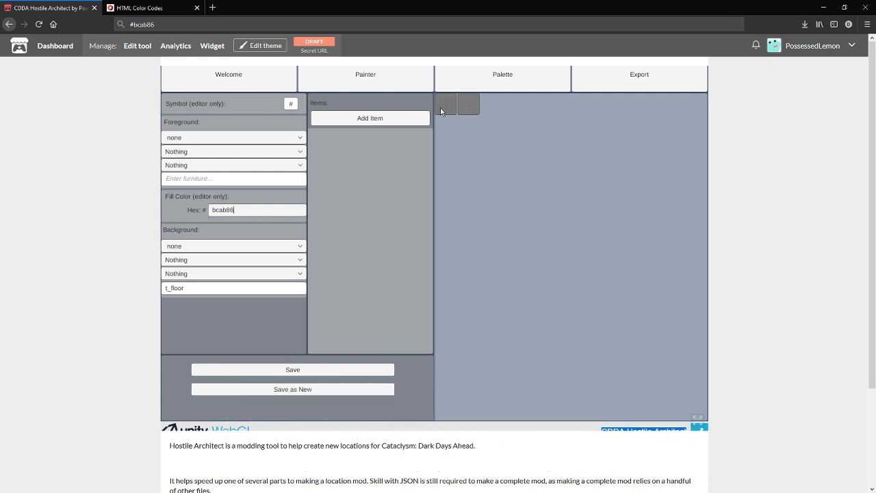
click(296, 373)
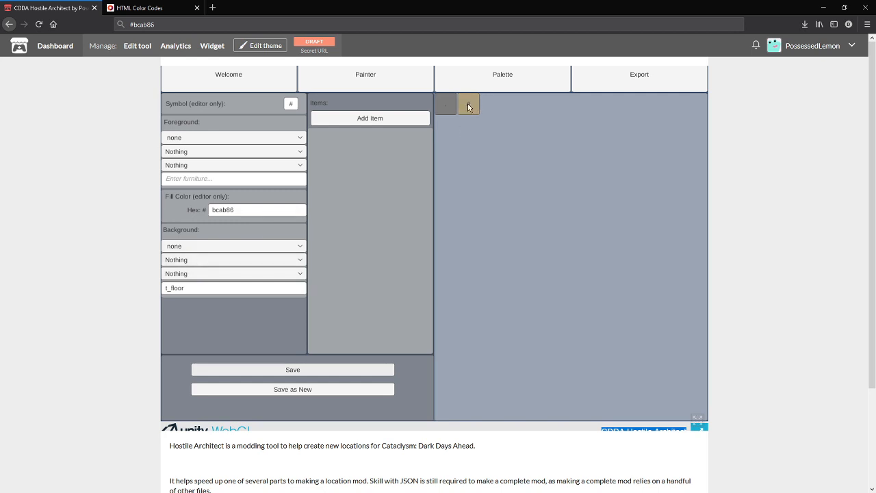
Step: Set the # tile's background to the Basic wall terrain t_wall_wood, save it, and compare it with the floor tile
click(184, 249)
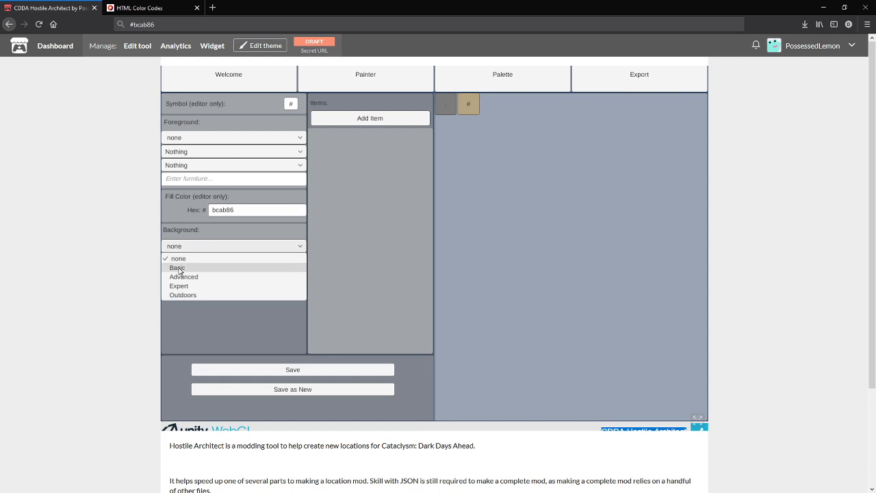
click(182, 267)
click(195, 260)
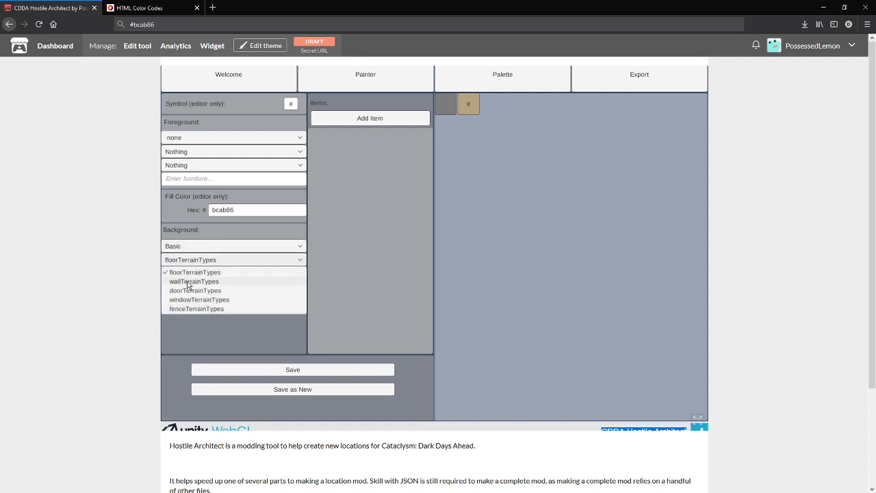
click(195, 280)
click(217, 274)
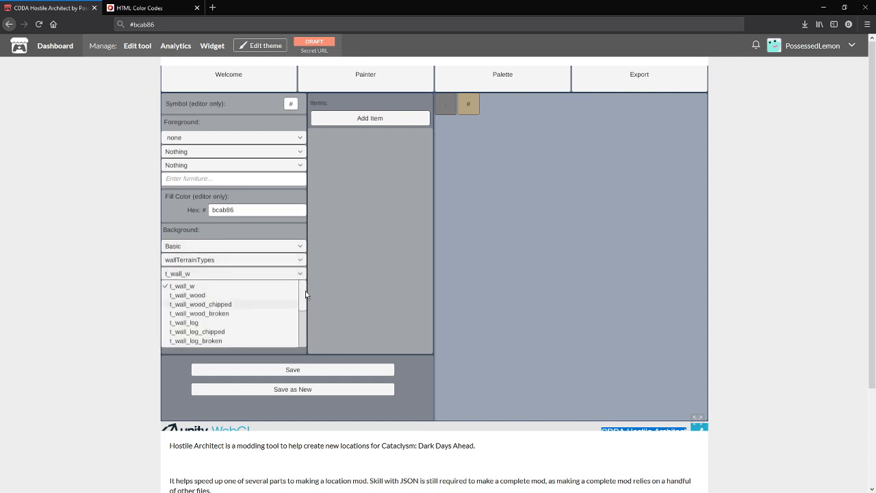
scroll(298, 305, down, 1)
scroll(298, 305, down, 5)
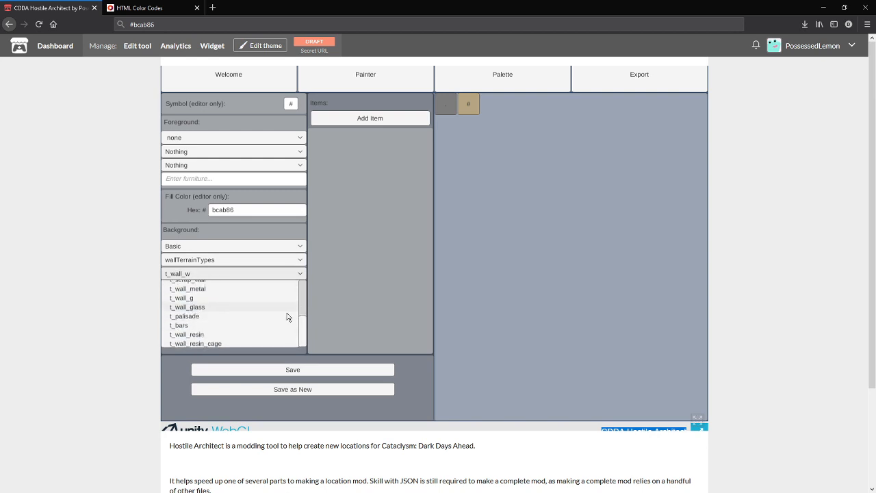
drag(304, 328, 304, 288)
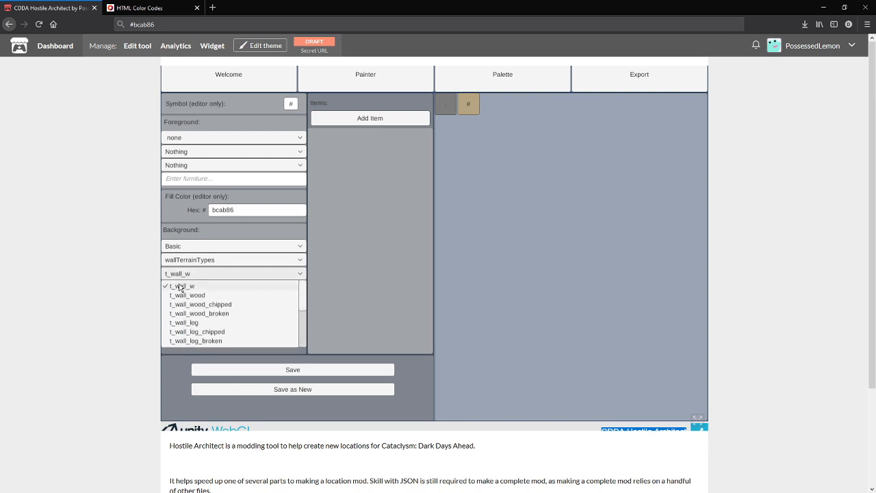
click(198, 295)
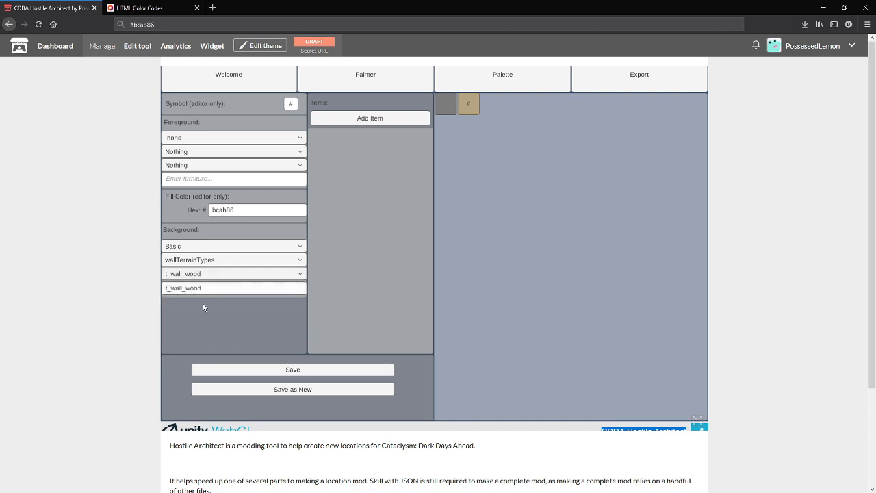
click(295, 372)
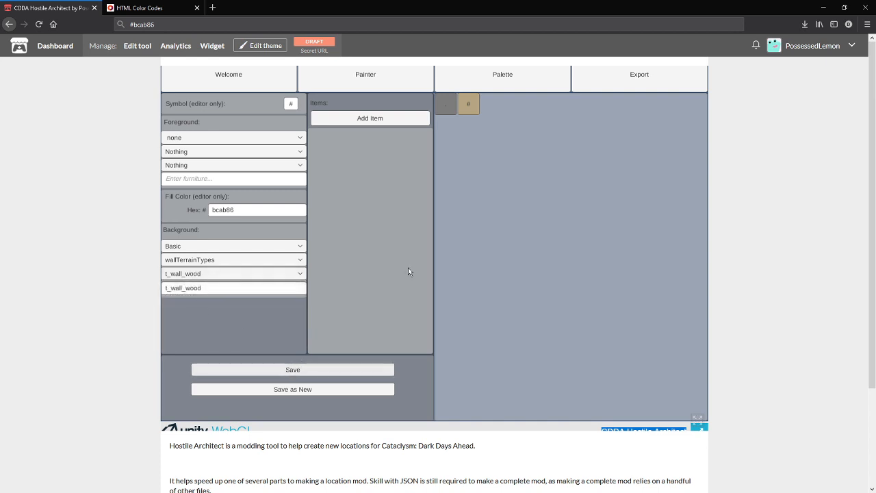
click(443, 108)
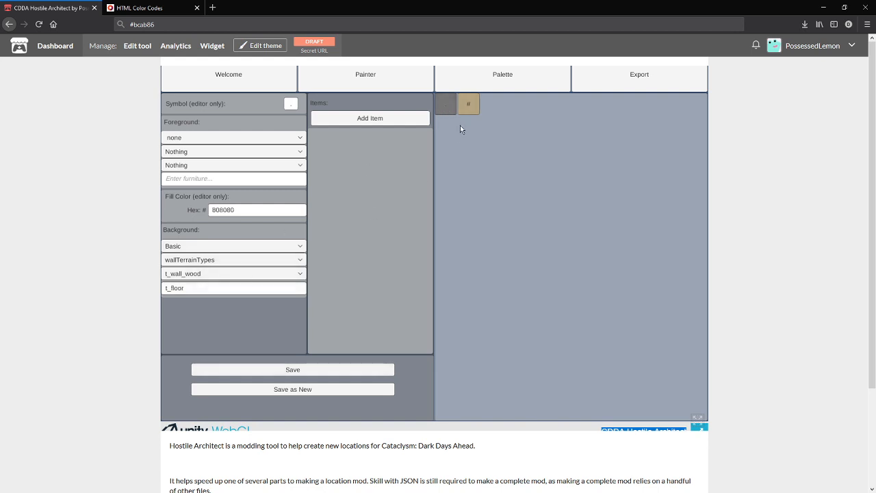
click(467, 106)
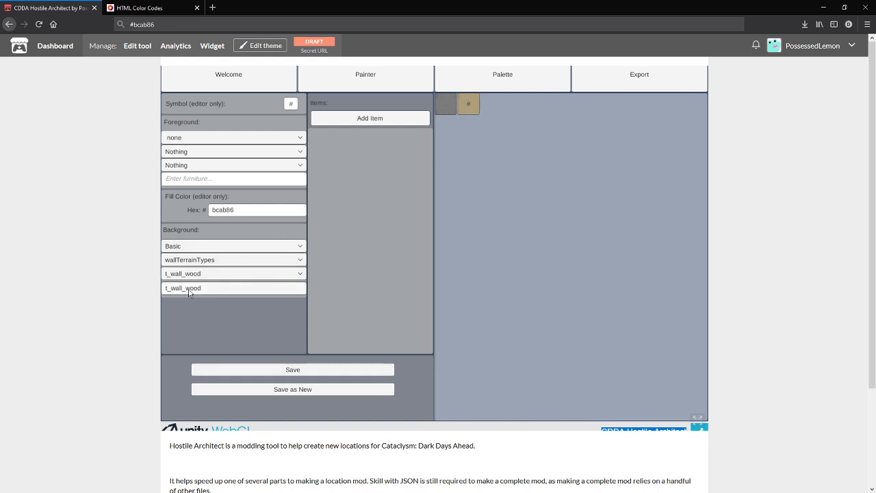
Step: Paint a 4 by 4 tile square outline of # wall tiles near the middle of the painter grid
click(358, 84)
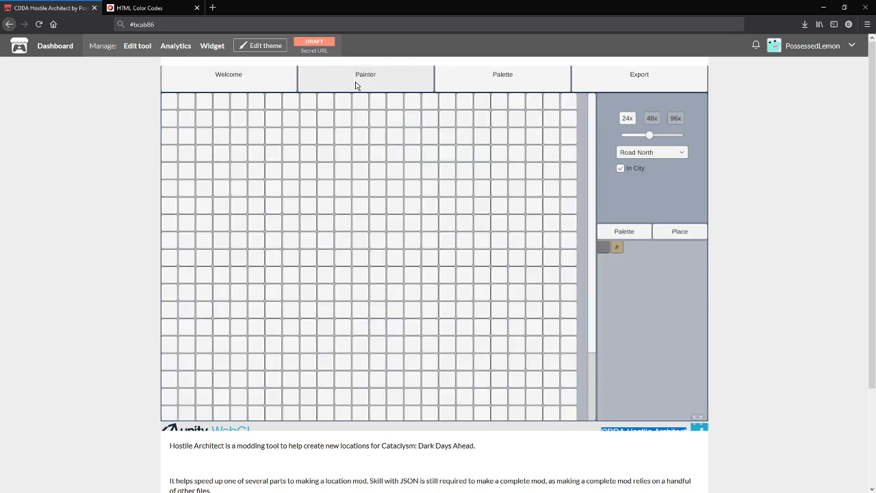
click(614, 250)
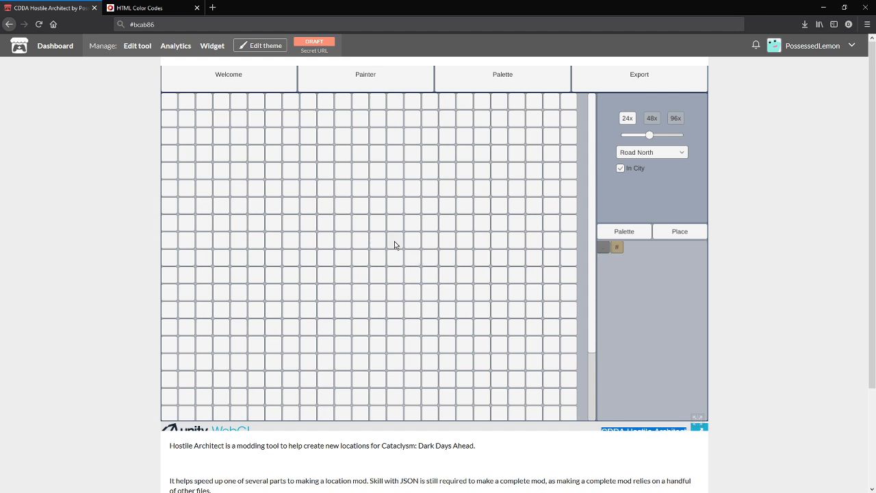
mouse_move(395, 240)
mouse_down()
mouse_move(394, 217)
mouse_move(382, 204)
mouse_move(343, 213)
mouse_move(344, 258)
mouse_move(394, 258)
mouse_up()
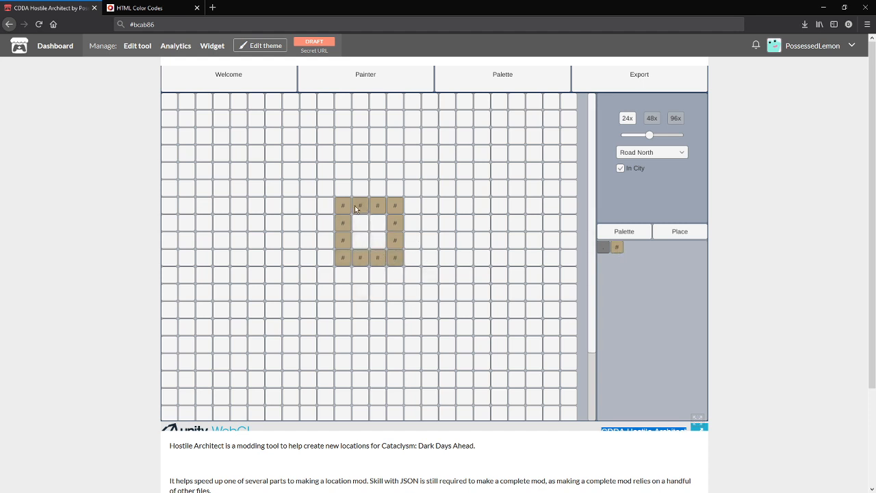
Step: Paint # walls for two larger rooms around the small square, 13 by 7 tiles overall, with a shared dividing wall below the square
click(414, 229)
drag(450, 225, 470, 237)
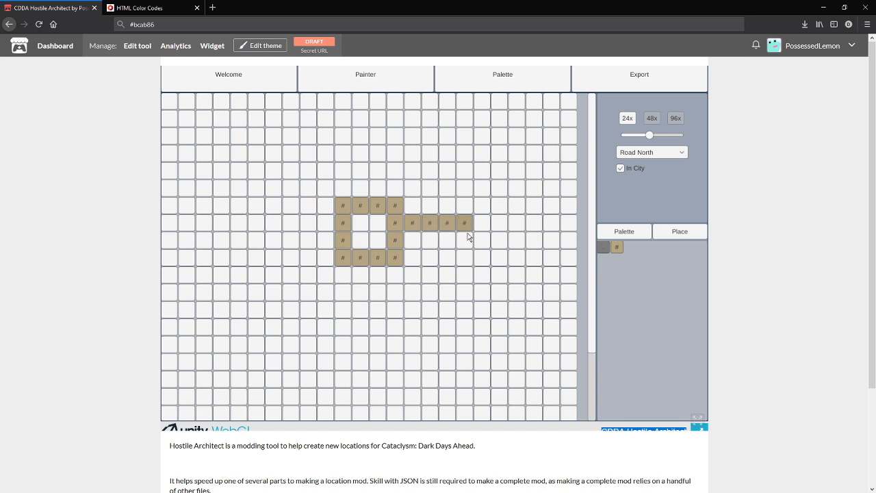
mouse_move(326, 231)
mouse_down()
mouse_move(258, 242)
mouse_move(265, 239)
mouse_move(278, 292)
mouse_move(295, 319)
mouse_move(290, 331)
mouse_move(362, 330)
mouse_up()
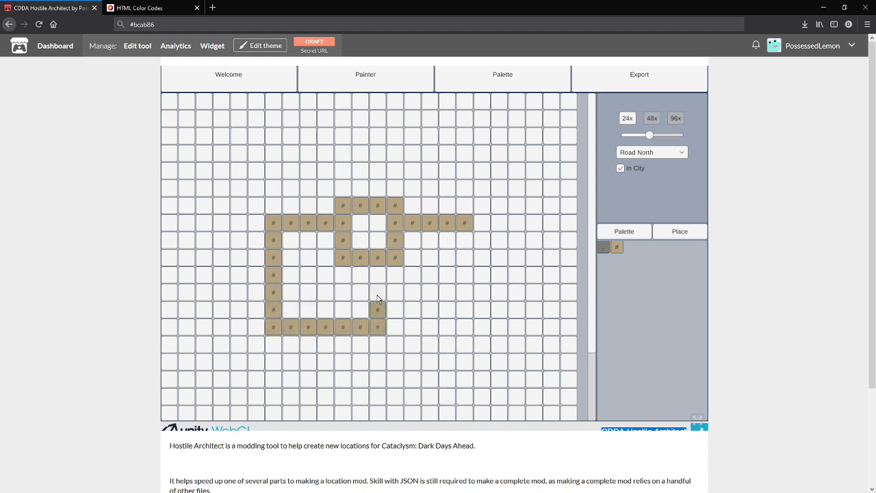
drag(377, 300, 377, 274)
mouse_move(479, 226)
mouse_down()
mouse_move(479, 324)
mouse_move(395, 327)
mouse_up()
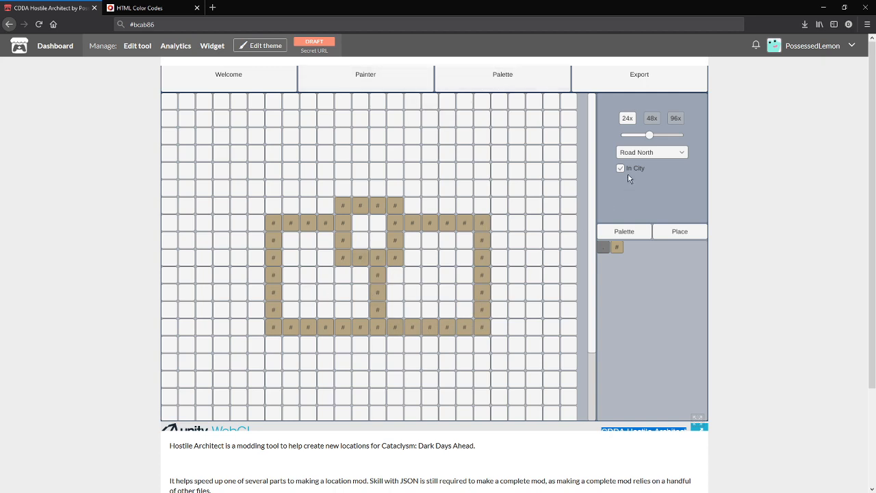
drag(654, 135, 640, 134)
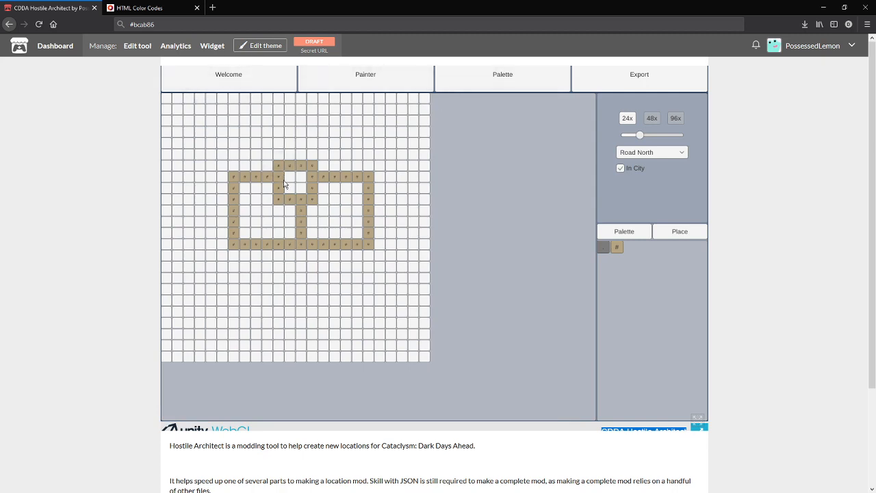
drag(640, 135, 648, 134)
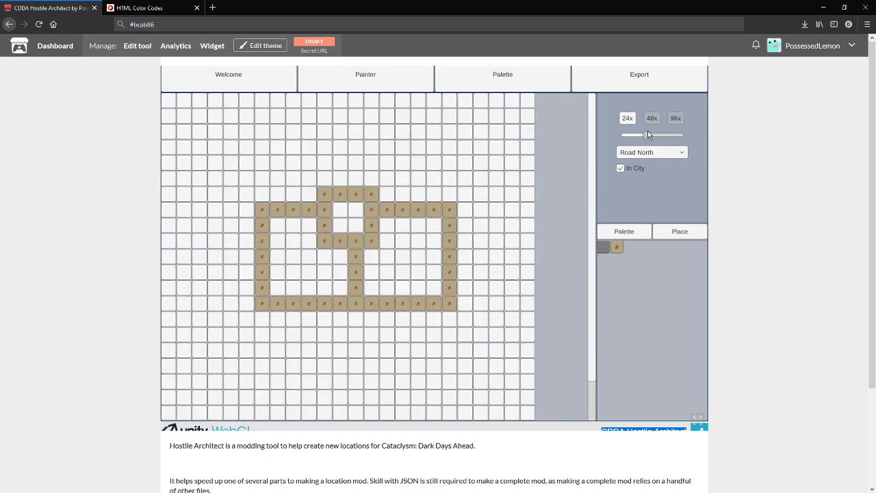
Step: Create a new palette tile with symbol D and the Basic door terrain t_door_c as background, and select it
click(491, 80)
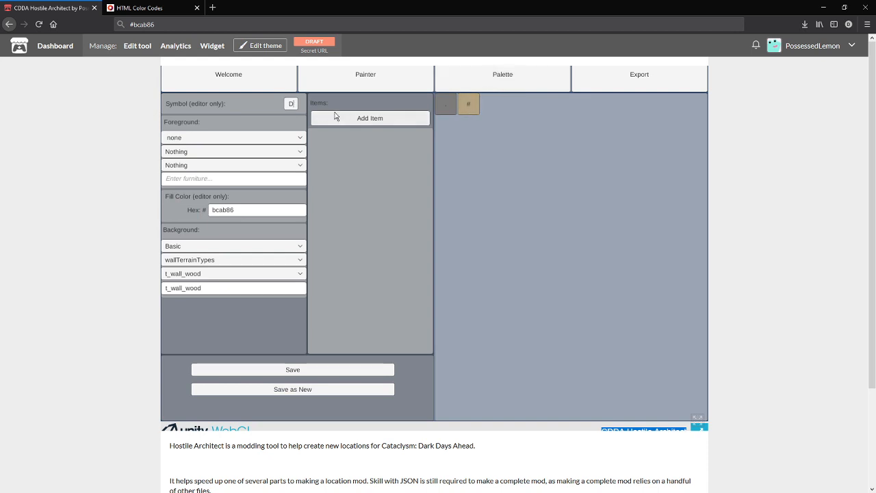
click(196, 265)
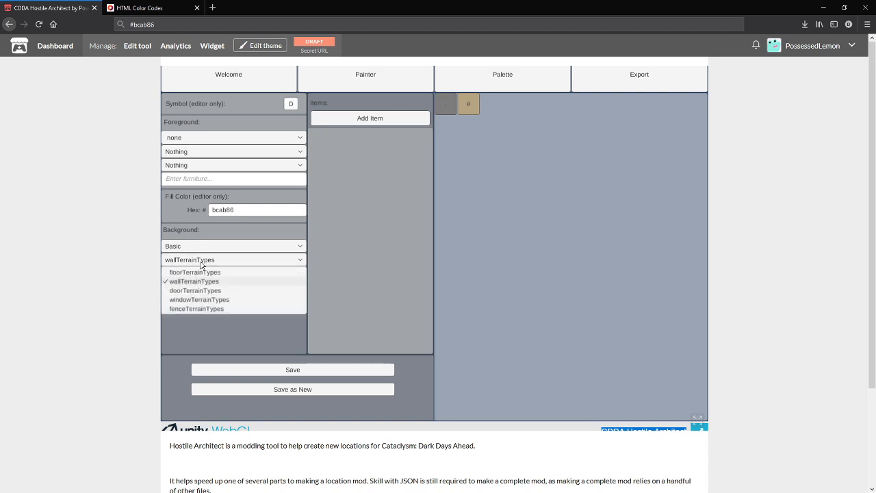
click(198, 290)
click(184, 277)
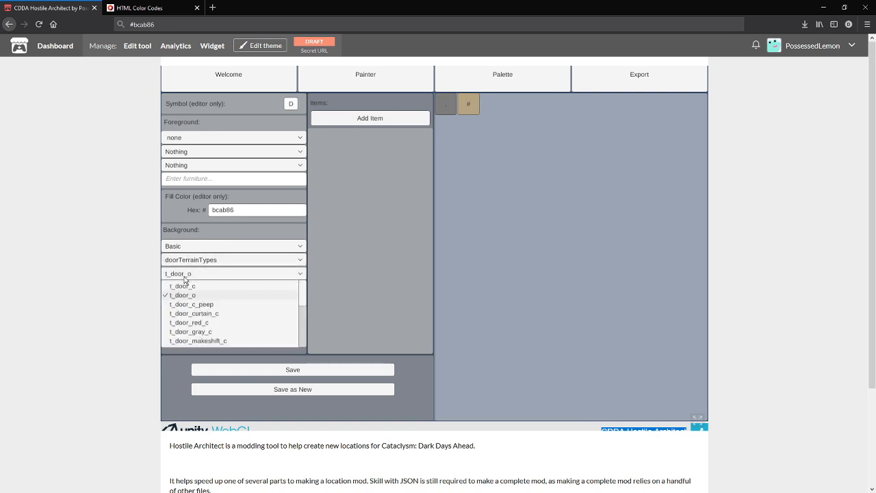
click(196, 288)
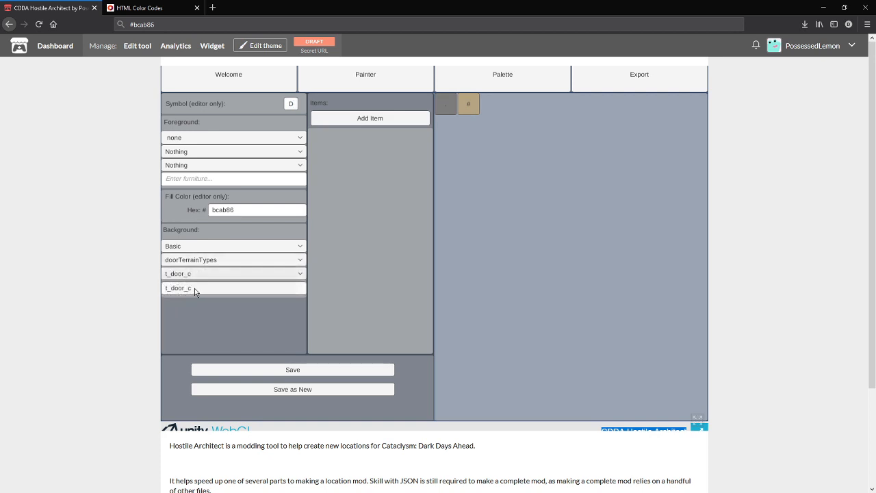
click(299, 390)
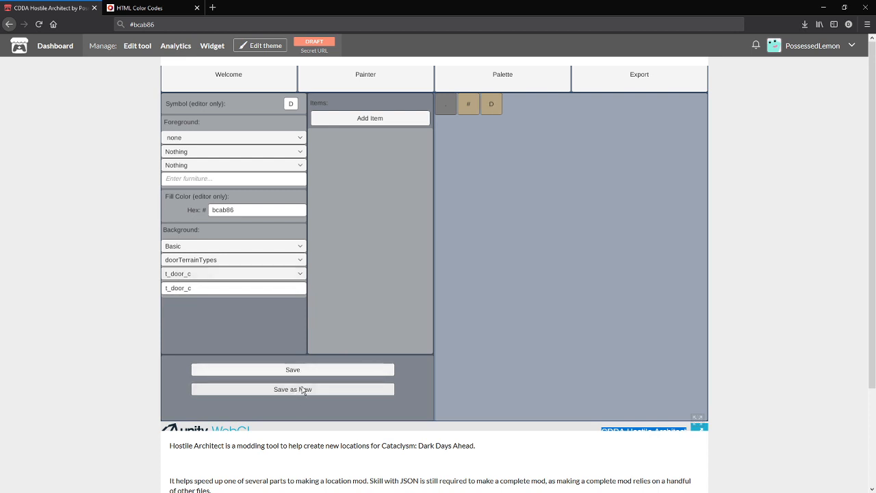
click(490, 105)
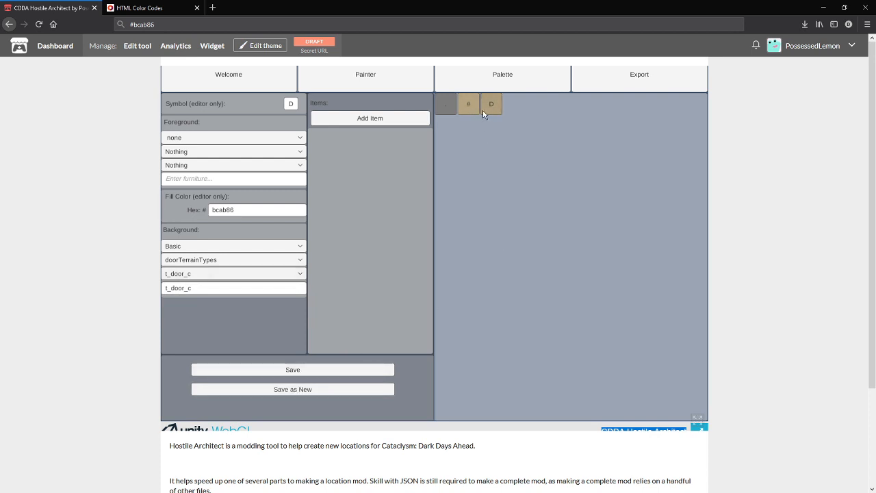
Step: Pick the grey #979591 on the HTML Color Codes page, copy its hex code, and paste it into the Hostile Architect page's address bar
click(144, 9)
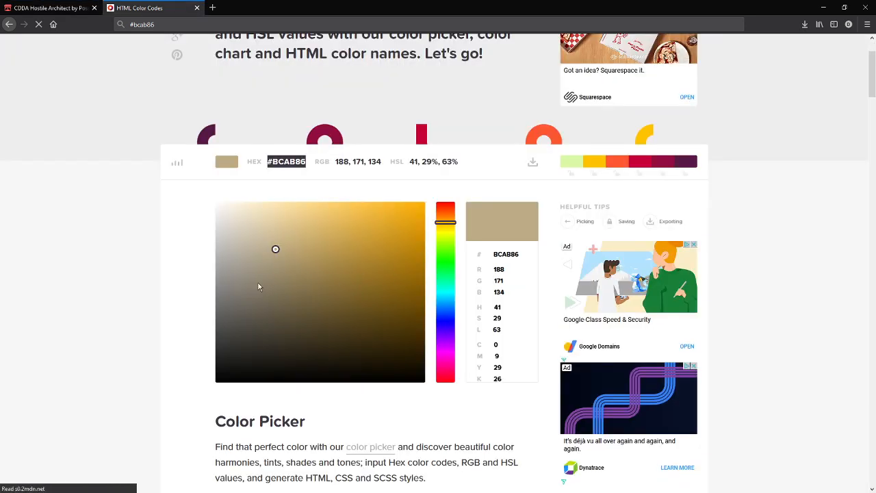
click(222, 275)
double_click(284, 162)
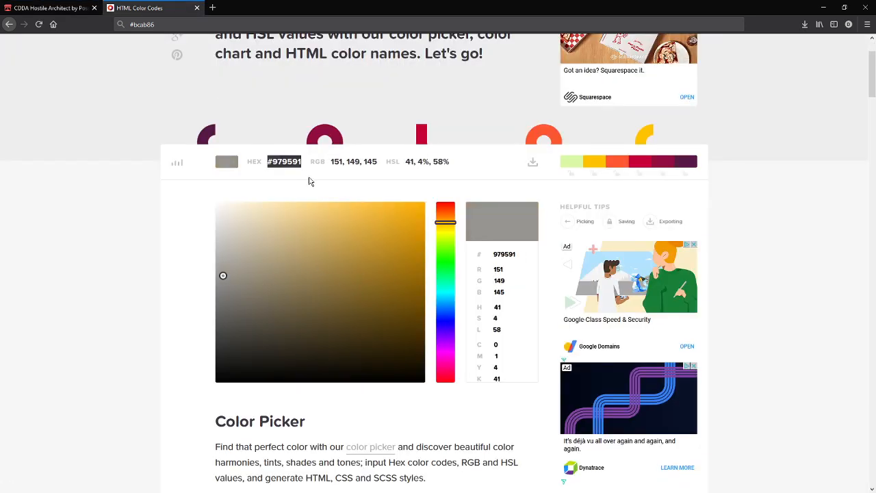
key(ctrl+c)
click(48, 7)
click(135, 24)
key(ctrl+v)
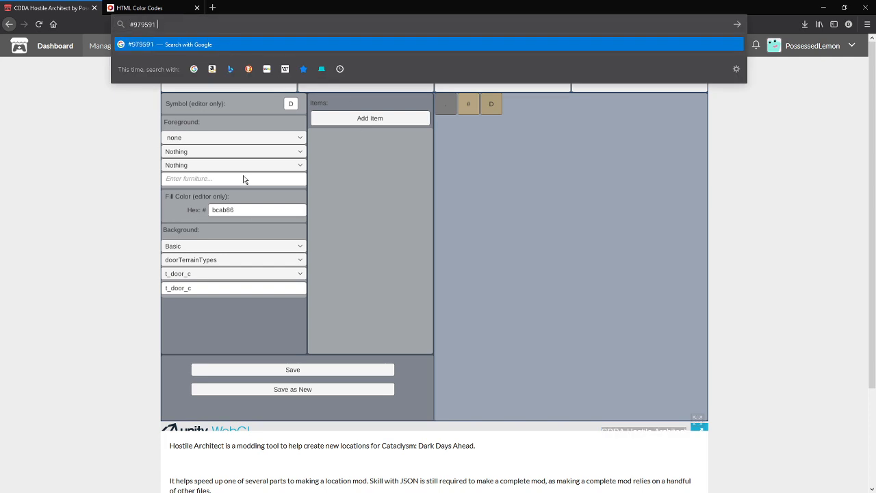
Step: Set the D tile's fill colour to 979591 and save the tile
click(249, 210)
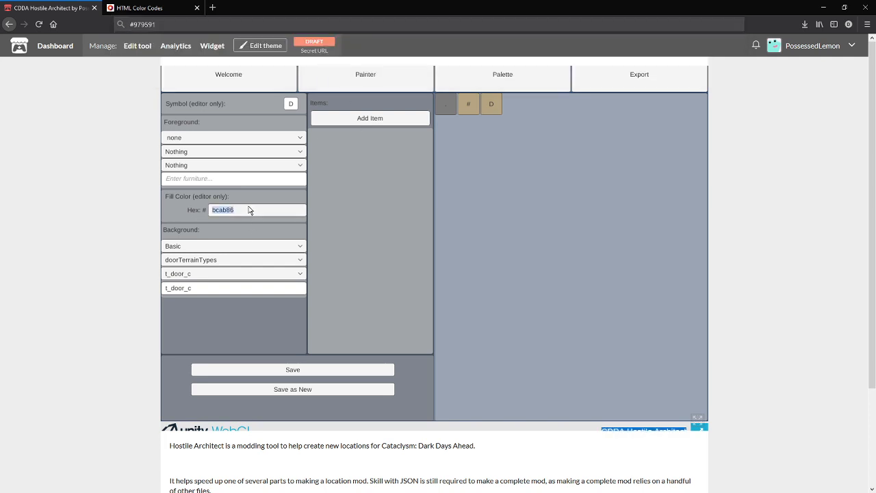
text(979591)
click(364, 374)
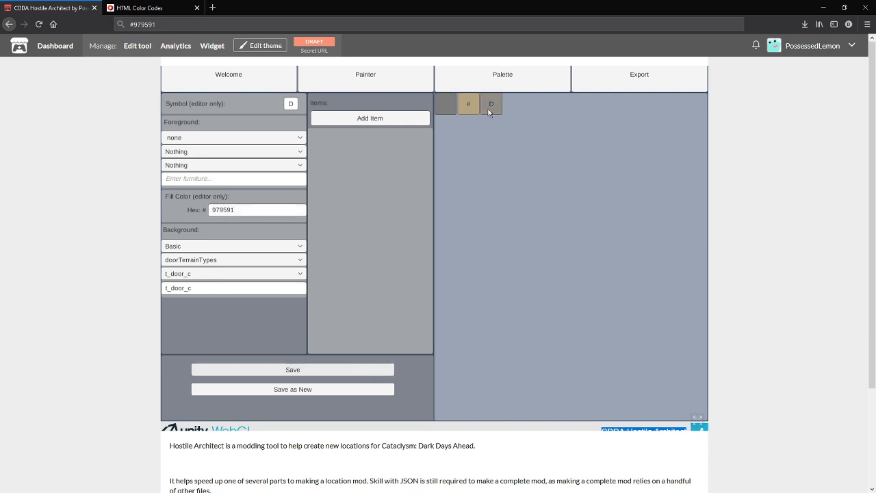
Step: Place D door tiles in the small room's upper wall, the dividing wall, and the lower wall of each large room
click(366, 77)
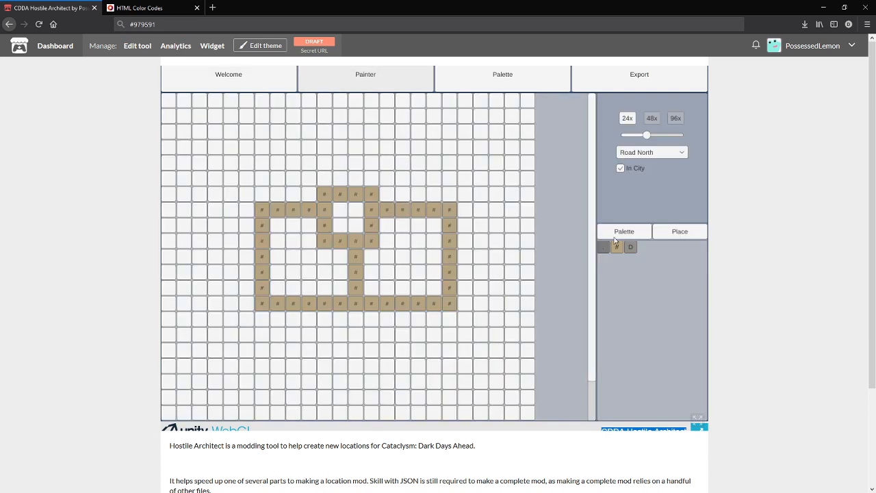
click(356, 195)
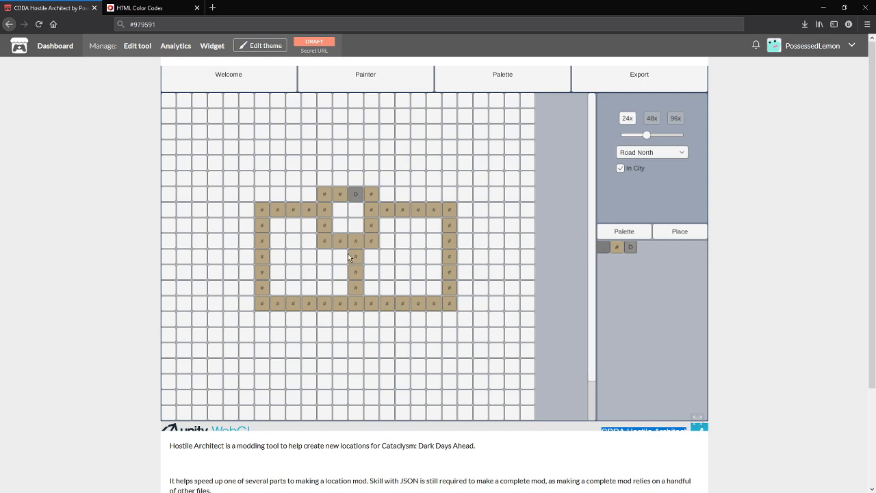
click(356, 273)
click(294, 303)
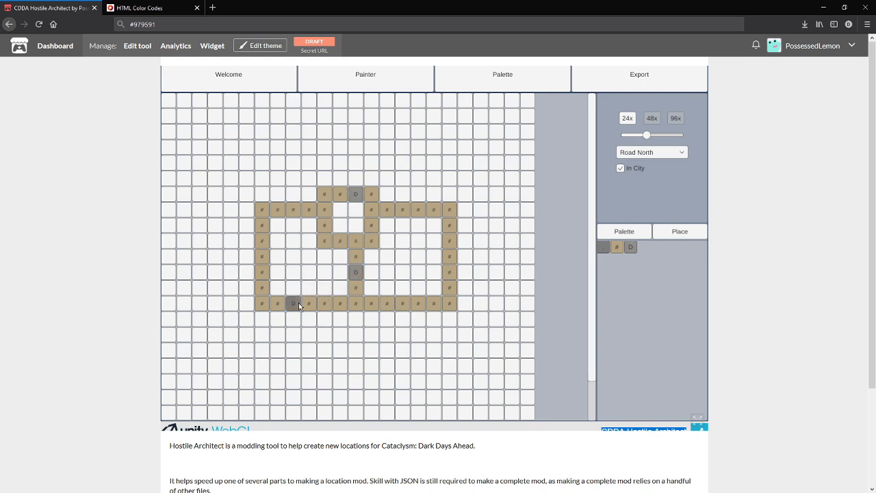
click(418, 303)
Step: Create a new palette tile with symbol w and the Basic window terrain t_window_boarded as background
click(491, 84)
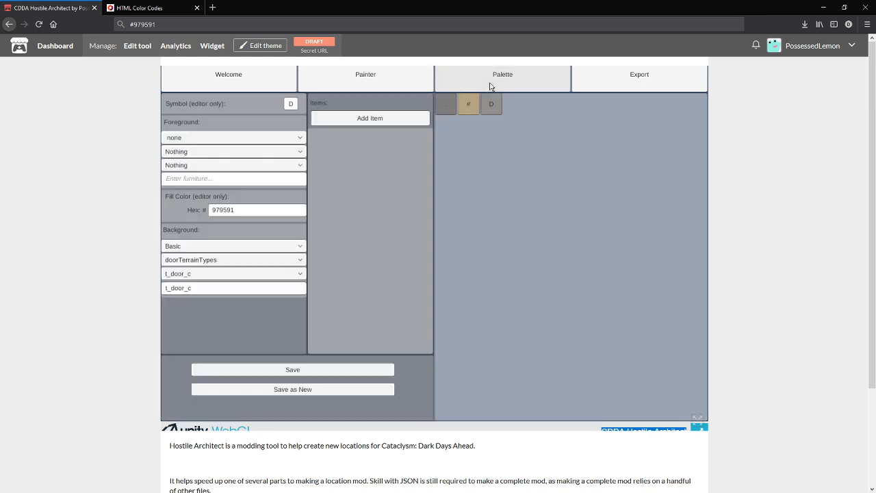
click(289, 107)
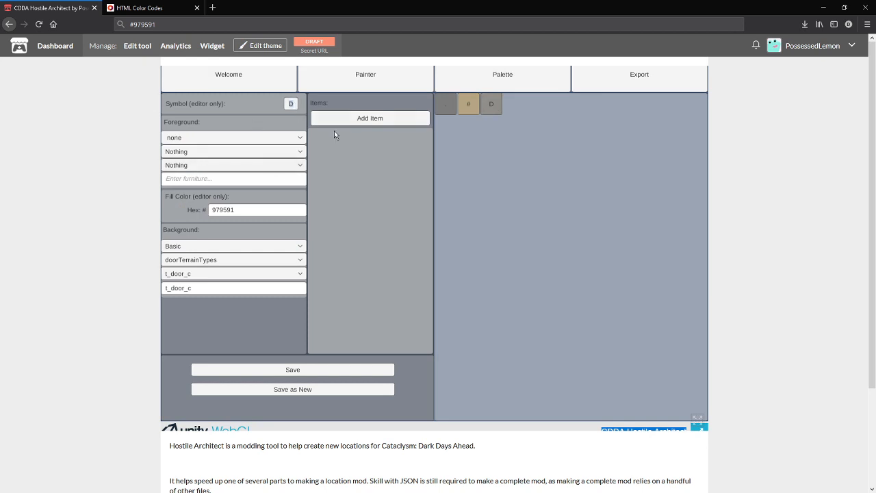
text(w)
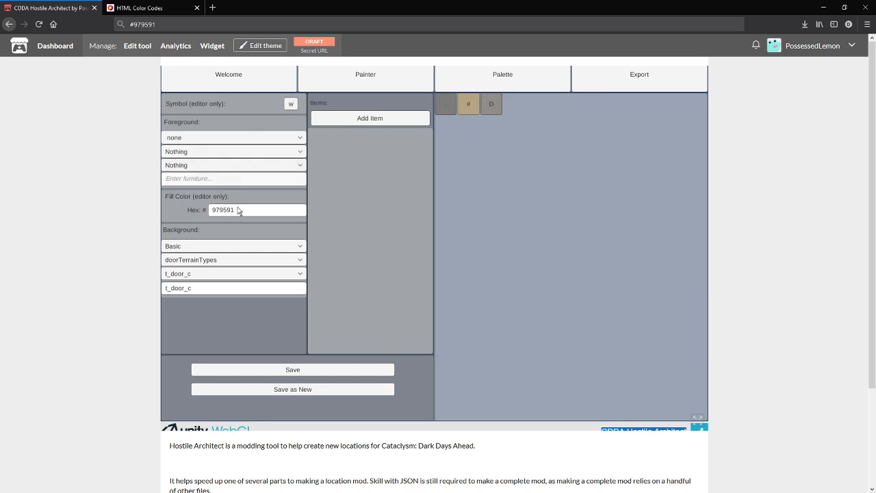
click(198, 262)
click(195, 299)
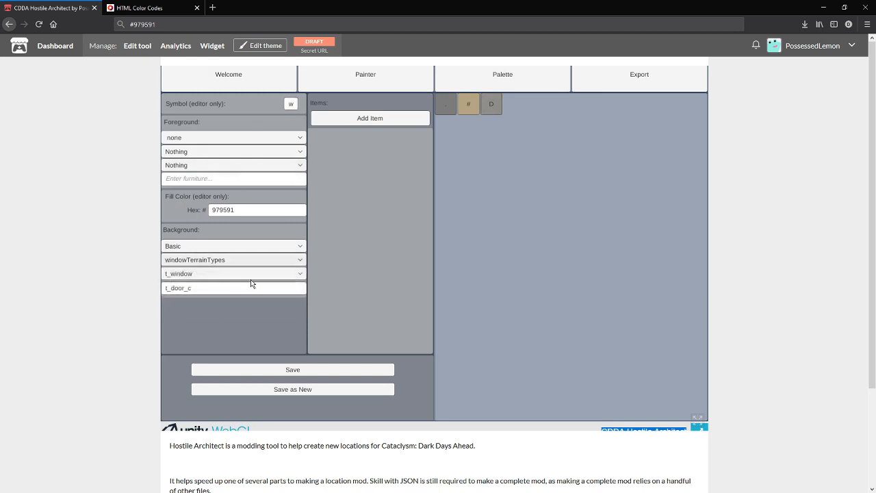
click(215, 273)
click(219, 304)
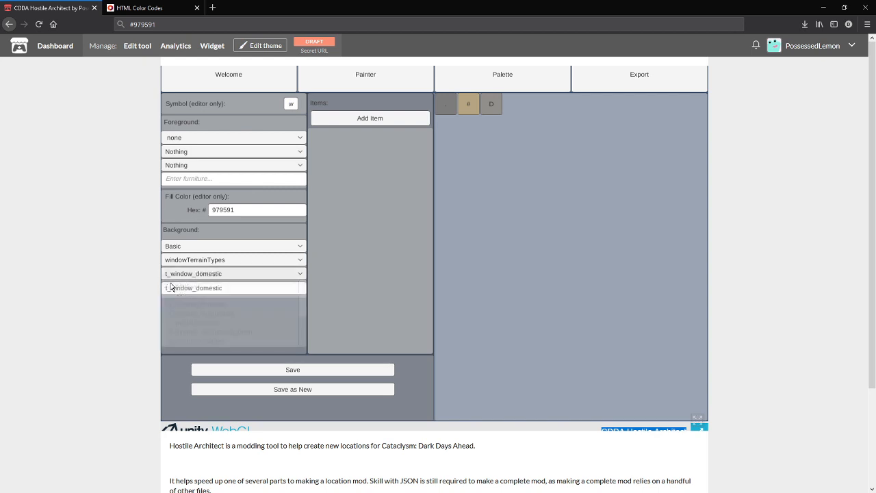
click(204, 275)
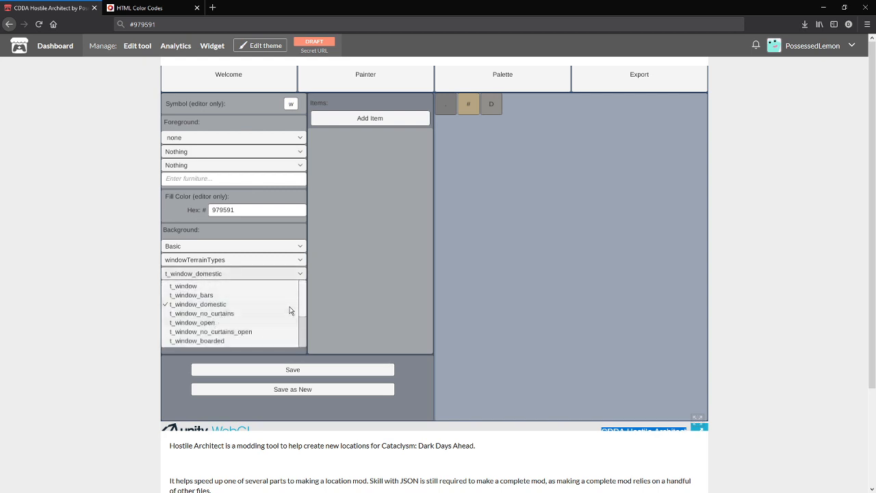
mouse_move(301, 307)
mouse_down()
mouse_move(301, 336)
mouse_move(302, 297)
mouse_up()
scroll(301, 302, down, 2)
click(205, 312)
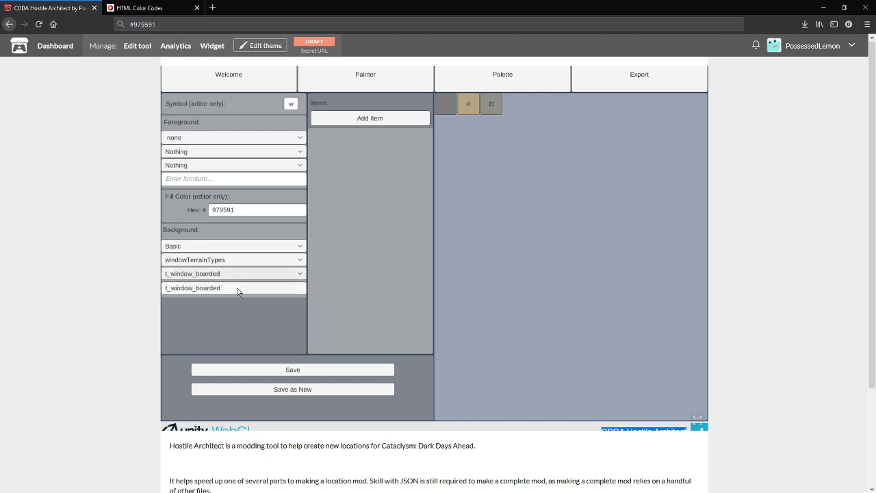
click(305, 391)
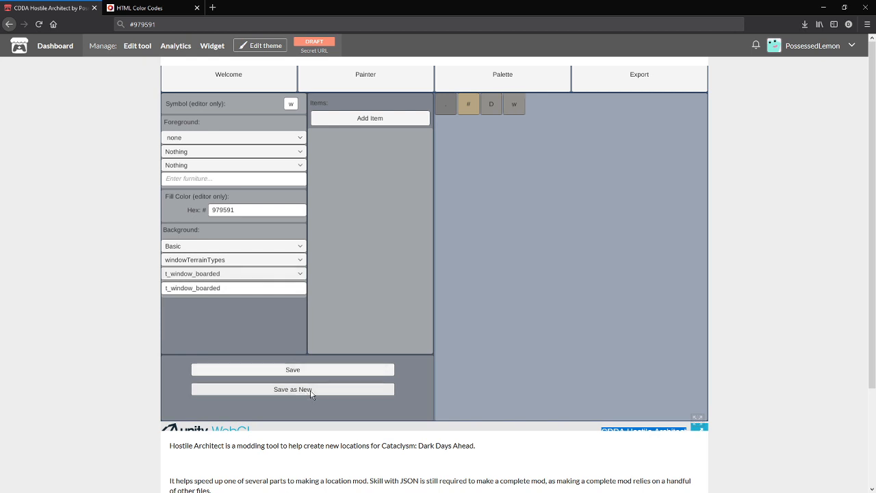
Step: Pick the teal #54CEC7 on the HTML Color Codes page, copy its hex code, and paste it into the Hostile Architect page's address bar
click(184, 9)
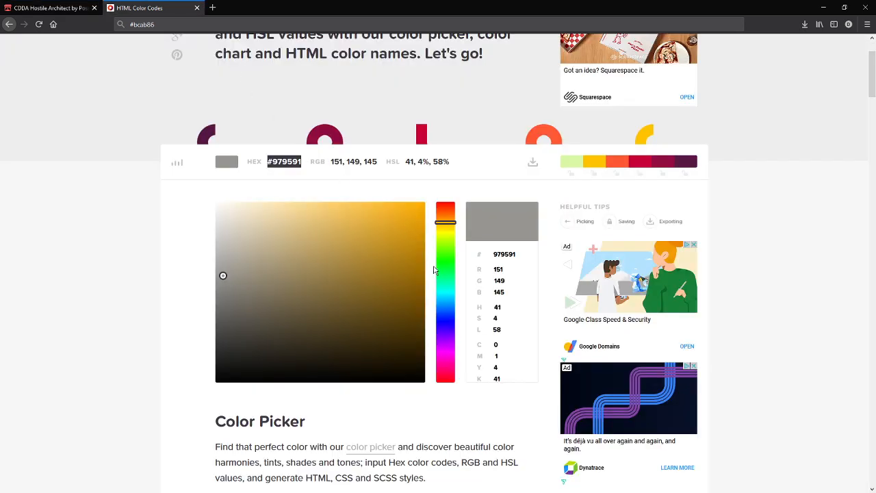
click(446, 291)
click(339, 236)
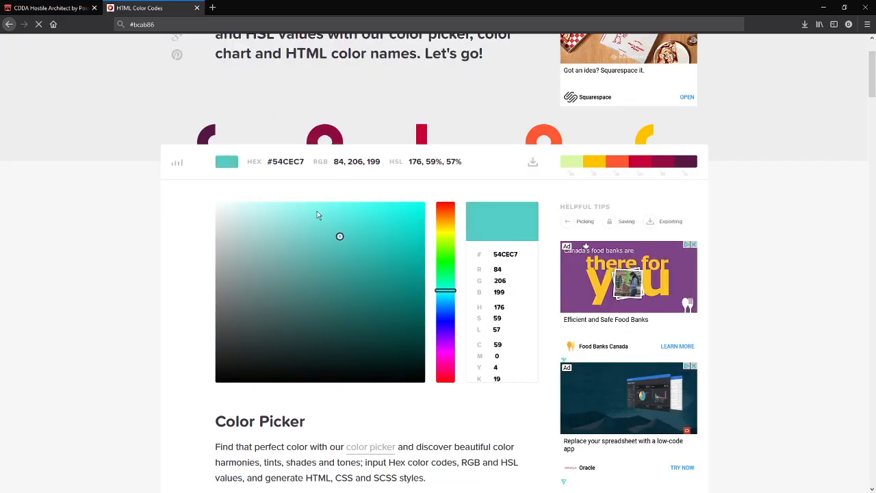
double_click(288, 161)
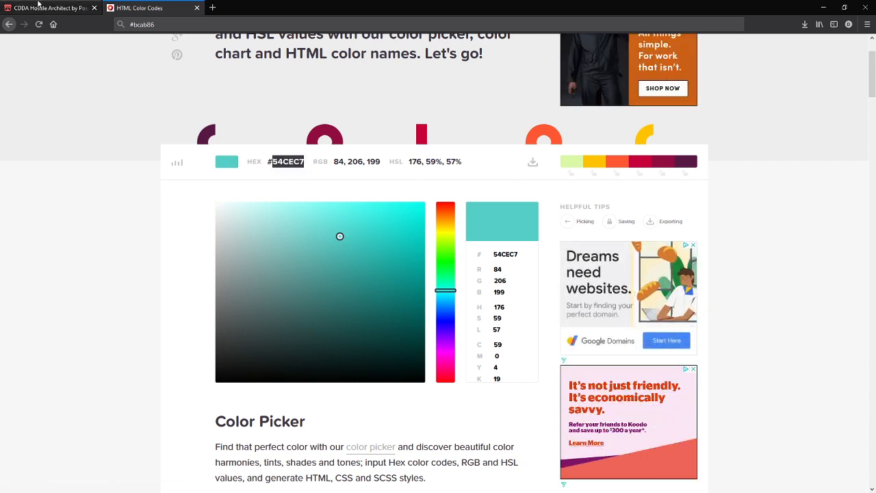
key(ctrl+Tab)
click(189, 26)
text(54cec7)
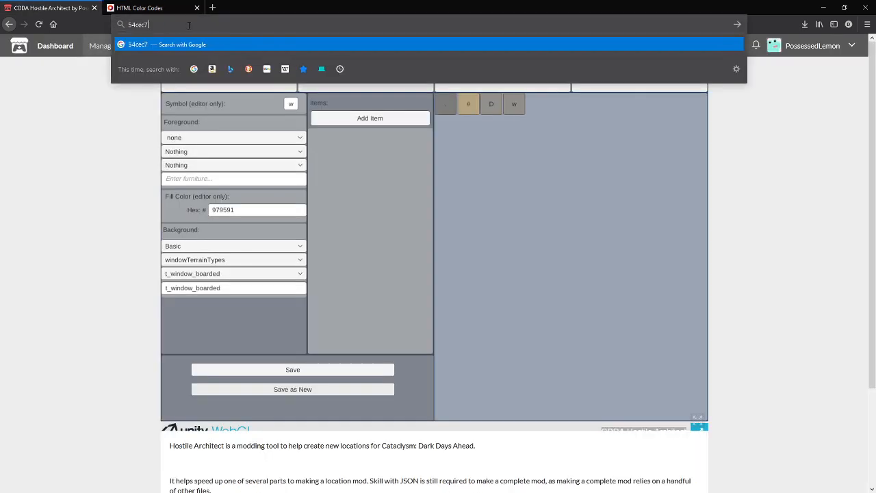
Step: Set the w tile's fill colour to 54cec7 and save the tile
click(248, 211)
text(54cec7)
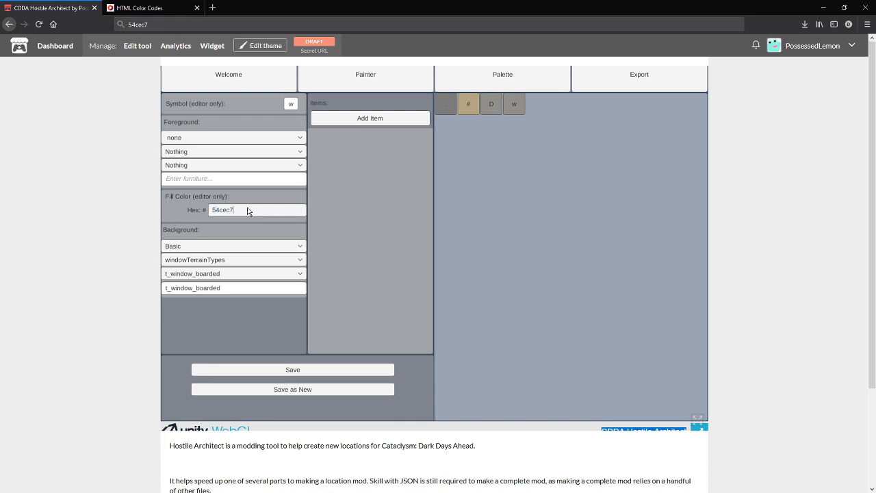
click(307, 370)
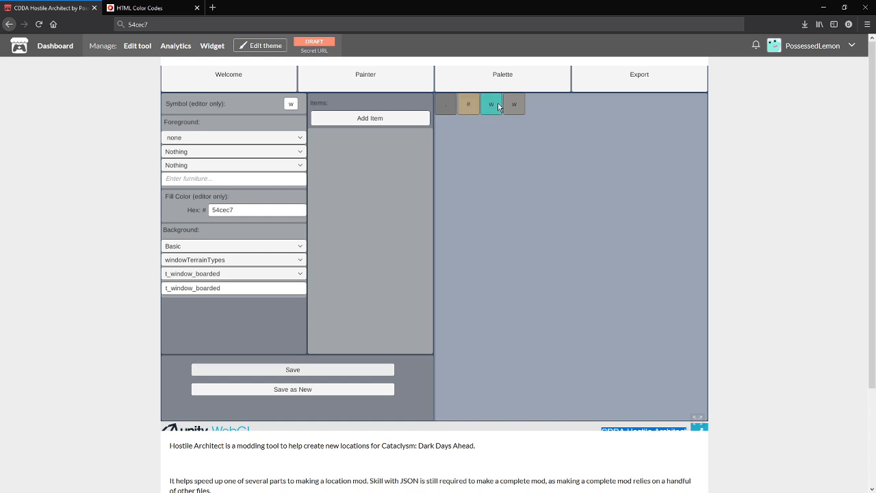
Step: Change the background of the grey duplicate w tile to the Basic door terrain t_door_c and save it
click(516, 106)
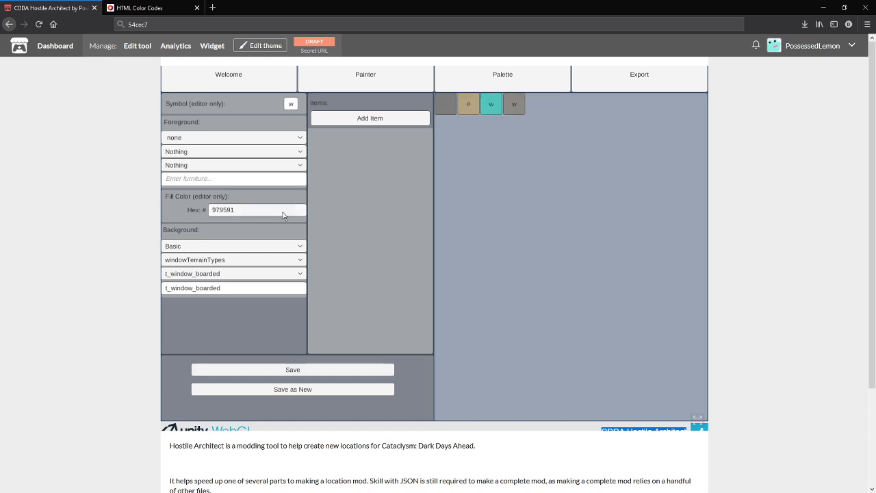
click(215, 259)
click(201, 283)
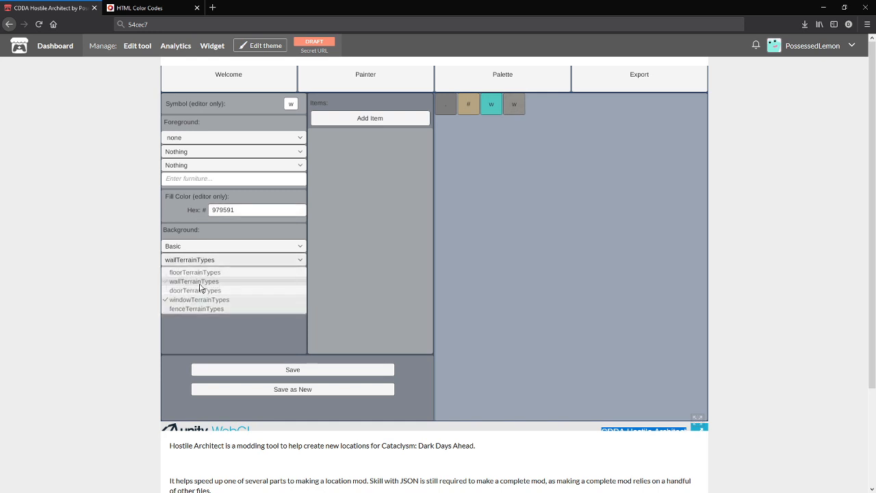
click(205, 260)
click(198, 290)
click(213, 274)
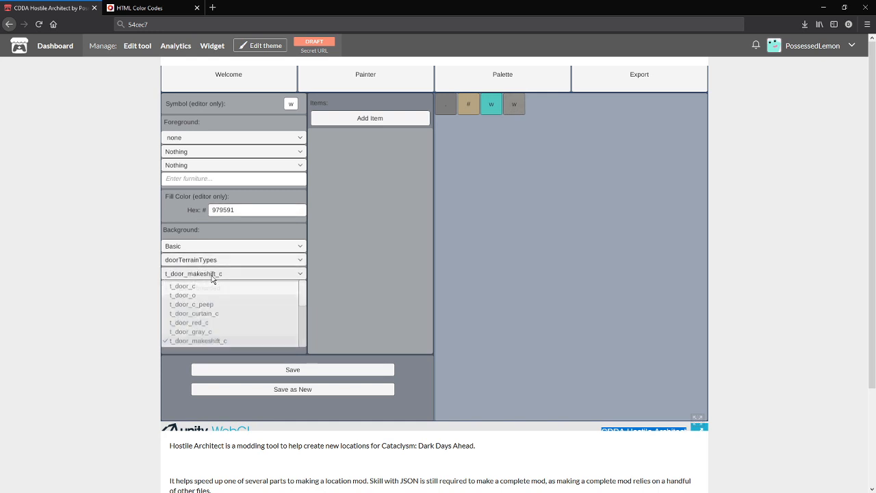
click(220, 275)
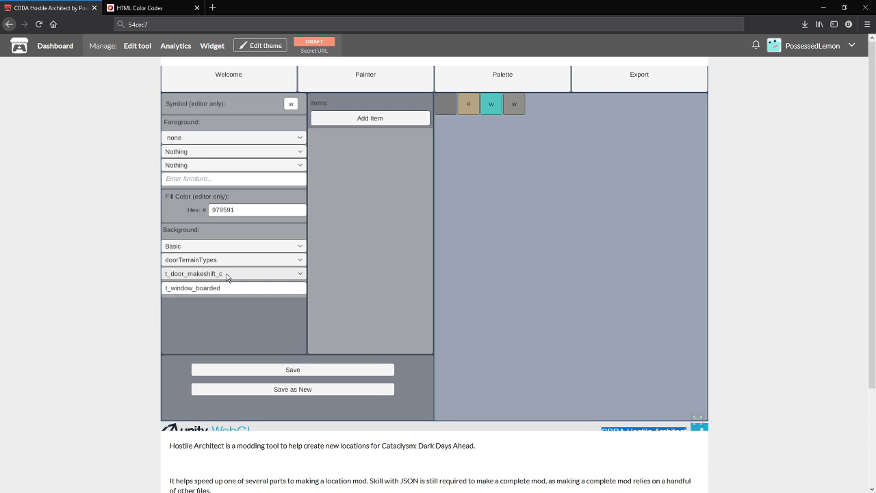
click(227, 277)
click(193, 288)
click(295, 372)
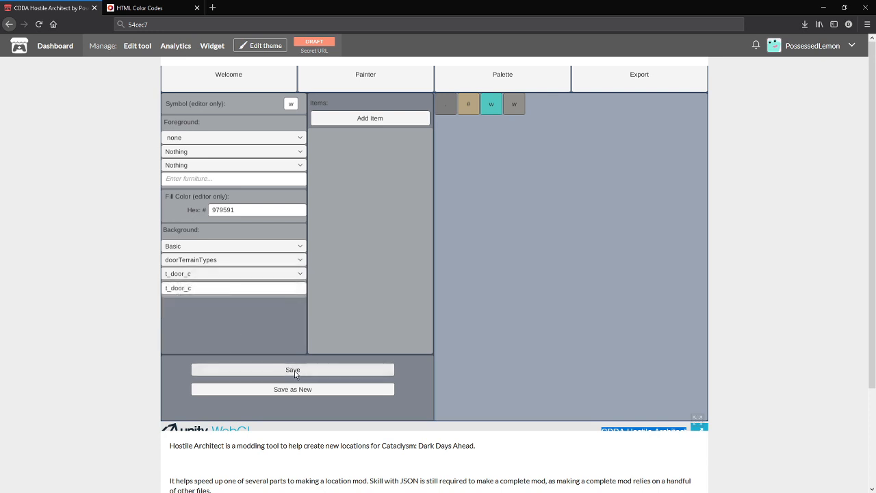
Step: Set the grey door tile's symbol to D and save the tile
click(295, 105)
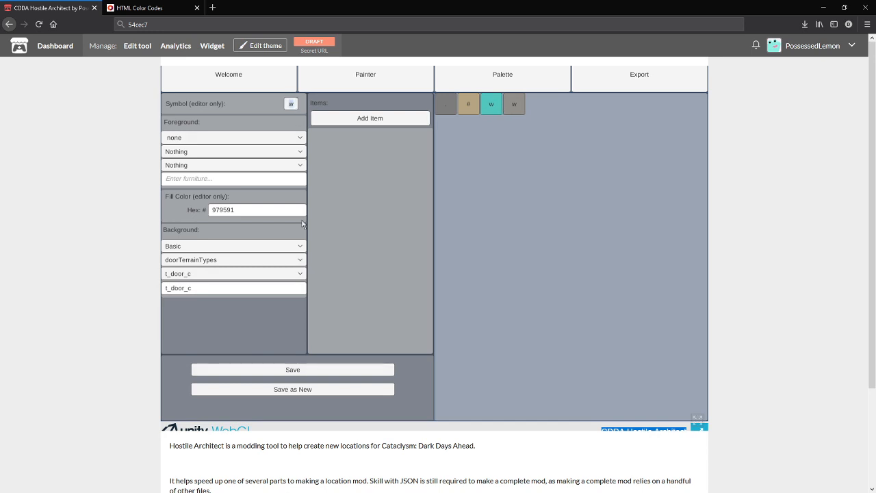
text(S)
click(300, 370)
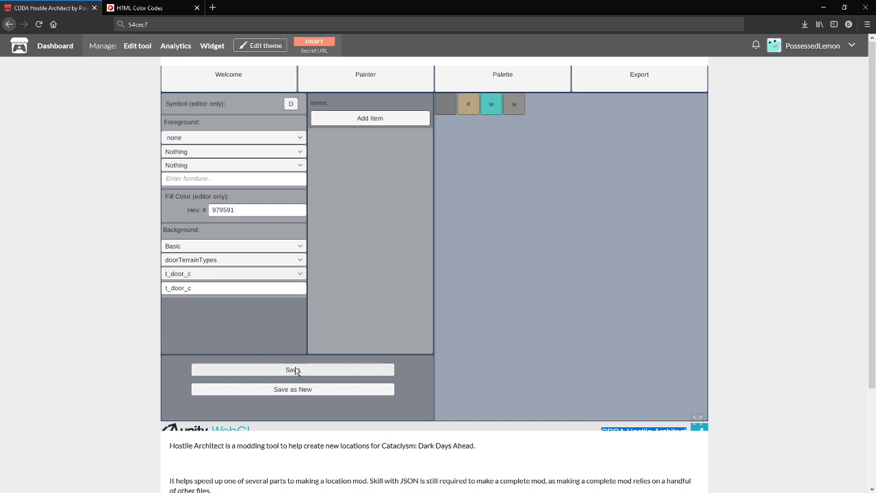
Step: Place w window tiles in the upper wall and the outer side wall of each large room on the map
click(363, 78)
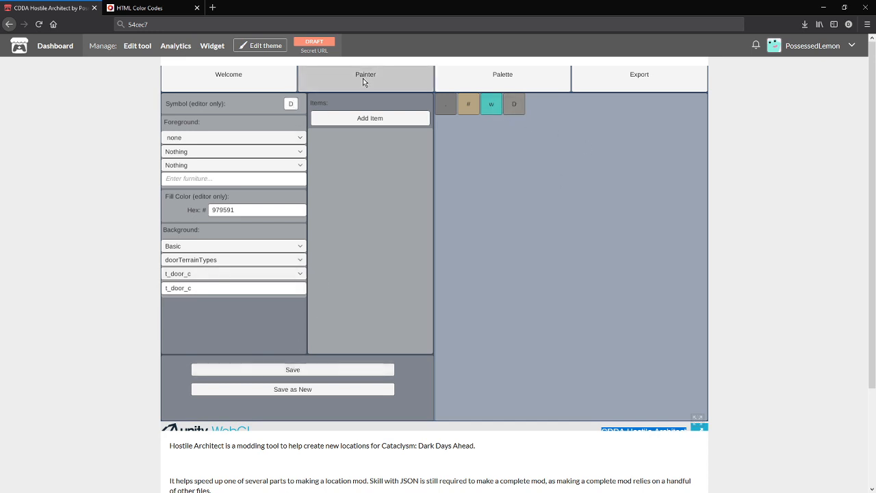
click(631, 248)
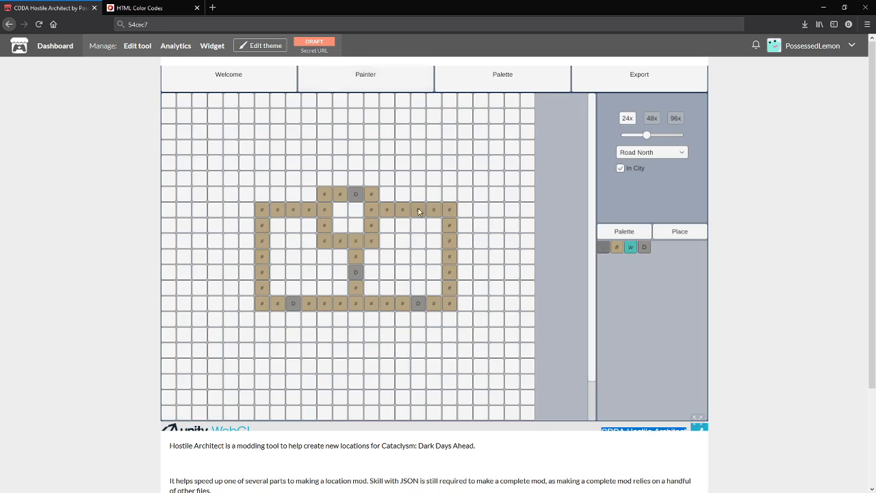
click(418, 209)
click(293, 209)
click(262, 256)
click(449, 256)
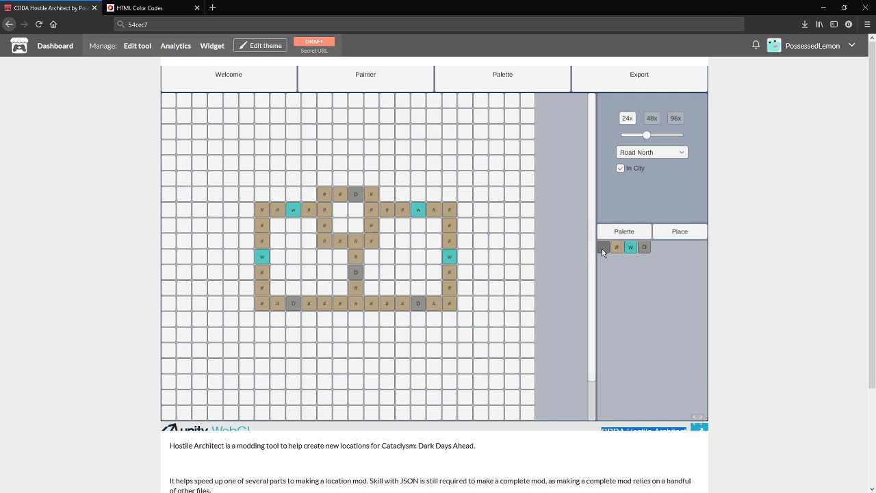
Step: Check the dot tile's terrain in the palette and fill the interiors of all three rooms with dot floor tiles
click(447, 83)
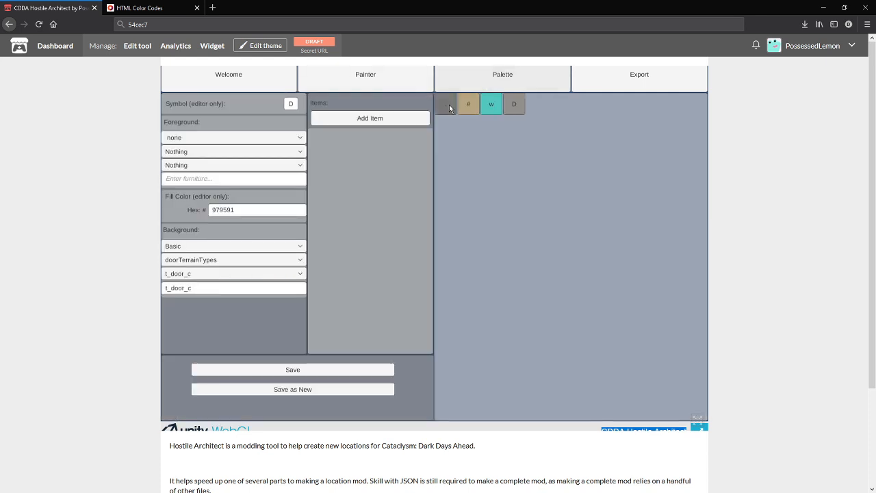
click(449, 108)
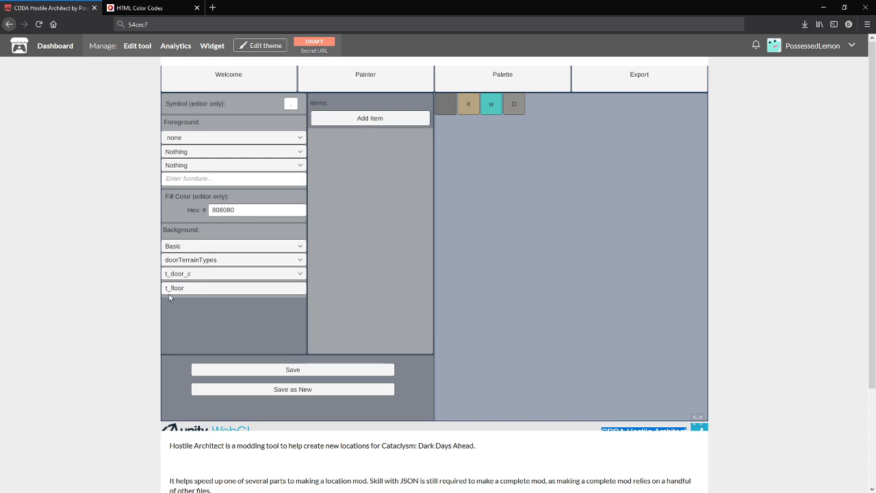
click(363, 74)
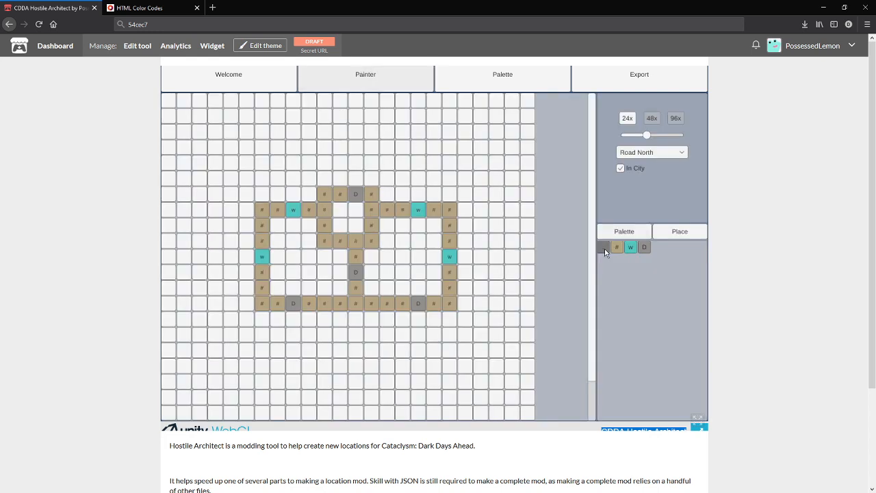
click(387, 226)
click(403, 225)
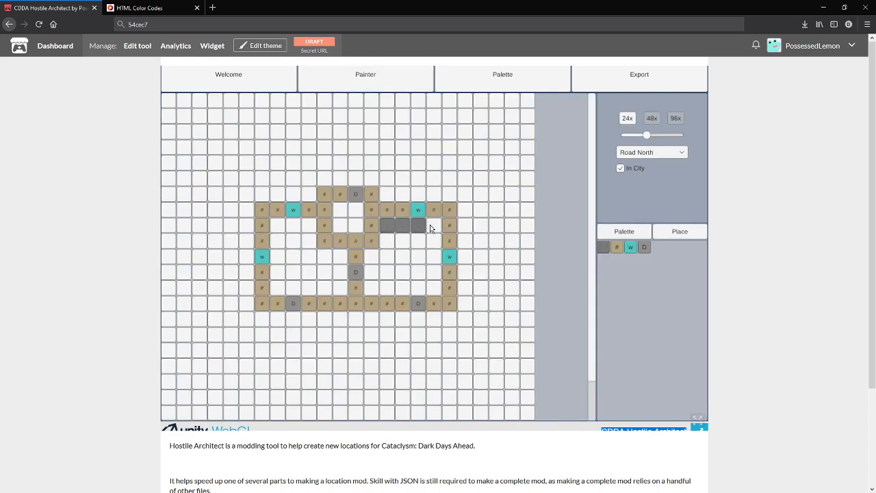
mouse_move(430, 228)
mouse_down()
mouse_move(385, 243)
mouse_move(372, 261)
mouse_move(383, 276)
mouse_move(369, 289)
mouse_move(402, 289)
mouse_up()
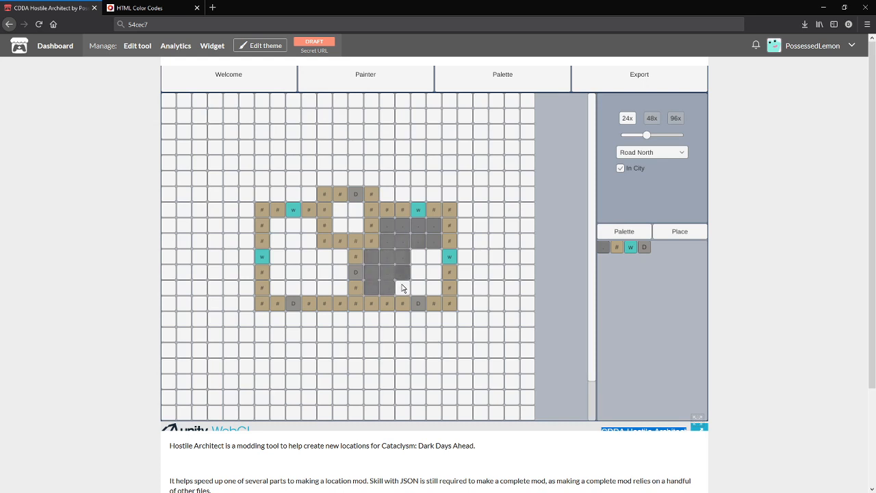
mouse_move(417, 257)
mouse_down()
mouse_move(418, 290)
mouse_move(434, 288)
mouse_up()
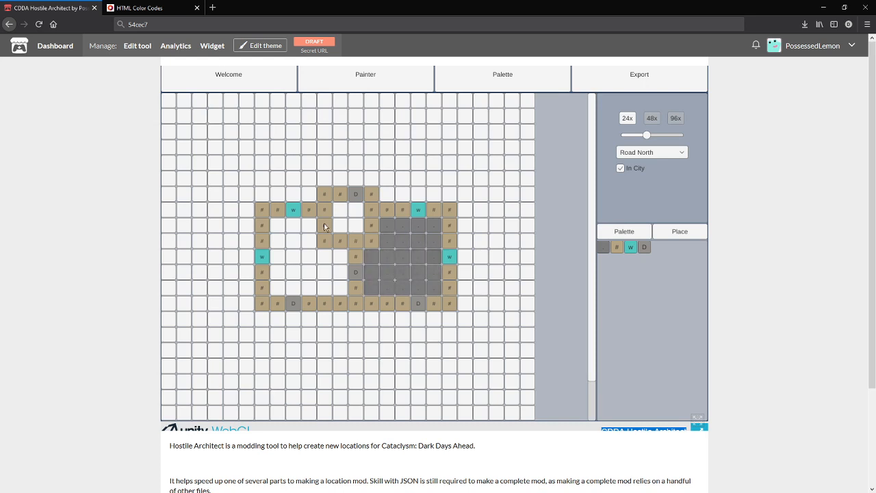
mouse_move(338, 228)
mouse_down()
mouse_move(356, 210)
mouse_move(294, 229)
mouse_move(279, 245)
mouse_move(308, 241)
mouse_move(307, 254)
mouse_move(282, 260)
mouse_move(296, 273)
mouse_move(341, 259)
mouse_move(343, 287)
mouse_move(278, 288)
mouse_up()
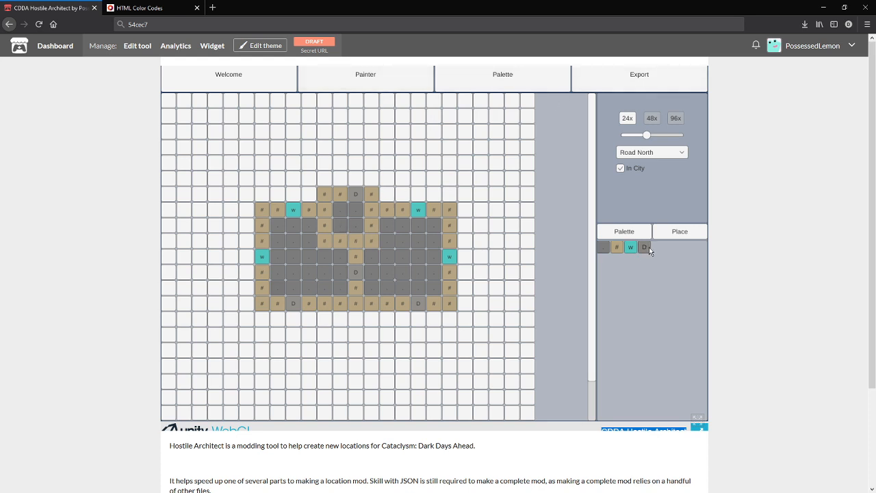
click(342, 243)
Step: Set the palette tile's symbol to c and its foreground to the Storage furniture f_cupboard
click(488, 84)
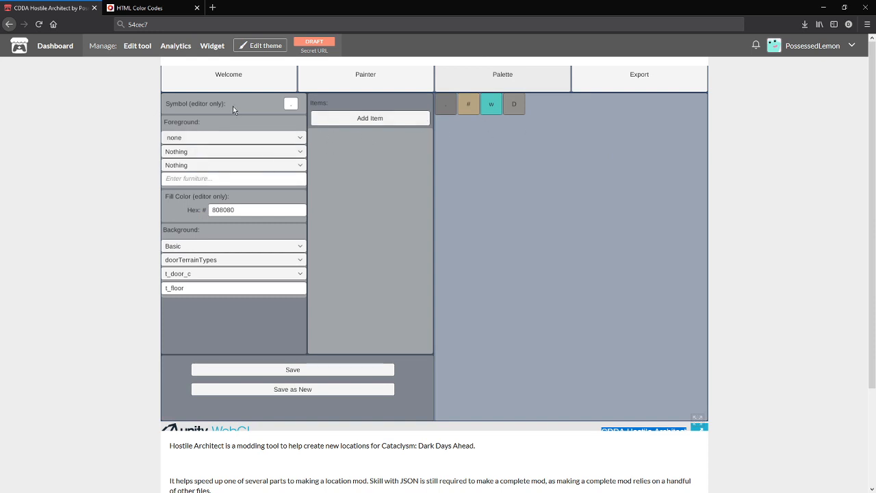
click(290, 104)
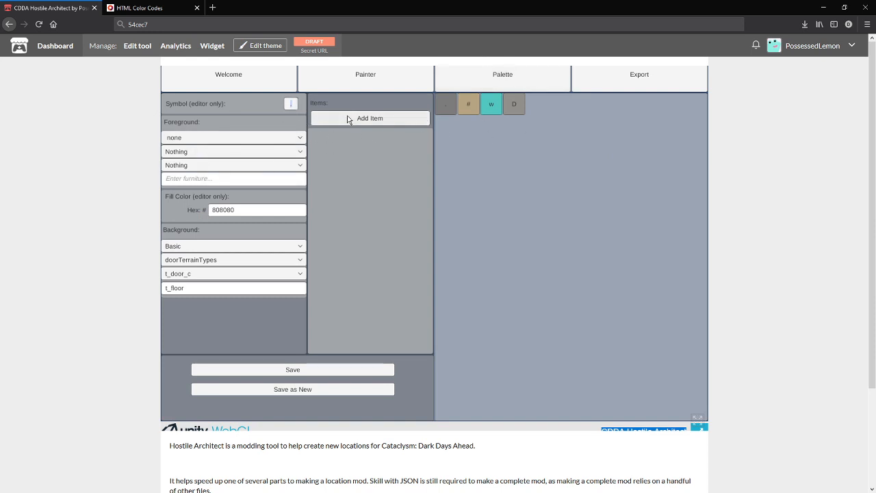
text(c)
click(189, 248)
click(185, 269)
click(187, 139)
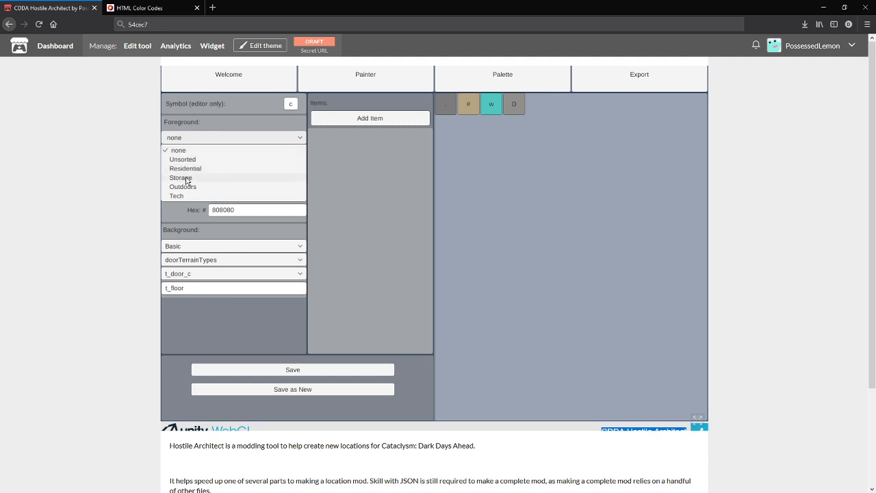
click(181, 178)
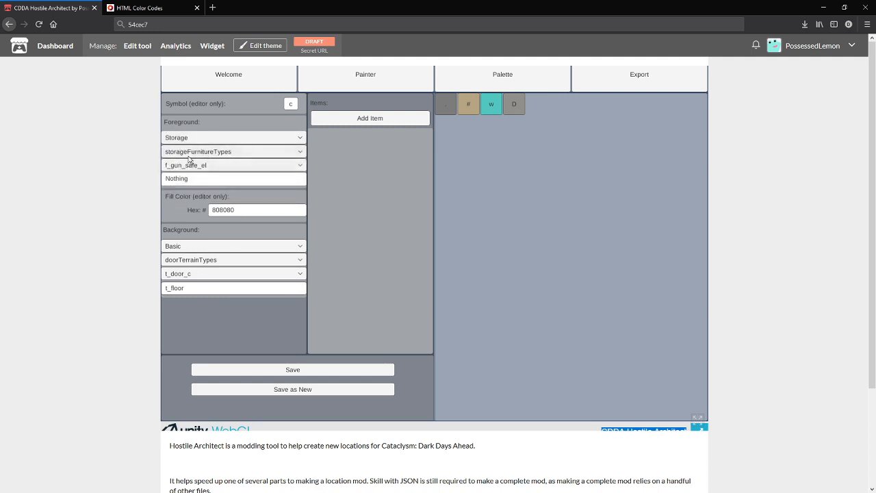
click(197, 165)
scroll(299, 195, down, 1)
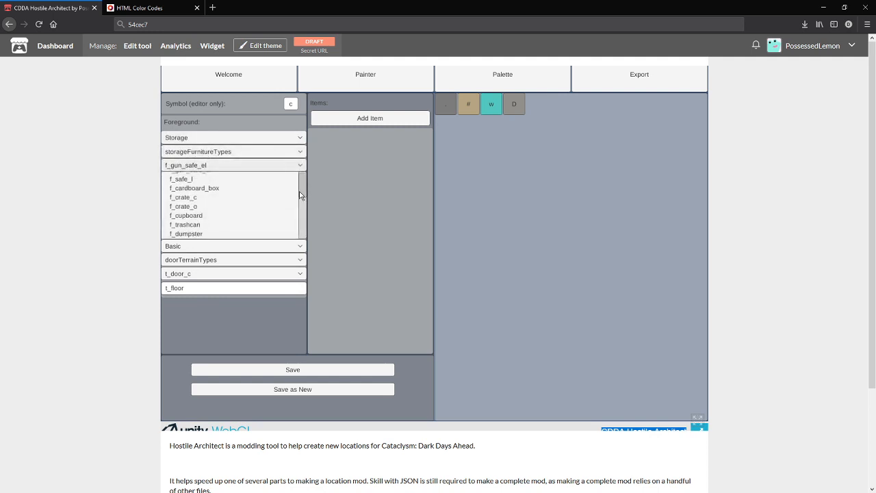
scroll(300, 196, down, 2)
scroll(299, 196, up, 2)
click(192, 185)
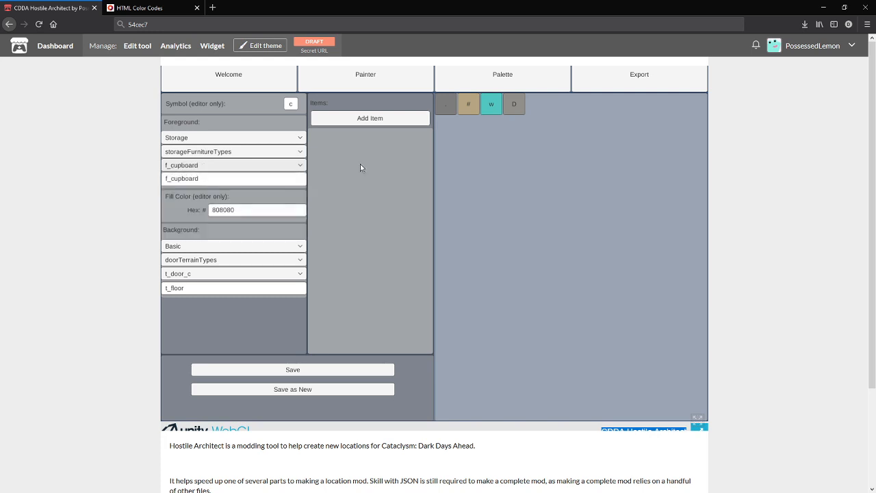
Step: Add two item entries to the cupboard tile and delete the second one
click(342, 121)
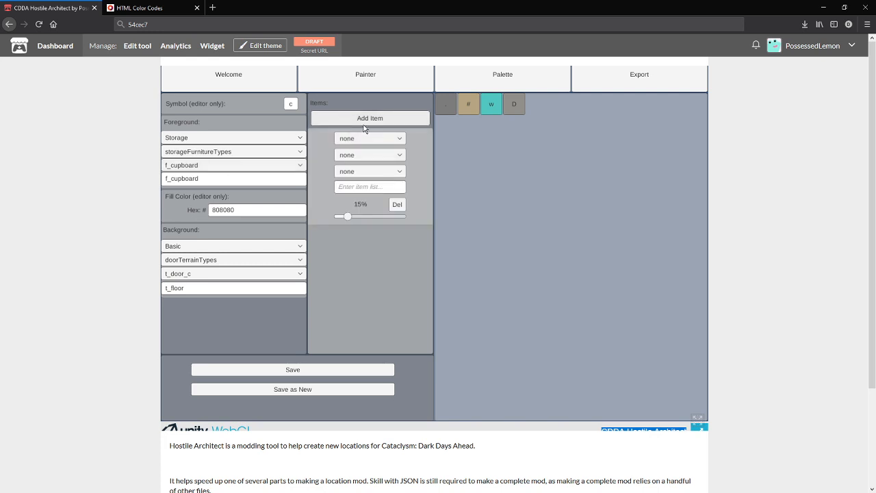
click(365, 120)
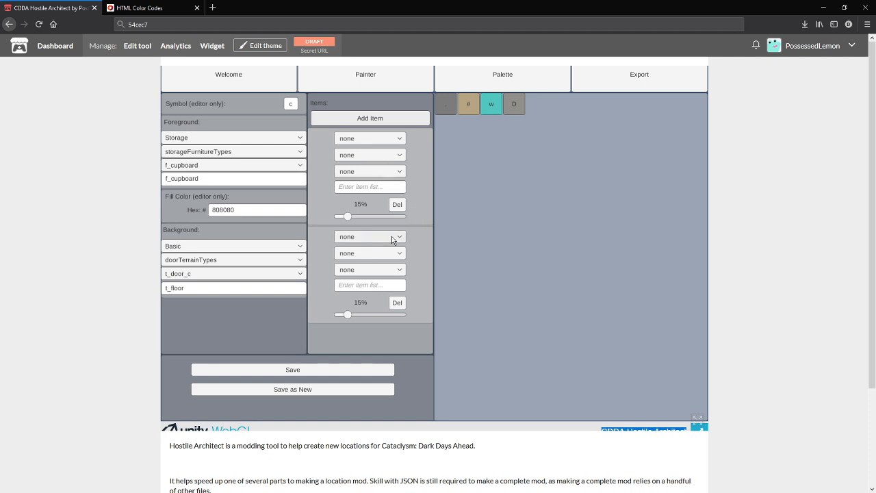
click(396, 303)
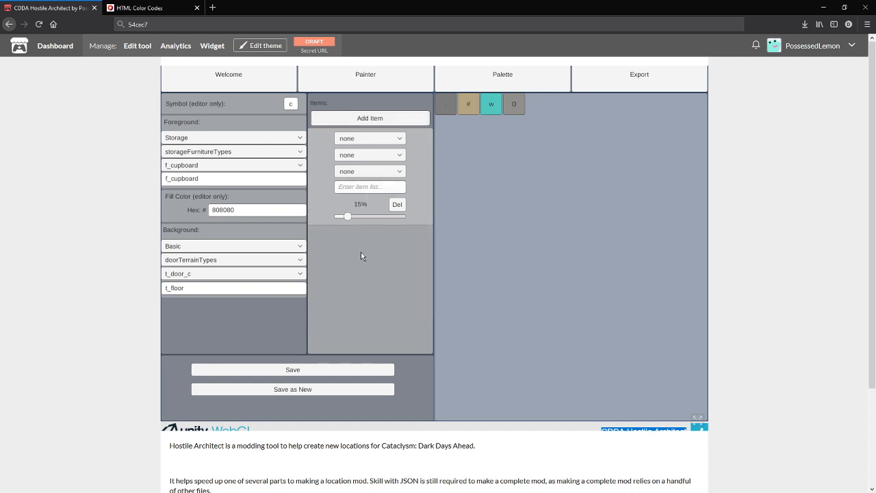
Step: Set the cupboard's item entry to the Residential category and the domesticType group
click(378, 139)
mouse_move(401, 161)
mouse_down()
mouse_move(395, 169)
mouse_move(402, 157)
mouse_up()
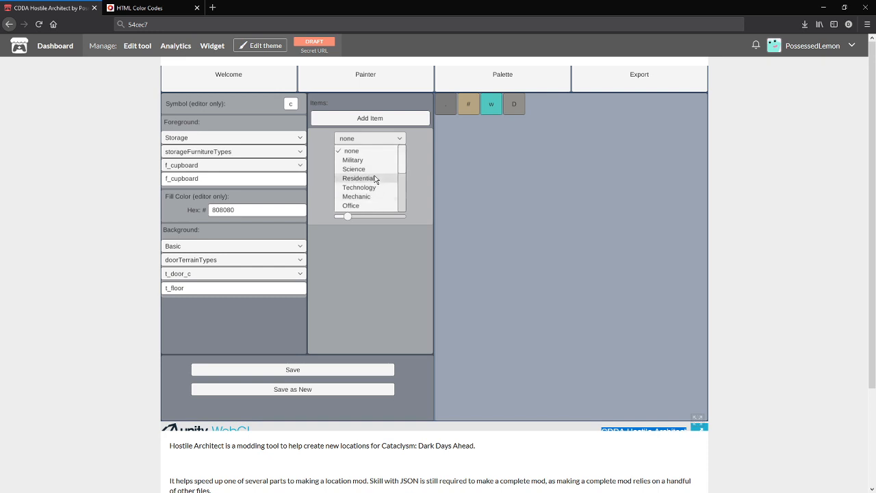
click(378, 178)
click(377, 157)
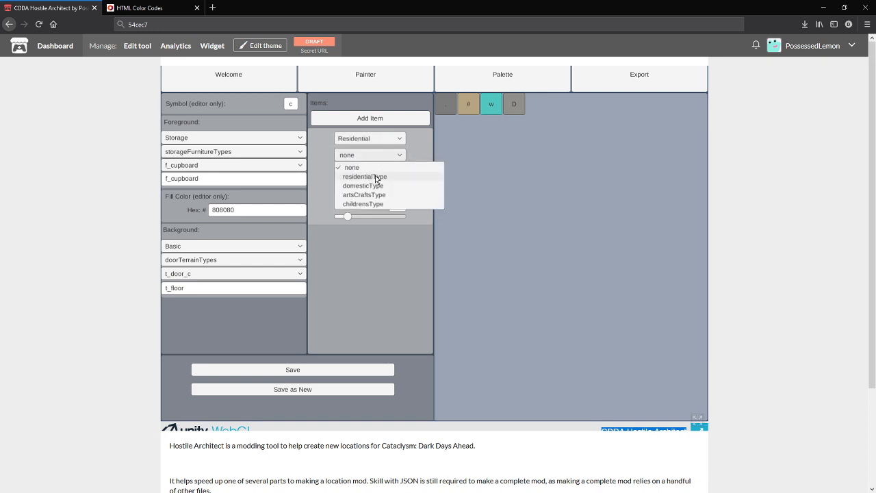
click(379, 177)
click(394, 173)
click(393, 173)
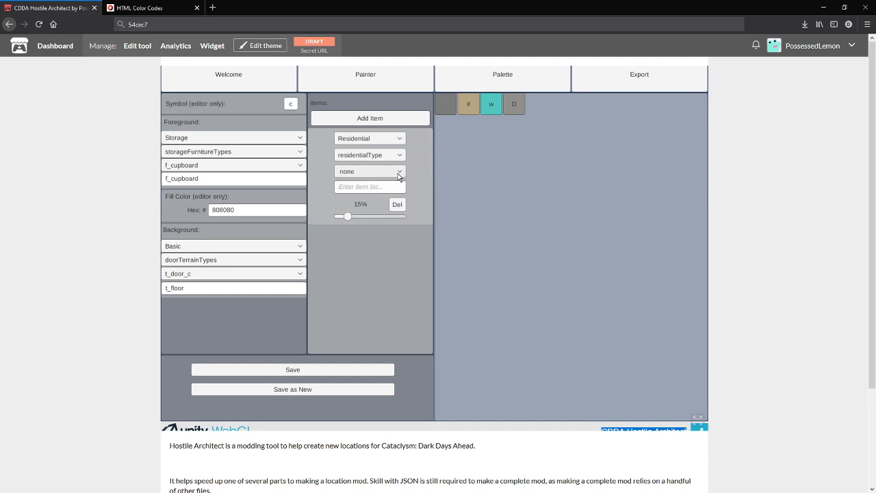
click(398, 174)
click(384, 159)
click(383, 157)
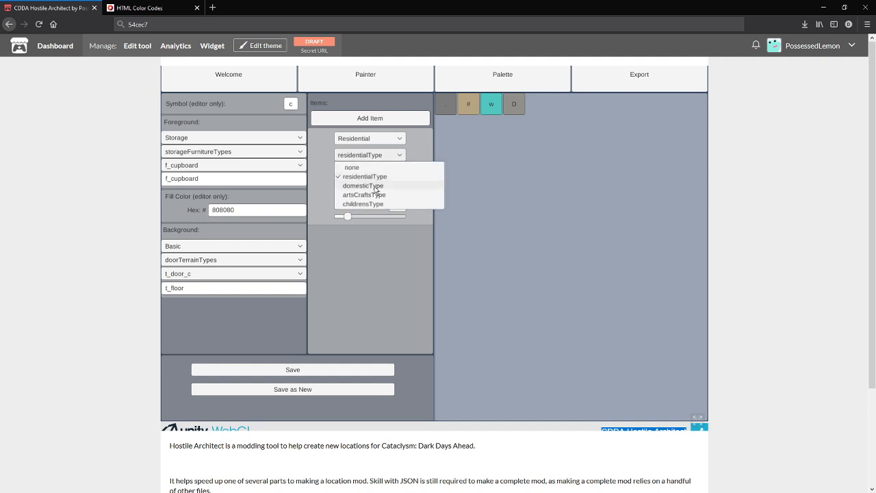
click(375, 186)
Step: Choose the bedroom item list with an 80% chance and save the cupboard as a new tile
click(391, 171)
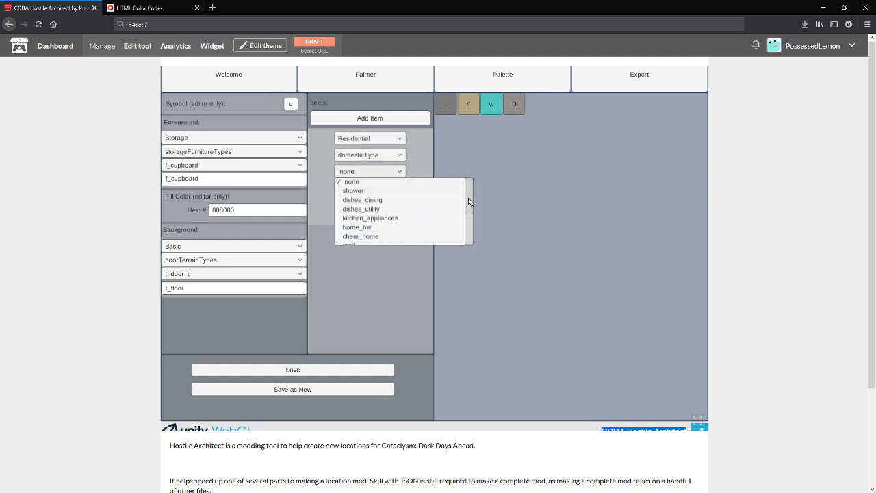
scroll(469, 203, down, 3)
scroll(469, 207, up, 3)
drag(468, 200, 472, 236)
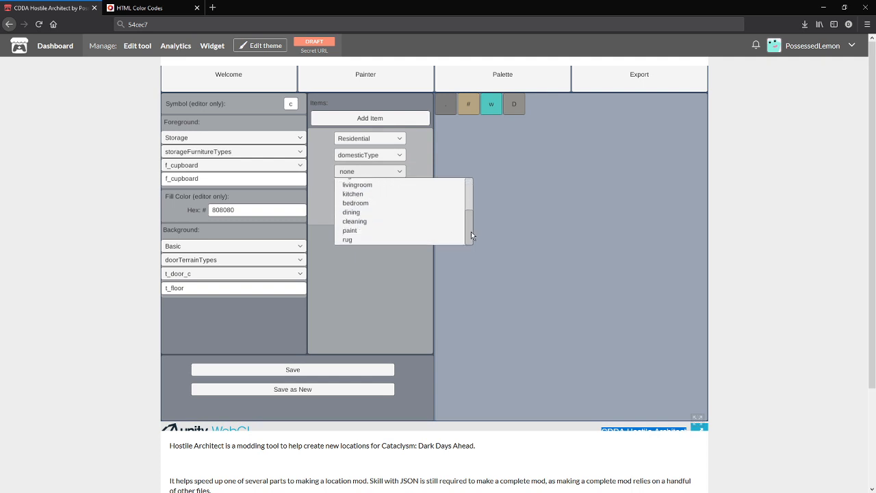
click(363, 204)
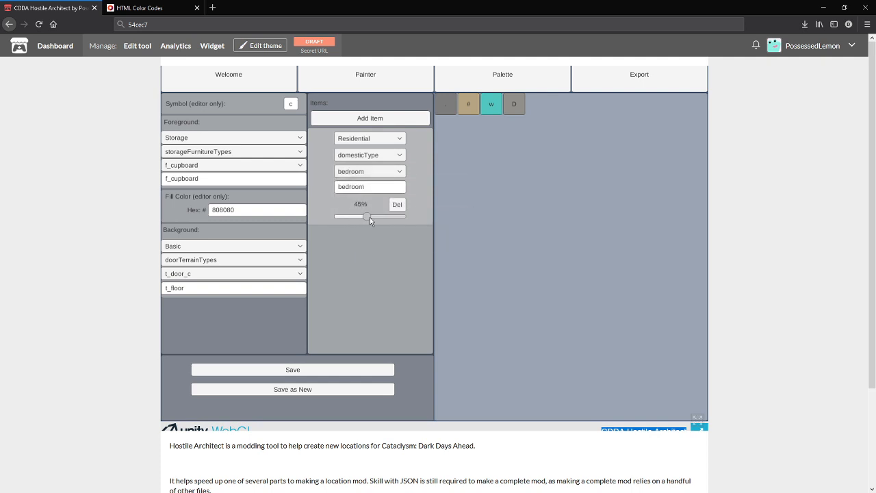
drag(370, 219, 391, 216)
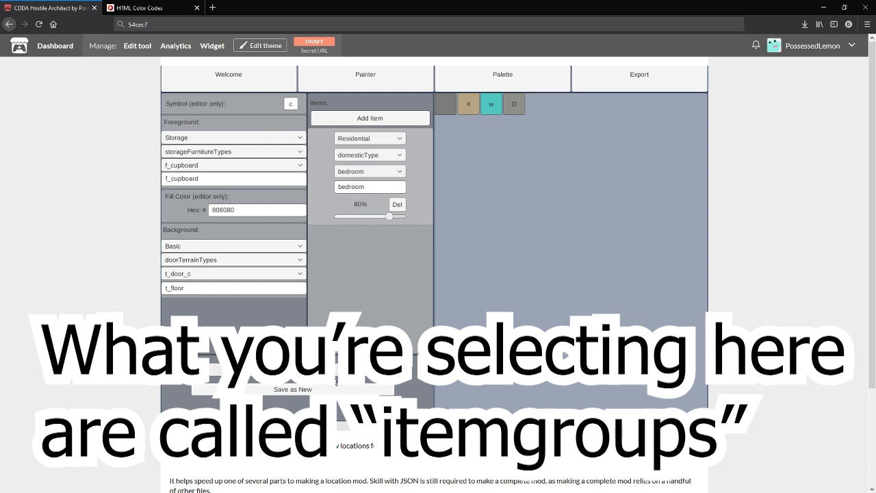
click(322, 388)
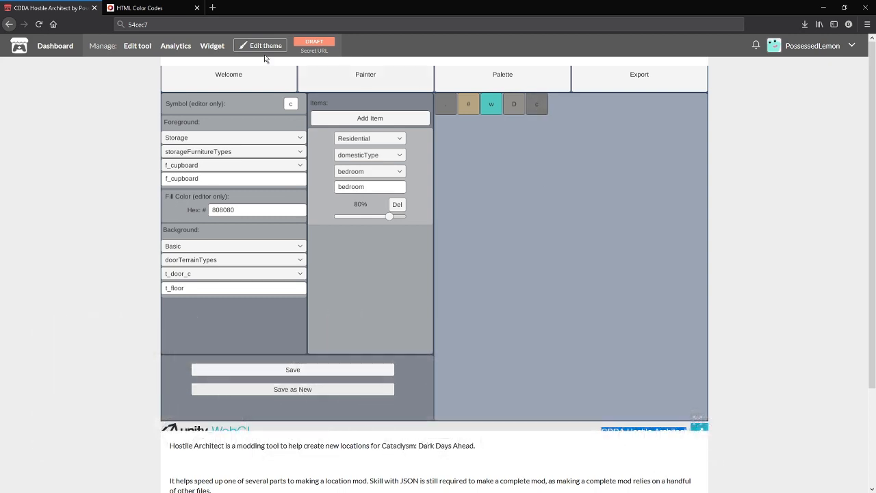
Step: Pick the light tan color e1b88a on the HTML Color Codes page, copy its hex code and return to Hostile Architect
click(140, 8)
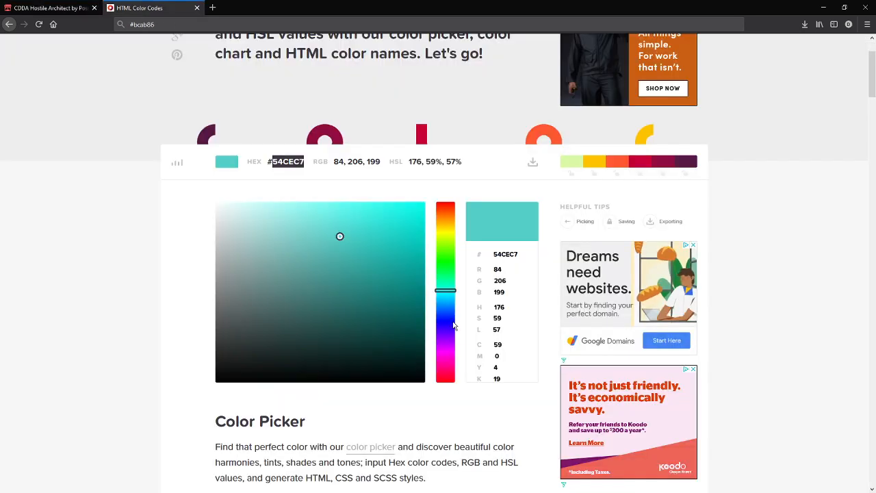
click(446, 218)
drag(296, 236, 297, 223)
drag(268, 164, 298, 172)
click(70, 6)
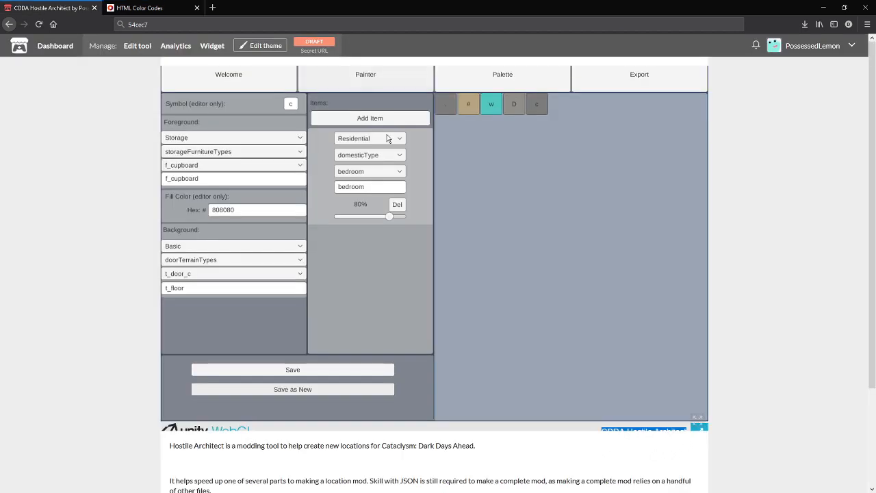
Step: Set the c tile's fill color to e1b88a and save the tile
click(516, 107)
click(163, 26)
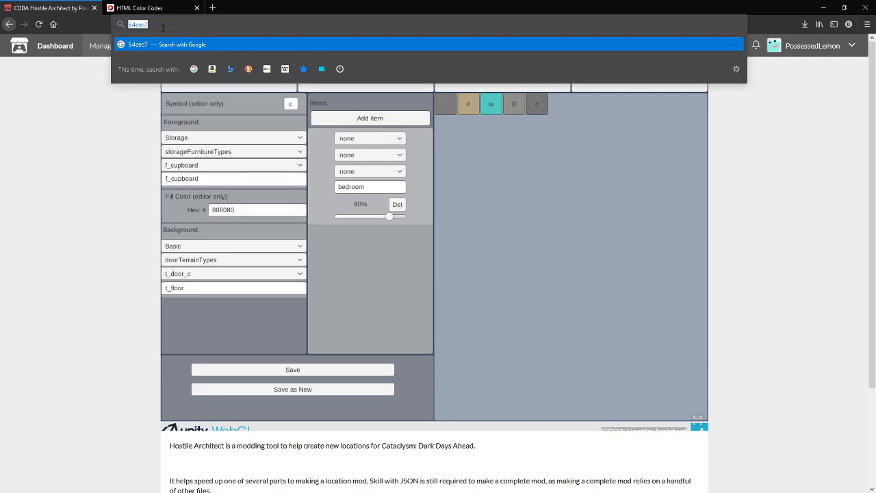
text(#e1b88a)
click(239, 211)
text(e)
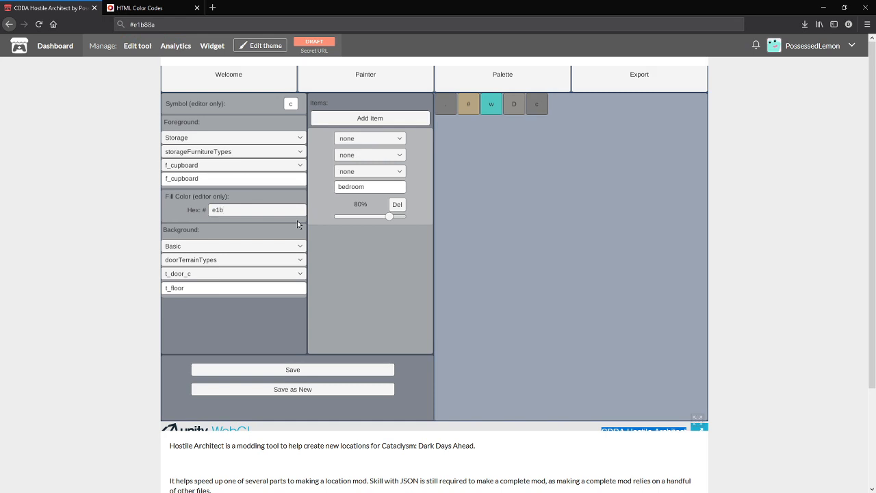
text(1b88a)
click(333, 370)
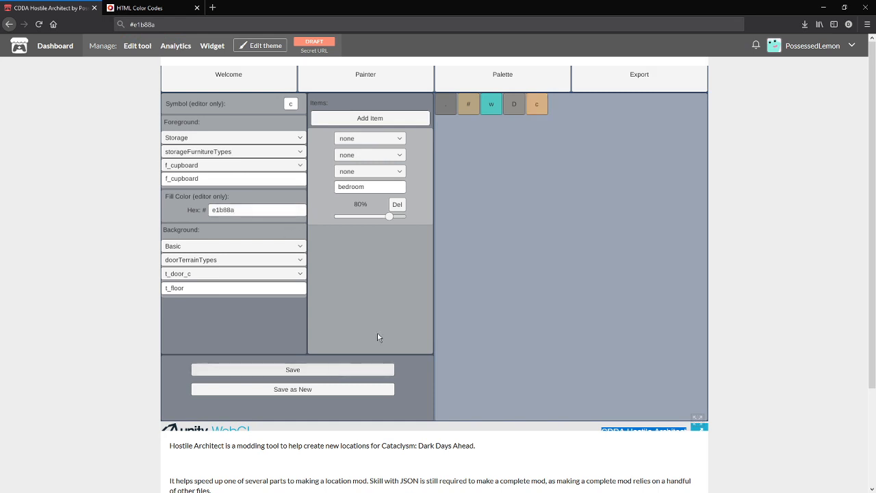
Step: Place a D door in the small room's lower wall and c cupboards along the inner upper walls and lower corners of both large rooms
click(371, 84)
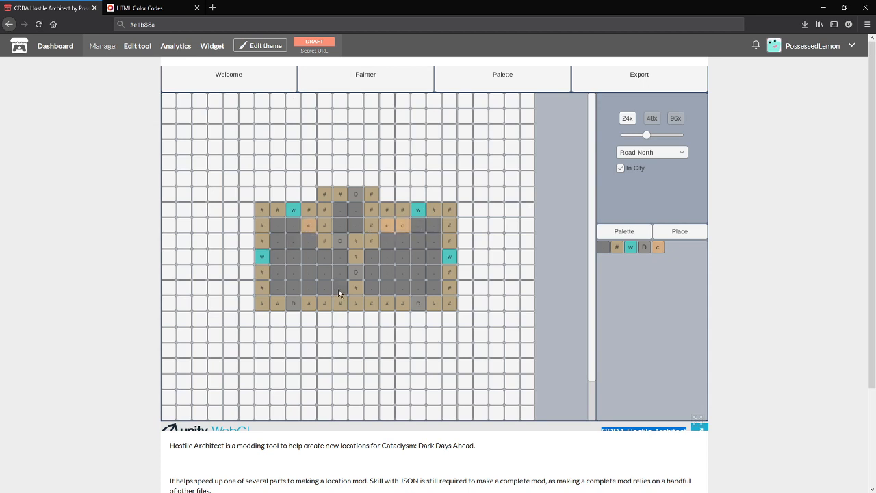
click(371, 288)
click(434, 287)
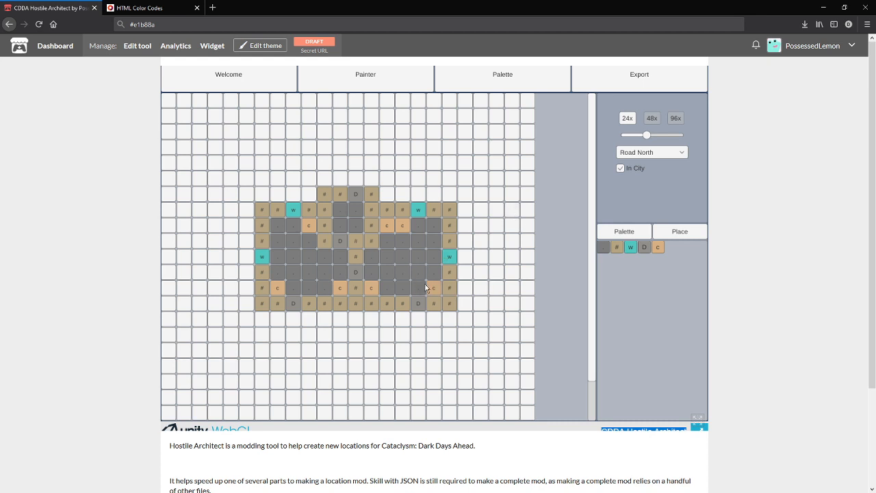
Step: Create a new tile with symbol B and the Residential comfortFurnitureTypes foreground f_bed, keeping the bedroom item entry
click(513, 84)
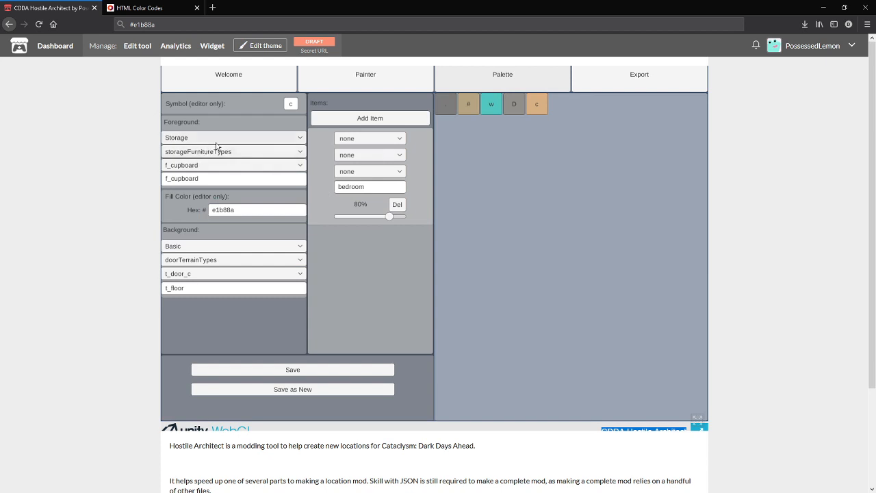
click(292, 105)
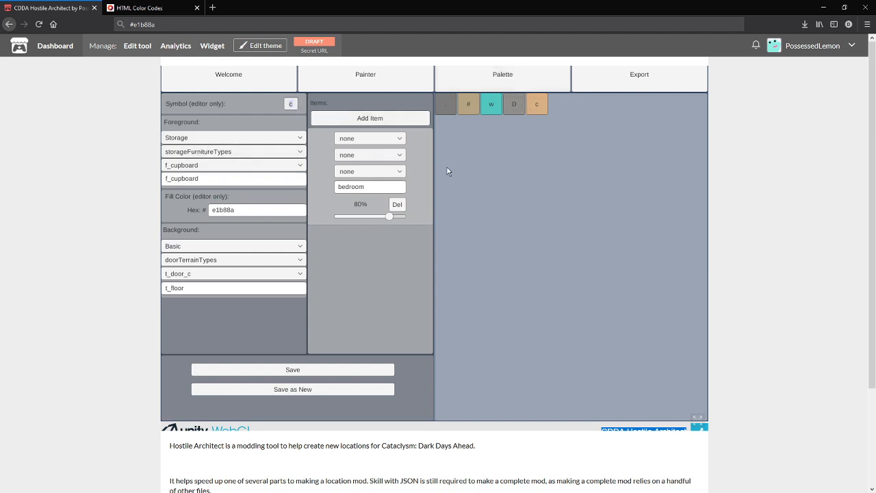
text(B)
click(177, 140)
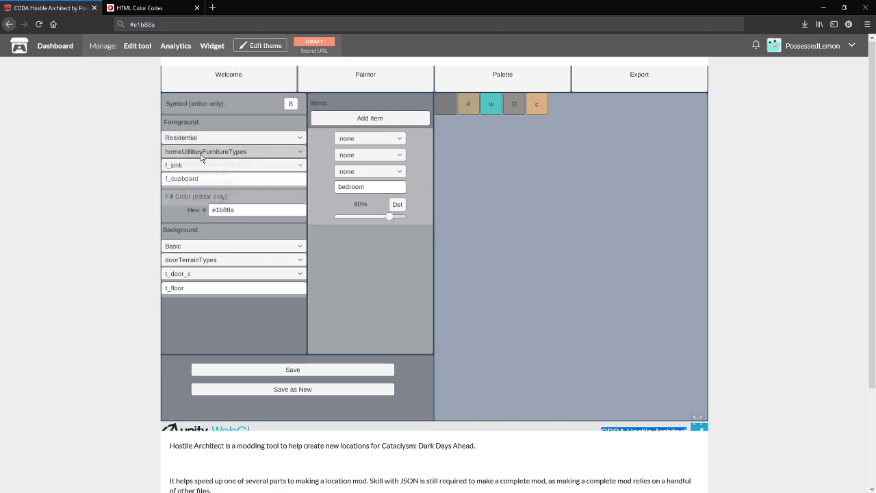
click(199, 152)
click(200, 187)
click(194, 164)
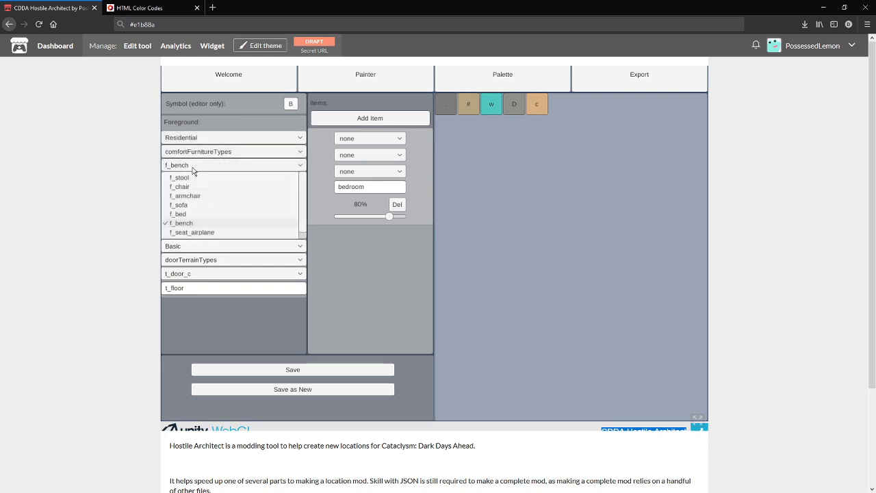
scroll(296, 202, down, 1)
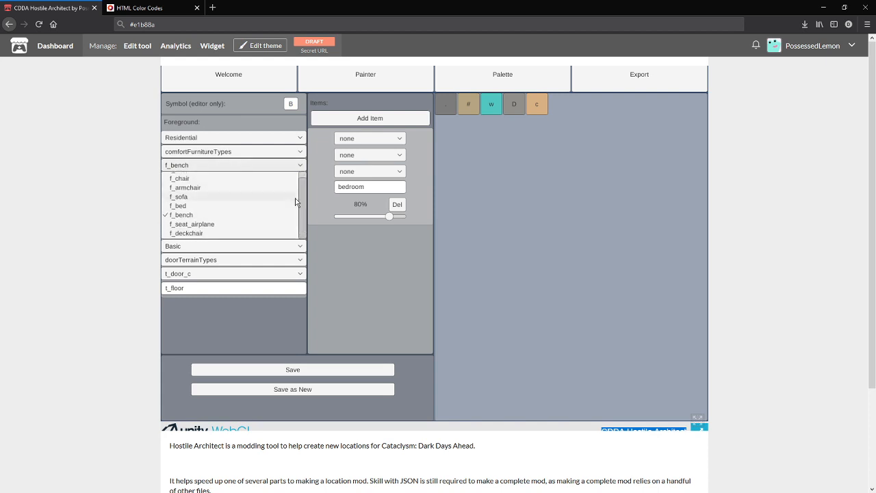
click(199, 205)
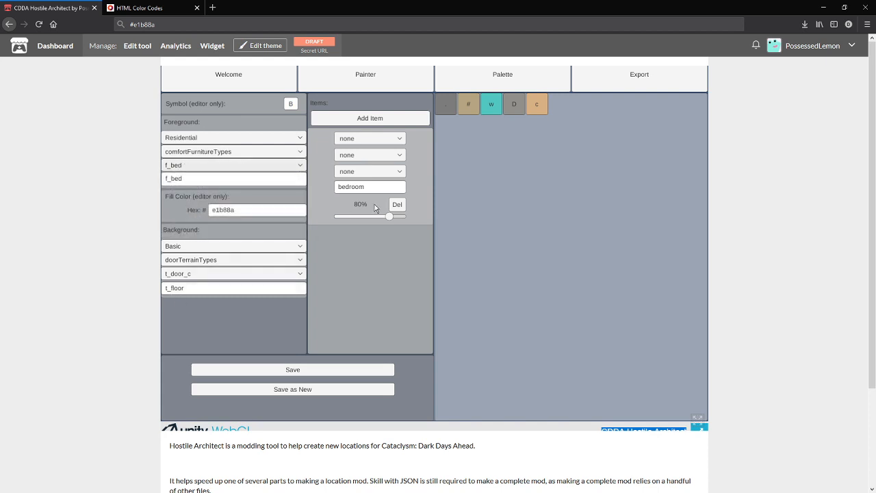
click(302, 389)
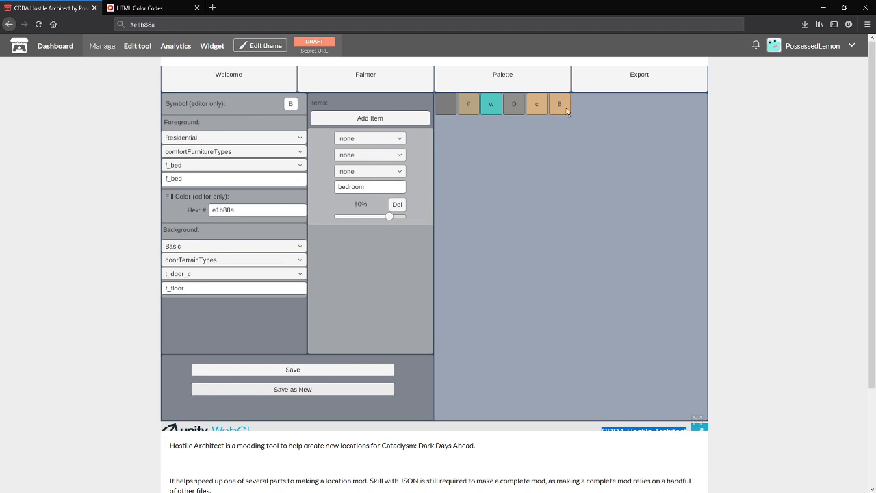
Step: Place two B bed tiles vertically in the upper outer corner of the right-hand large room and reopen the palette
click(366, 82)
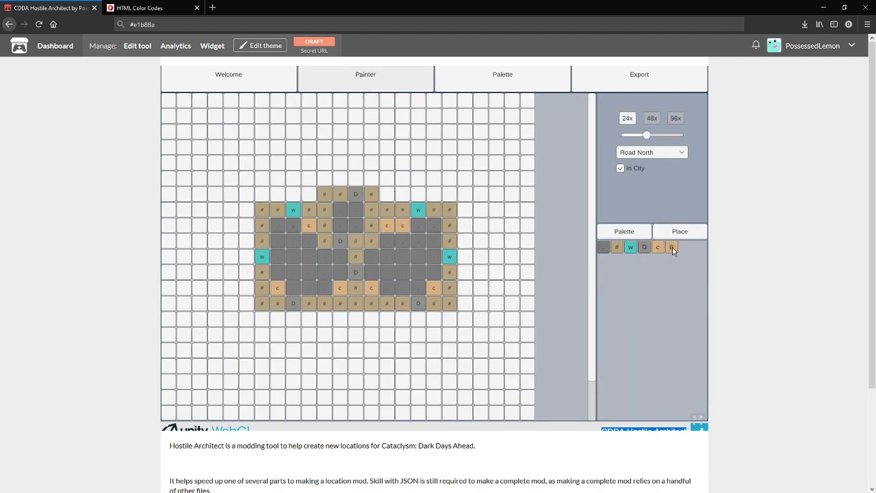
click(433, 225)
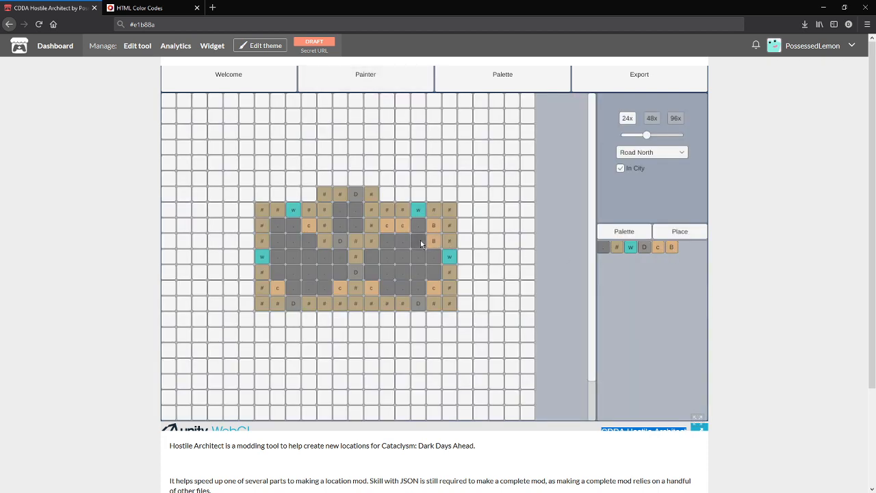
click(531, 80)
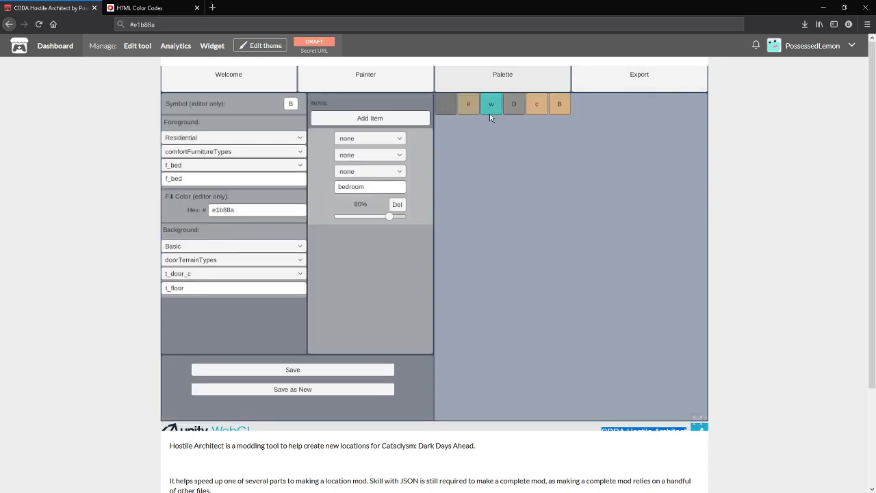
Step: Open the export page, switch to File Explorer and browse to the mods folder inside cdda's data folder
click(596, 87)
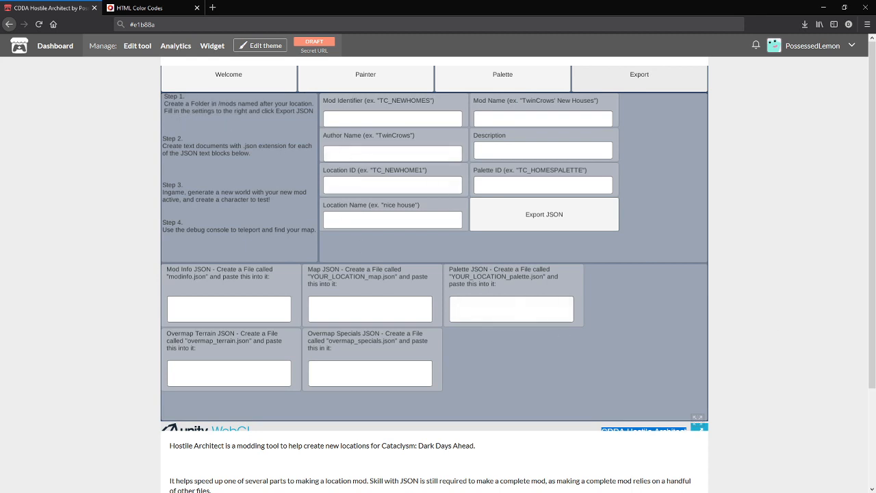
key(alt+Tab)
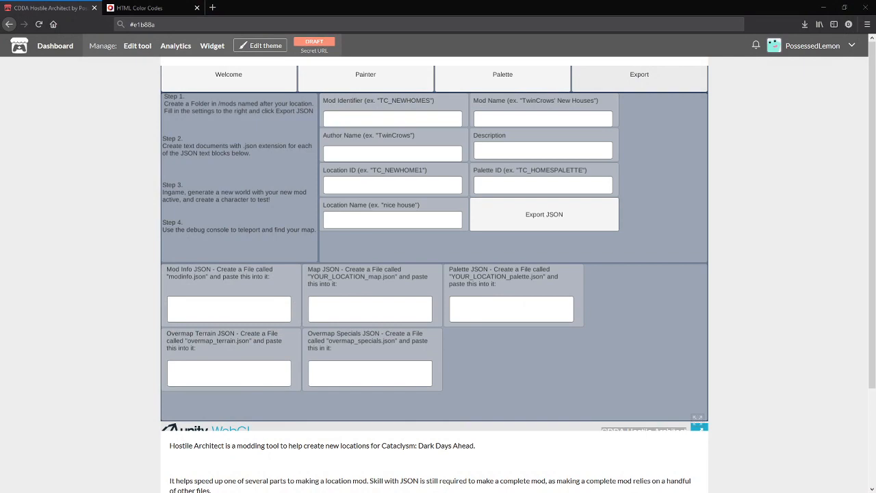
drag(875, 142, 611, 156)
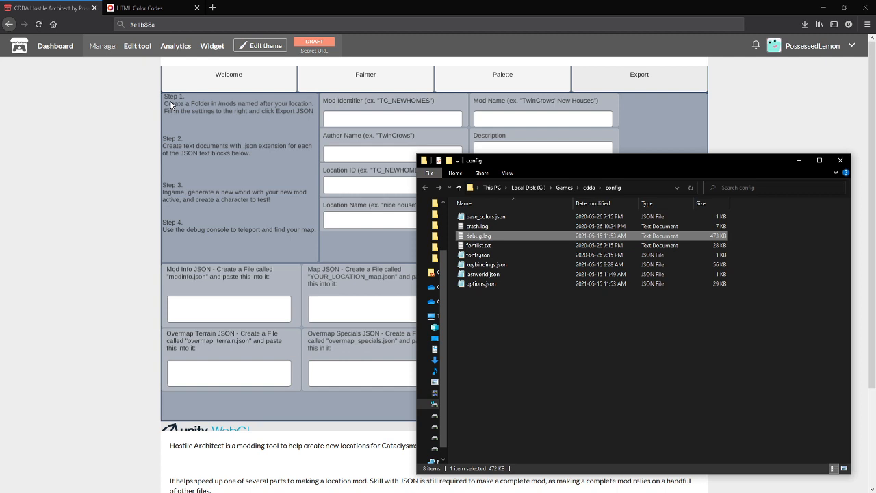
click(589, 187)
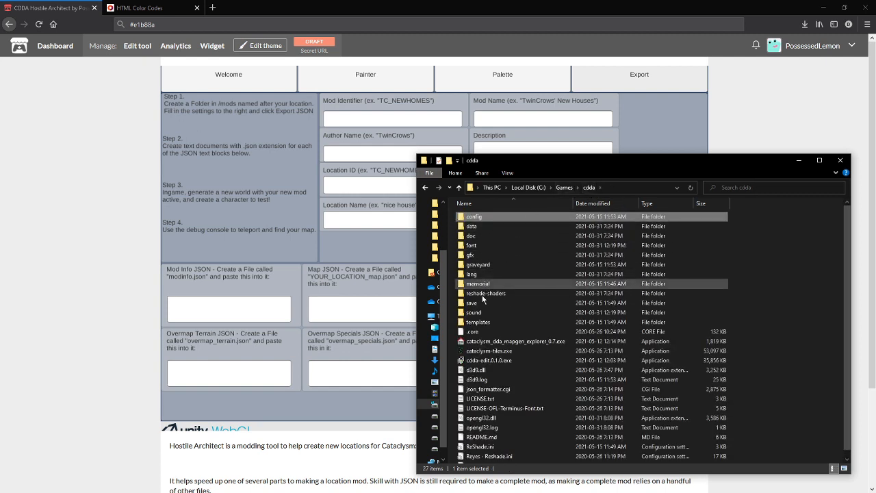
double_click(482, 225)
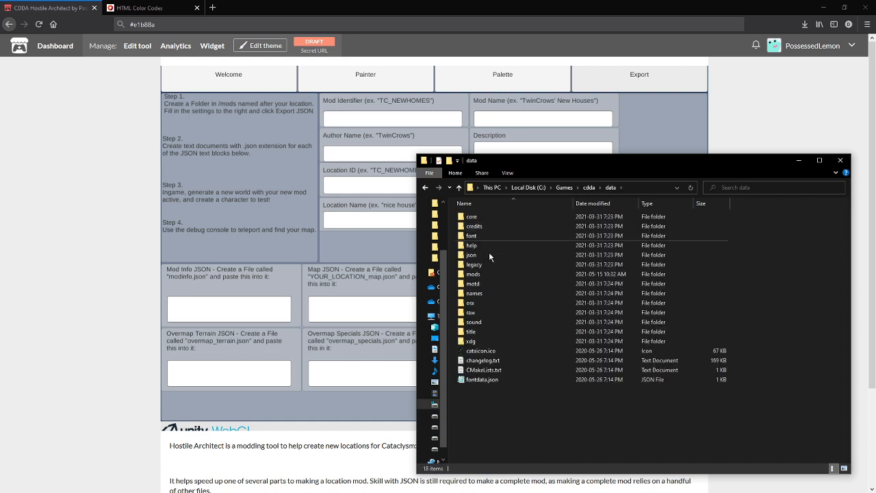
double_click(487, 273)
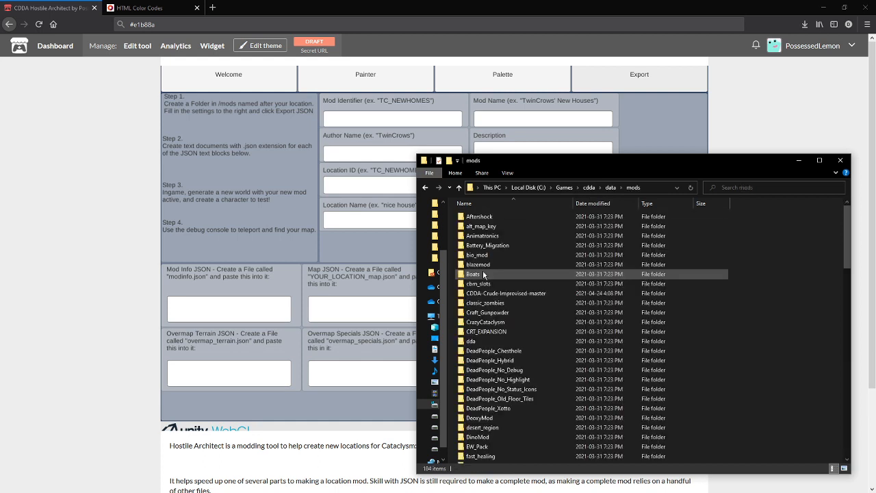
Step: Create a new folder named demoHouse inside the mods folder
right_click(753, 244)
mouse_move(781, 397)
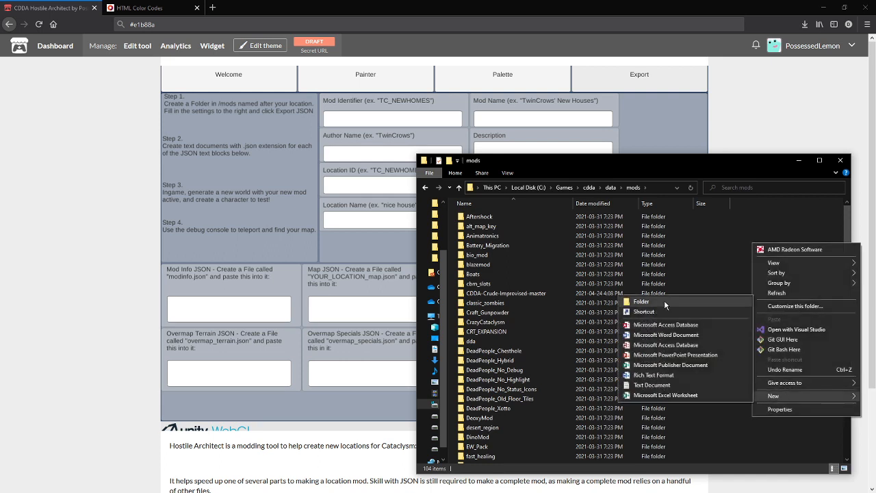
click(641, 302)
text(dem)
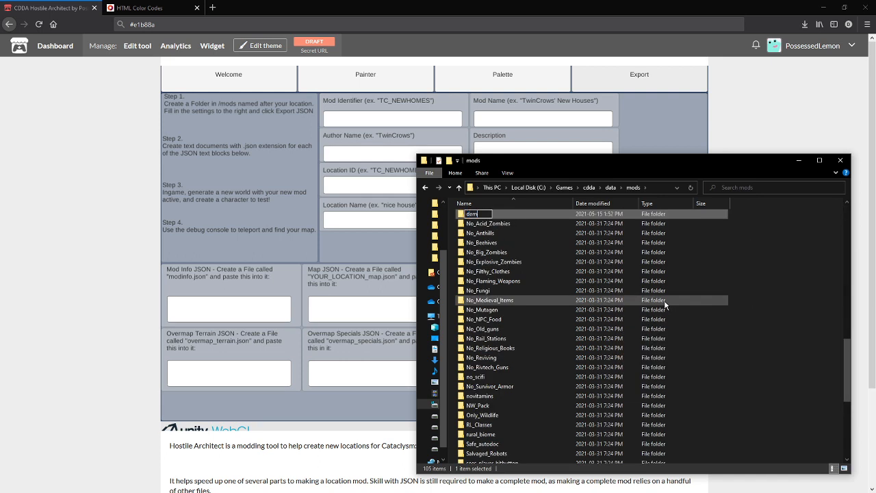
text(oHouse)
key(Return)
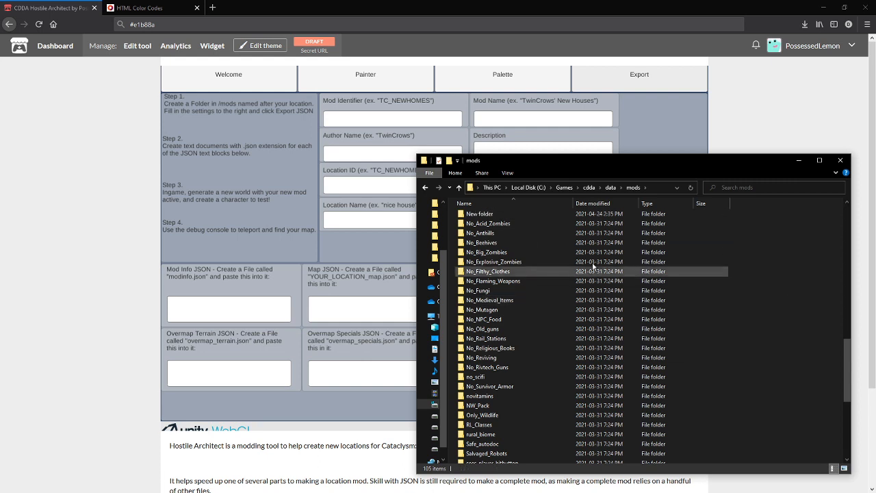
Step: Open the new demoHouse folder, shrink its window and move it clear of the export form
click(546, 321)
scroll(545, 321, up, 12)
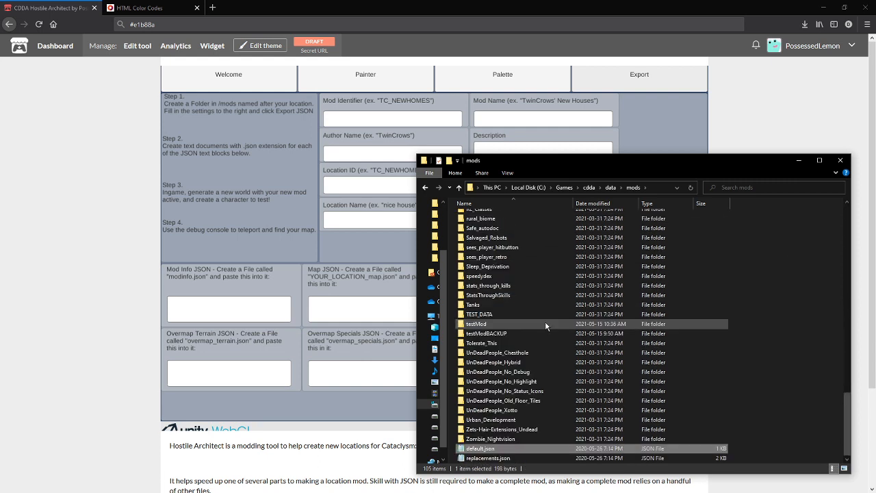
double_click(500, 216)
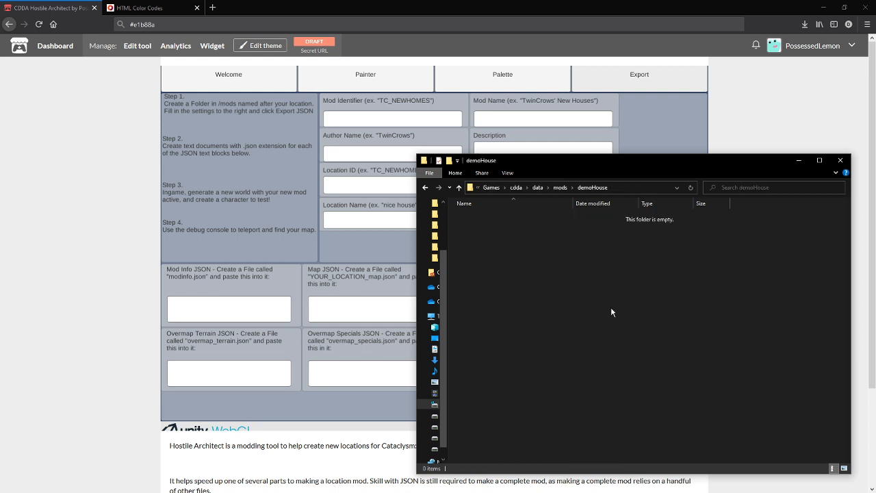
drag(601, 167, 659, 179)
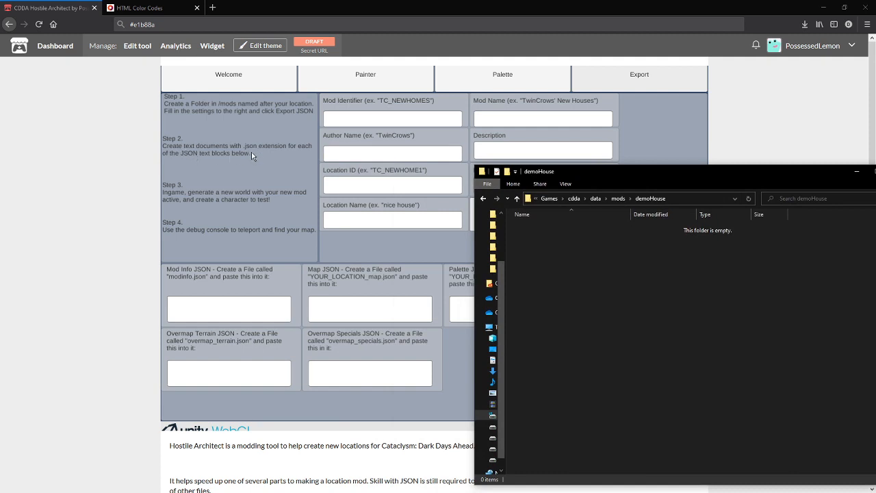
drag(606, 172, 459, 130)
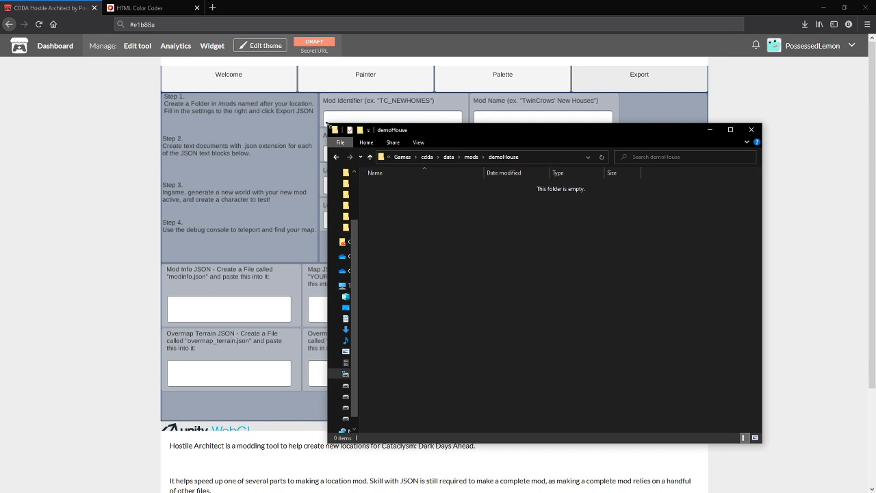
drag(327, 124, 489, 196)
drag(625, 207, 875, 198)
Step: Set the mod identifier to tc_demoHouse and the mod name to TC Demo House
click(390, 120)
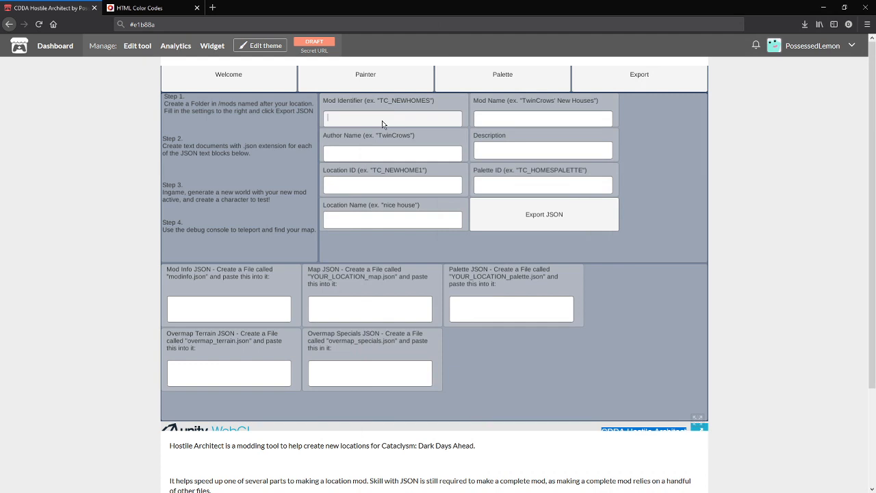
text(tc_demoHouse)
click(533, 120)
text(Demo Houses)
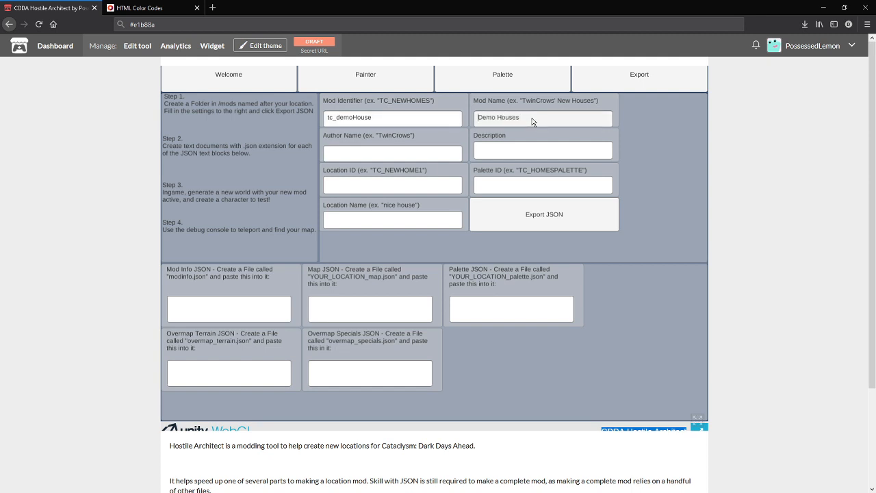
text(TC)
key(BackSpace)
Step: Fill in the author name and enter the description "adds a demo house"
click(378, 159)
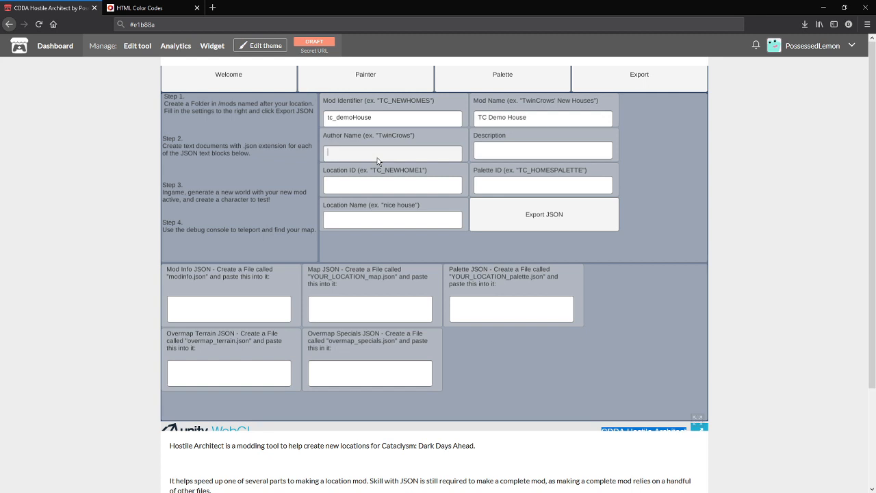
text(TC)
click(524, 151)
text(a)
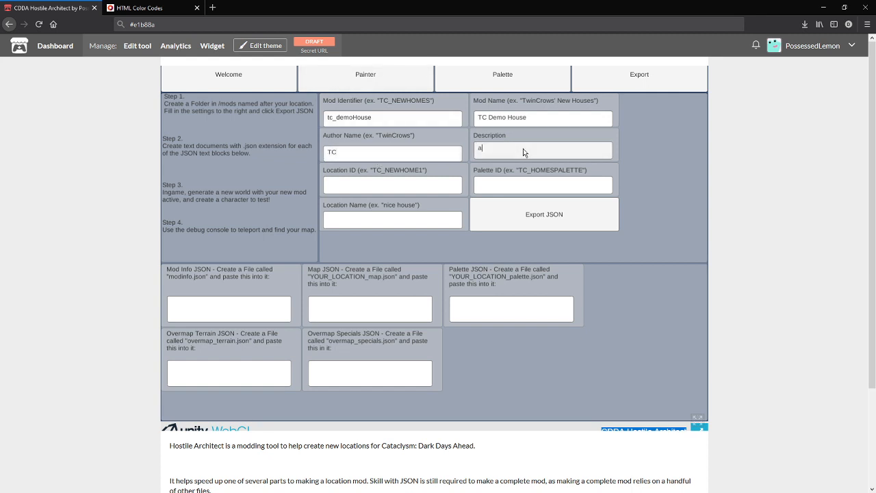
text(dds a demo house)
Step: Enter location ID tc_demoHouse1, palette ID tc_demoHousePalette and location name "demo house", and export the JSON
click(401, 193)
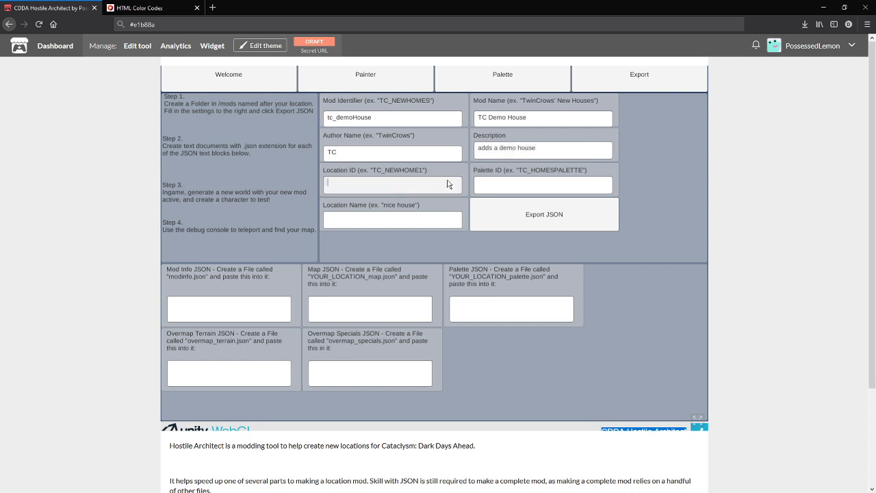
text(tc_demoHouse1)
click(526, 189)
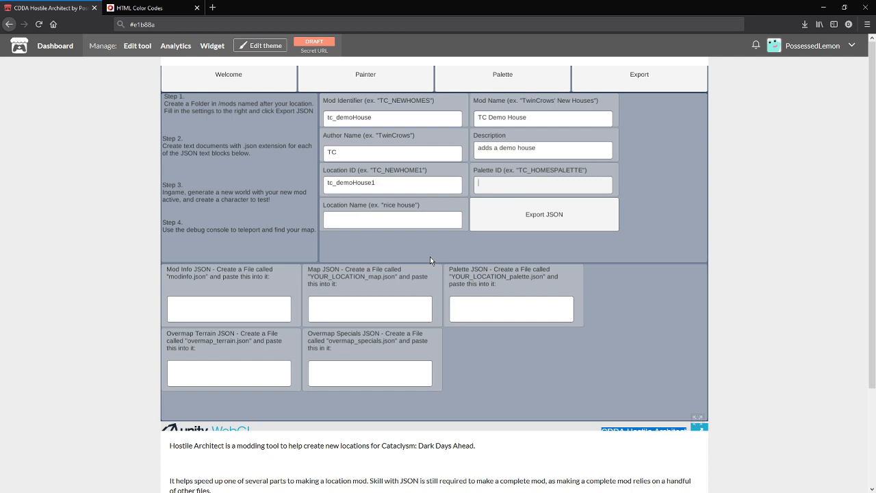
text(tc_demoHousePalette)
click(440, 221)
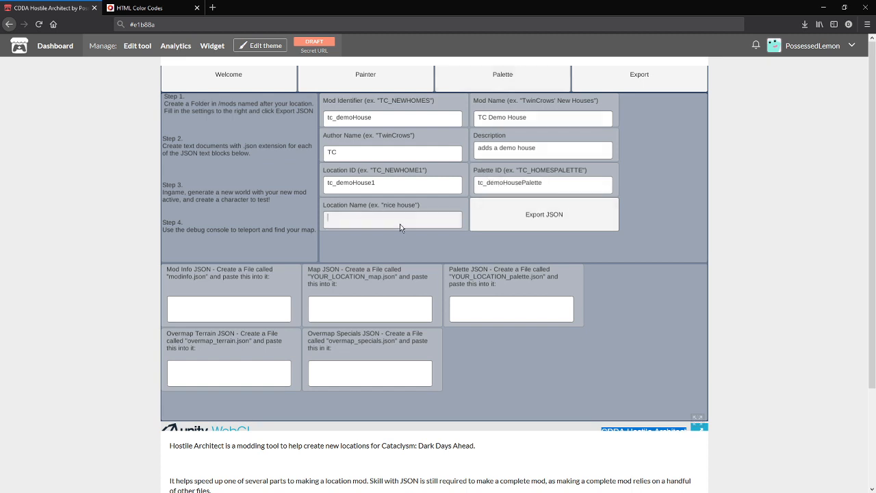
text(demo house)
click(512, 224)
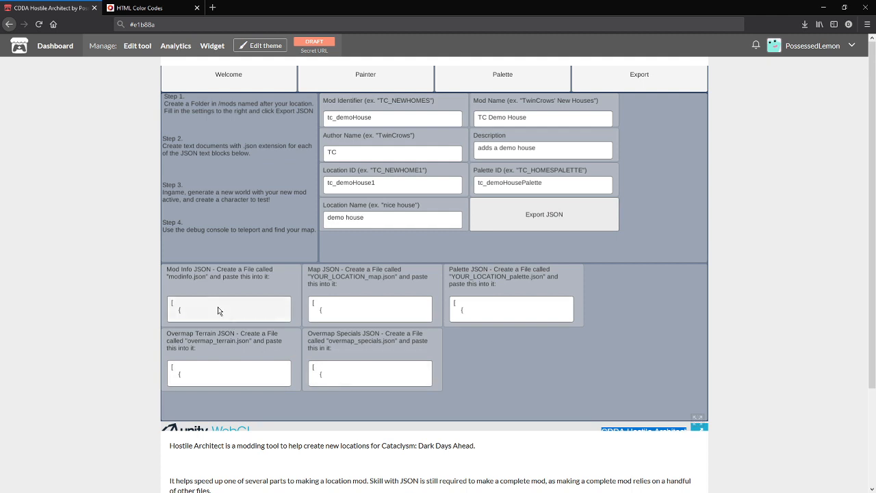
Step: Create a text document in the demoHouse folder and name it modinfo.json, accepting the extension change
drag(875, 160, 577, 150)
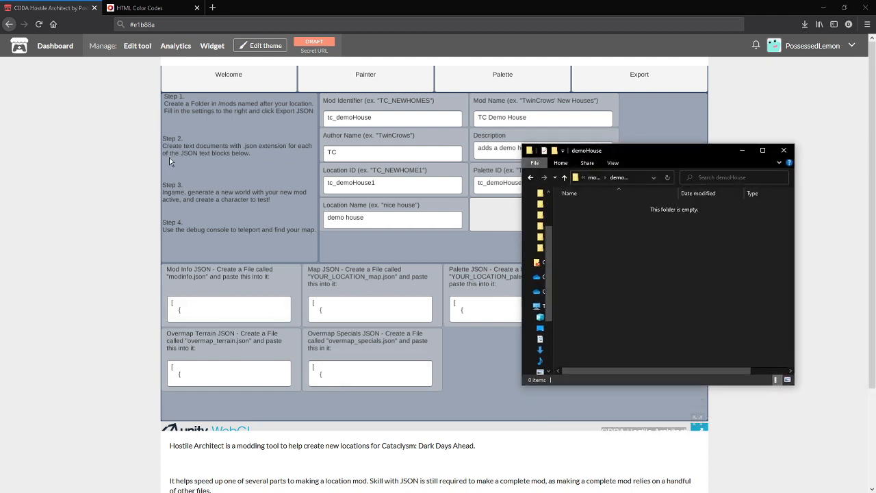
right_click(612, 242)
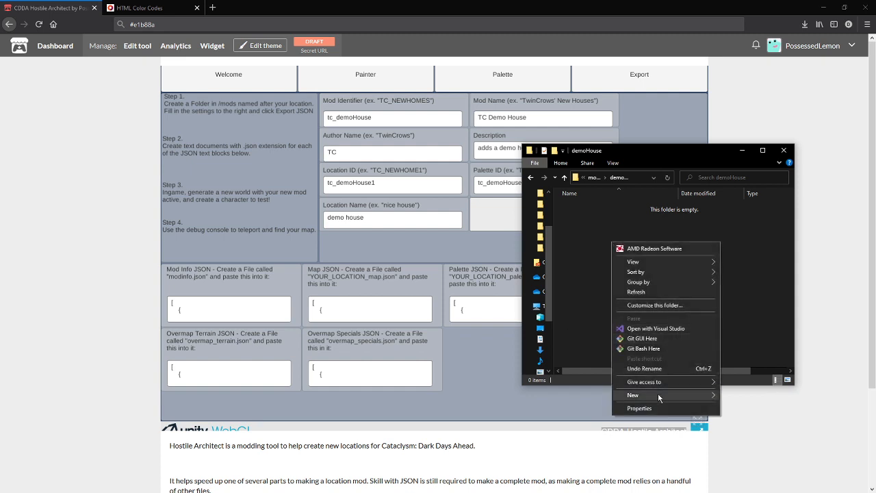
mouse_move(659, 395)
click(767, 384)
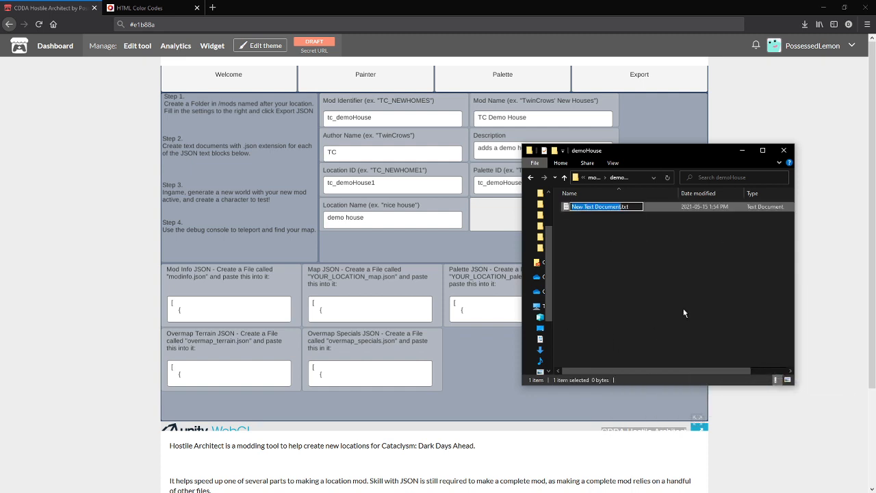
text(mod)
text(info.json)
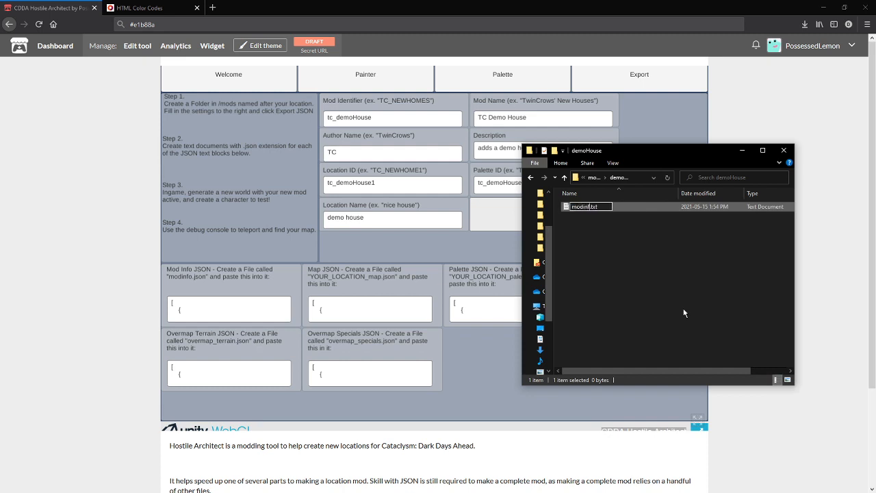
key(shift+End)
key(Delete)
key(Return)
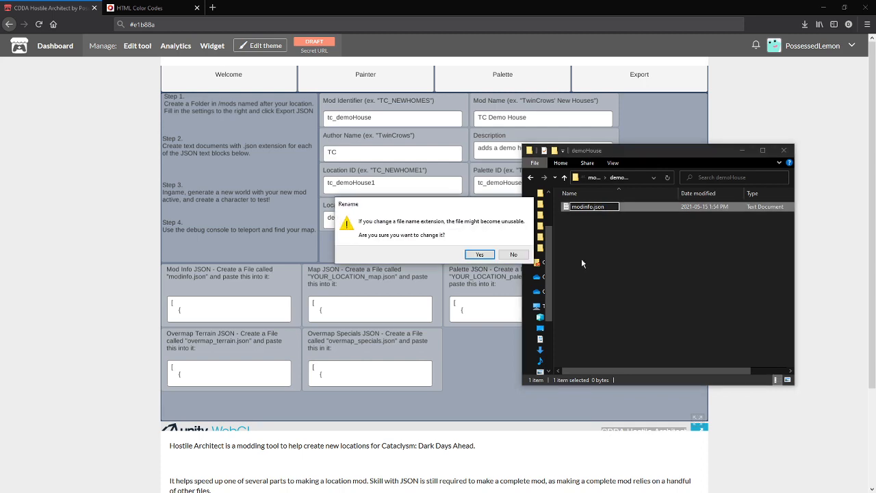
click(482, 255)
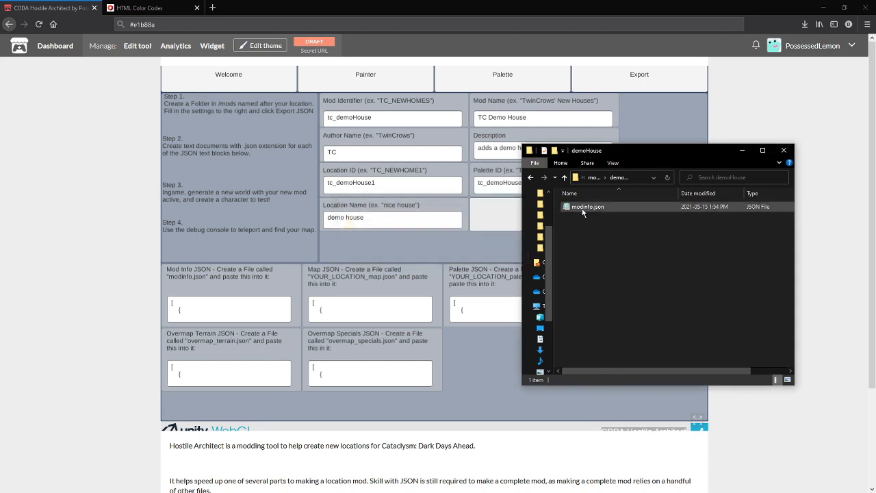
Step: Open modinfo.json in Notepad and resize the browser window so both are visible side by side
double_click(583, 208)
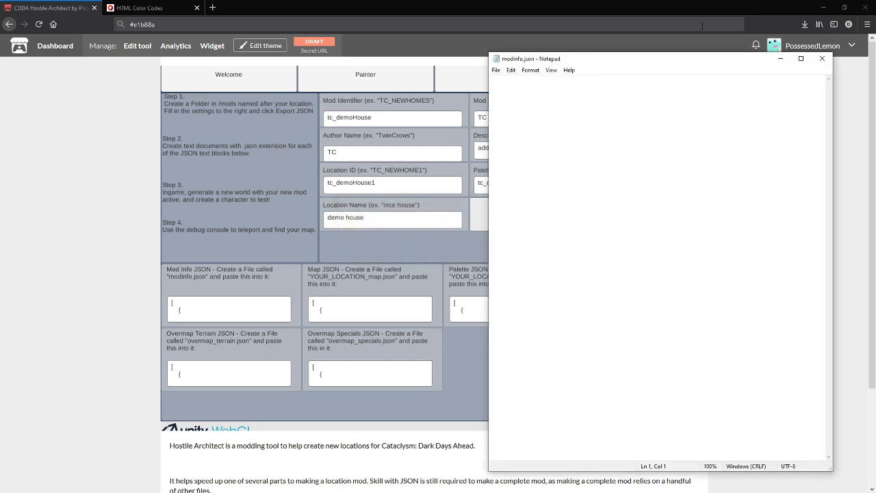
click(845, 12)
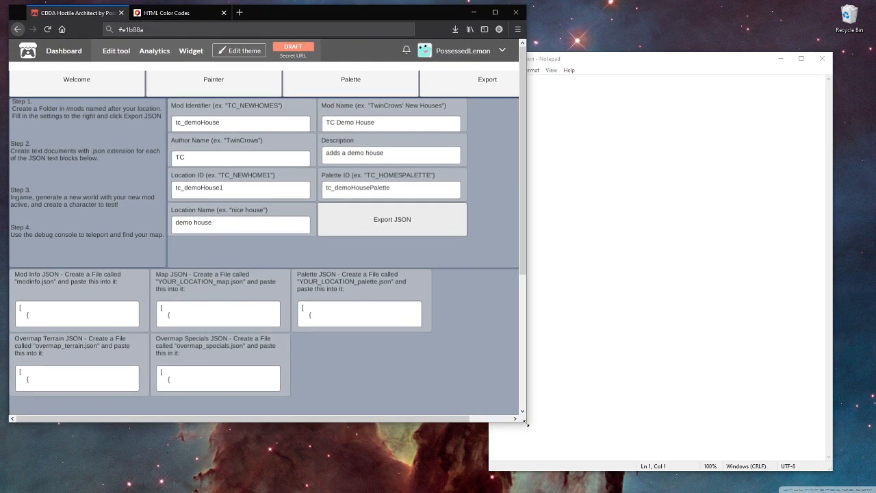
drag(525, 422, 472, 475)
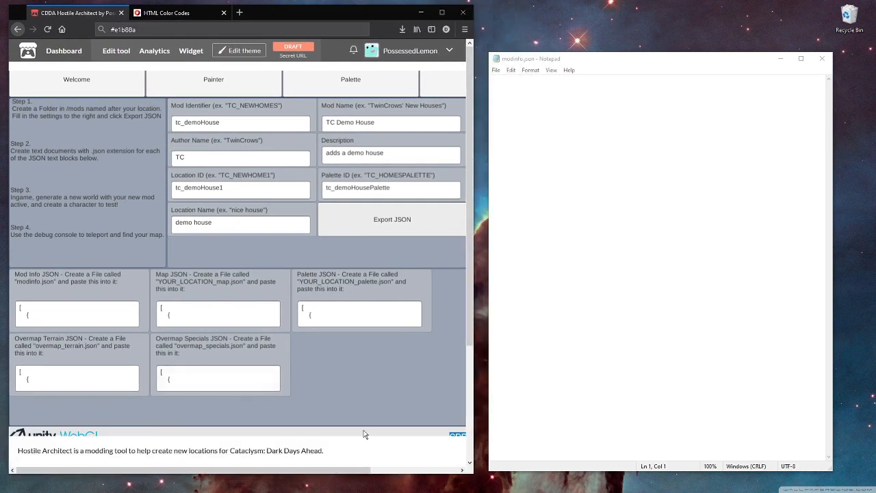
Step: Try to copy the Mod Info JSON text into modinfo.json, and clear everything that was pasted
click(85, 315)
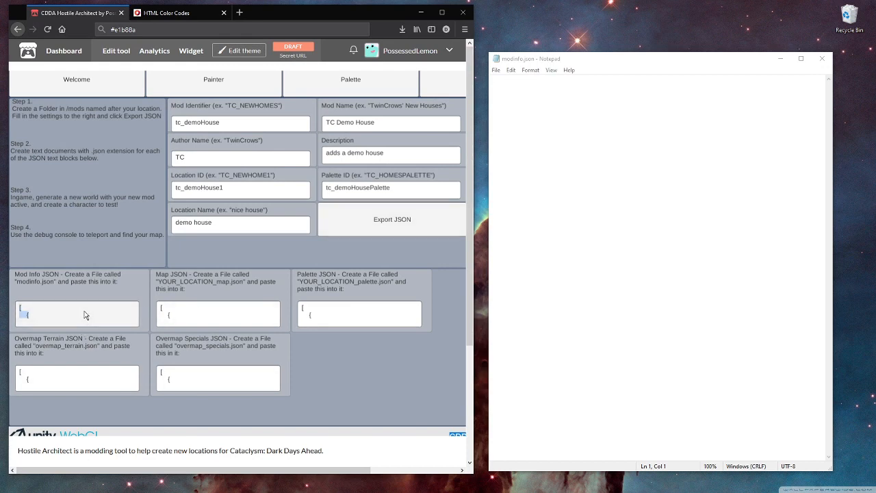
click(593, 234)
text(CDDA Hostile Architect)
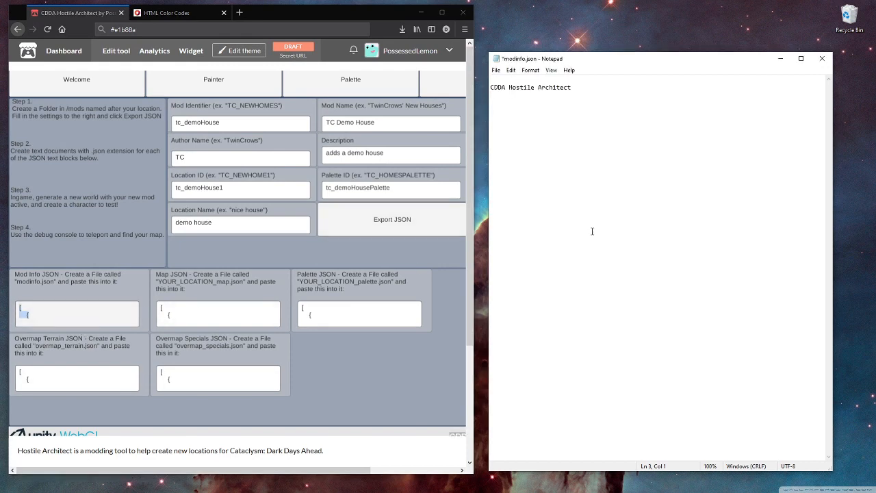
click(54, 320)
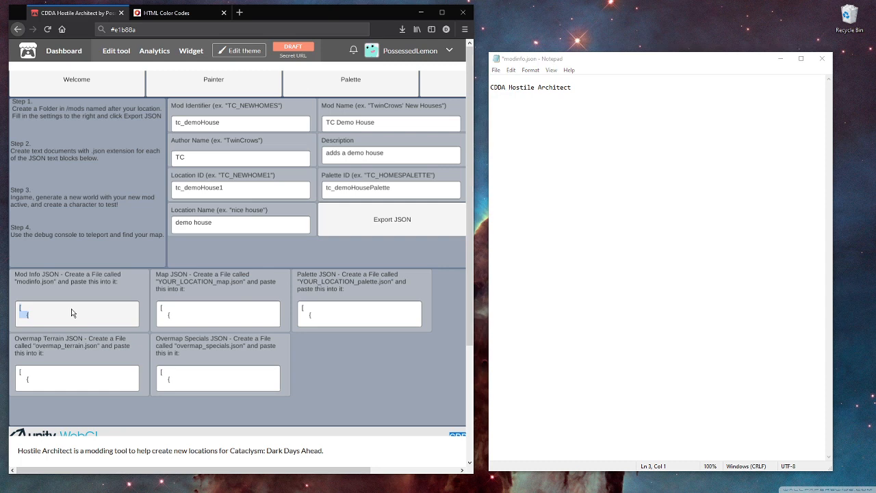
click(581, 256)
key(ctrl+v)
key(ctrl+v)
key(ctrl+v)
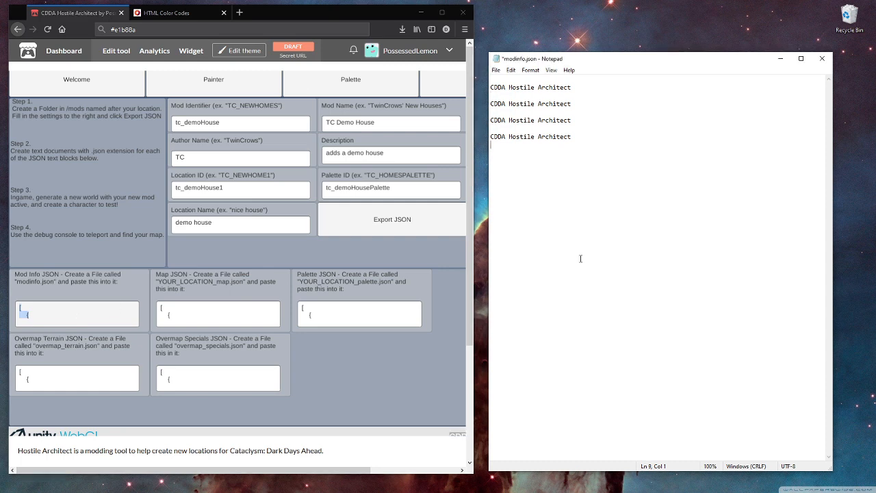
key(ctrl+a)
key(BackSpace)
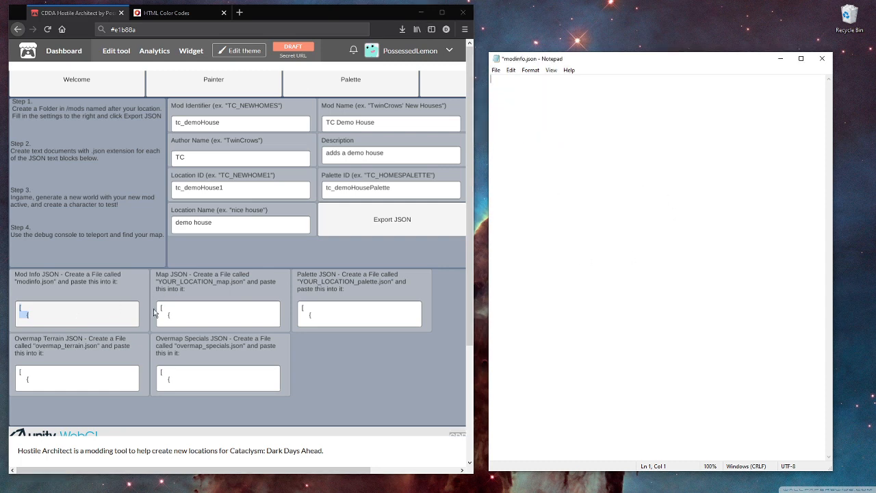
Step: Try to copy the Mod Info JSON text from Hostile Architect into the empty modinfo.json in Notepad
click(72, 317)
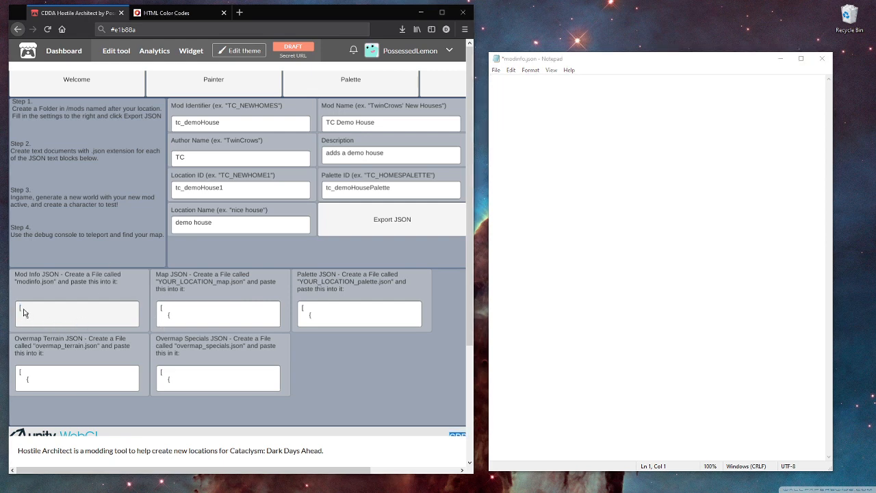
drag(20, 309, 69, 323)
click(68, 320)
click(602, 64)
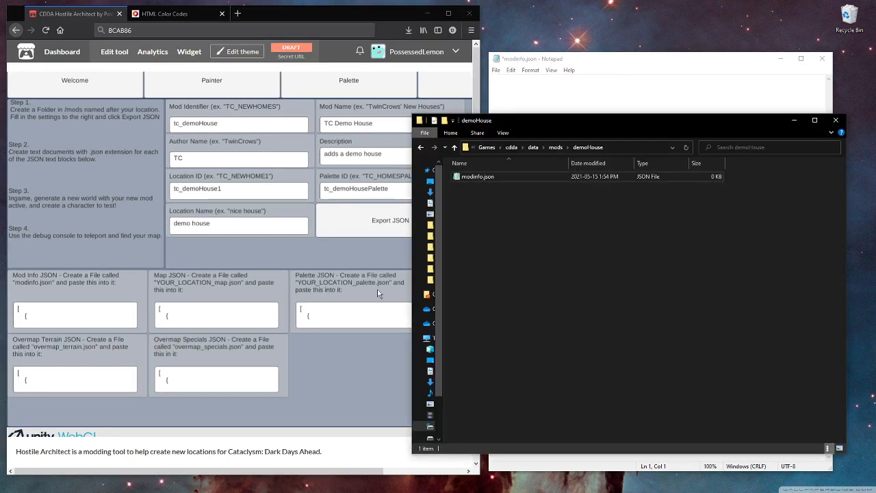
click(337, 395)
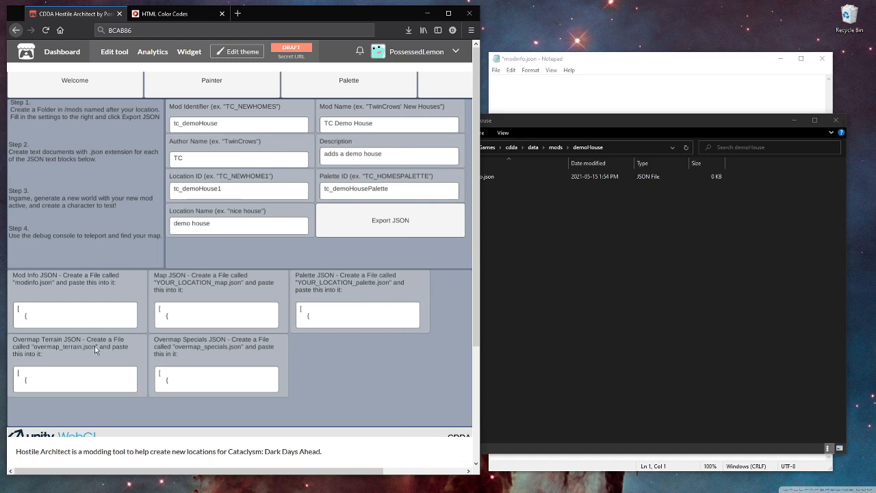
click(79, 317)
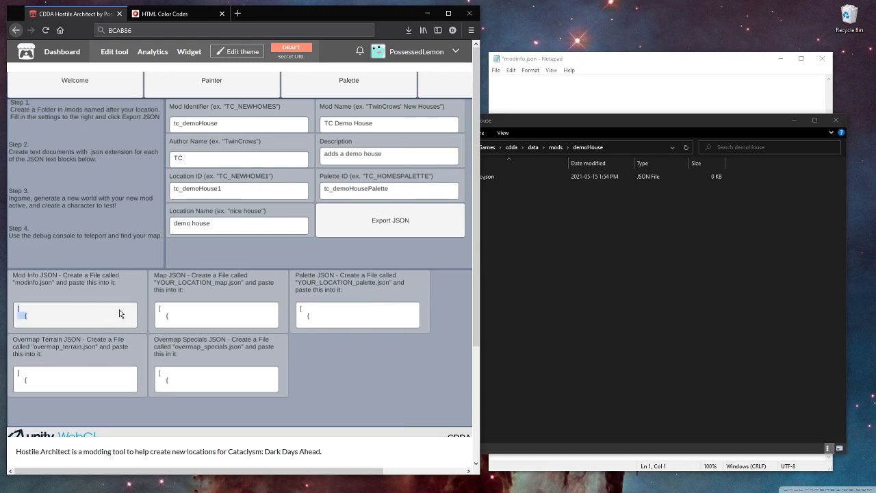
click(518, 96)
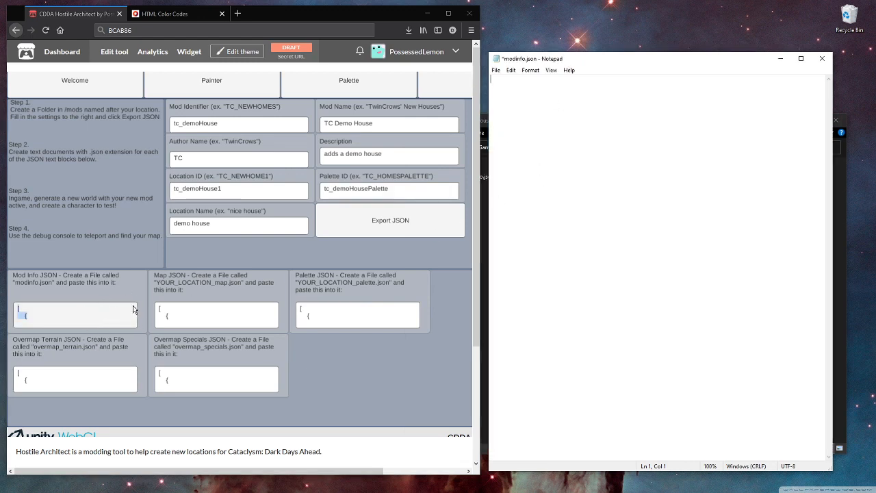
click(68, 313)
click(71, 314)
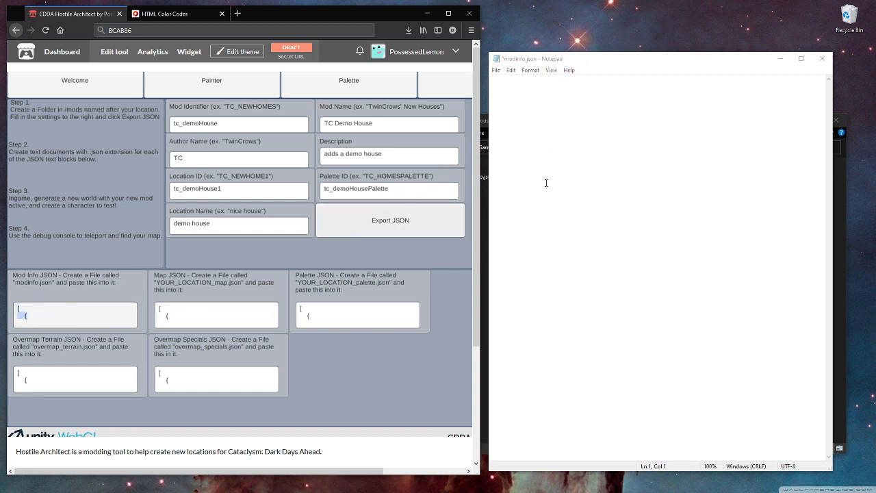
click(568, 166)
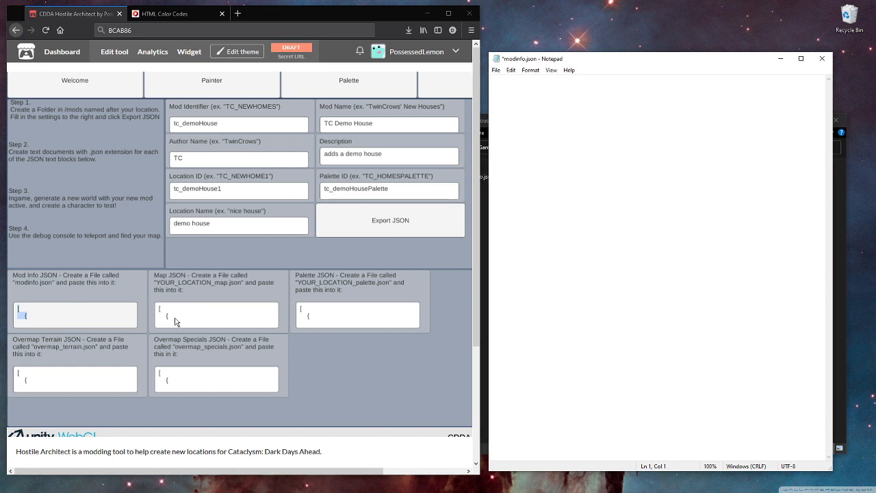
Step: Copy the full Mod Info JSON text into modinfo.json, then save and close the file
click(102, 308)
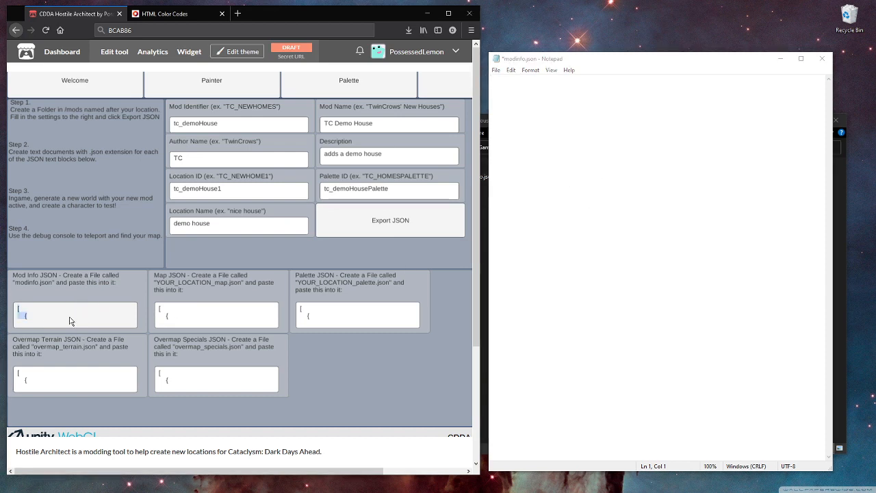
click(640, 221)
text([     {         "type": "MOD_INFO",         "ident": "tc_demoHouse",         "name": "TC Demo House",         "authors": [ "TC", "TwinCrows" ],         "maintainers": [ "TC" ],         "description": "adds a demo house",         "category": "buildings",         "dependencies": [ "dda" ],         "obsolete": false     } ])
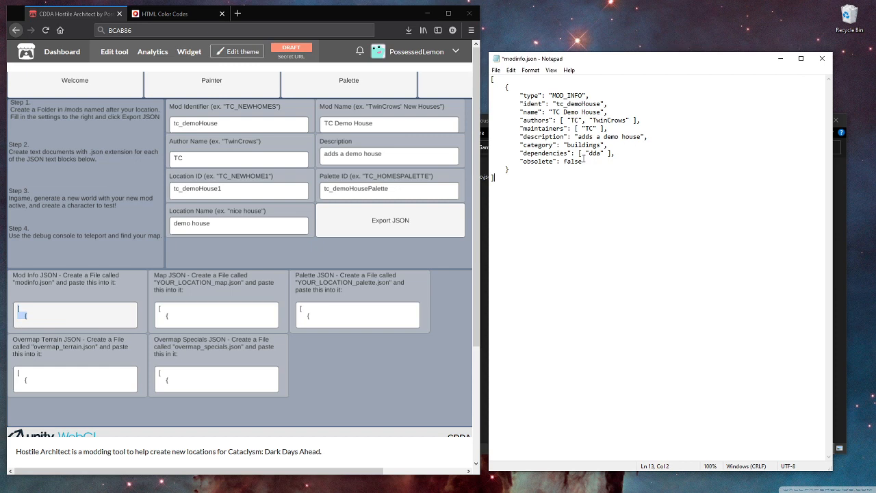
key(ctrl+s)
click(823, 59)
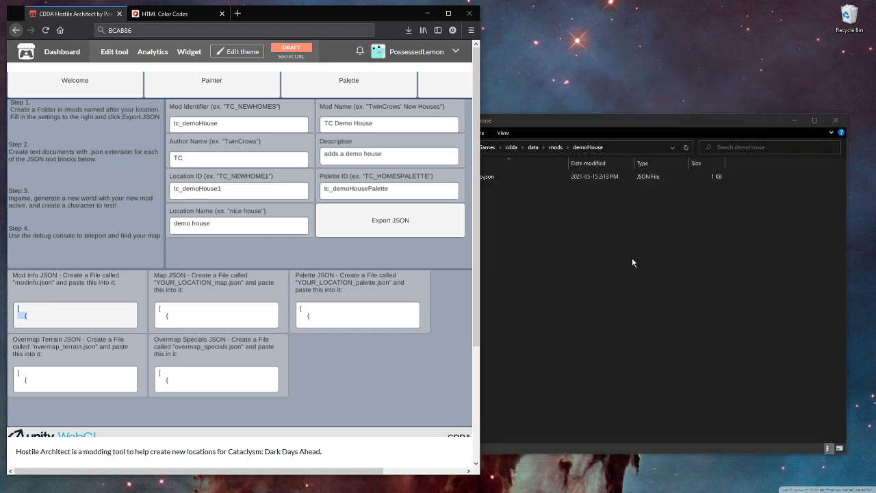
Step: Create a text document in the demoHouse folder and name it tc_demoHouse_map.json, accepting the extension change
click(586, 120)
right_click(533, 254)
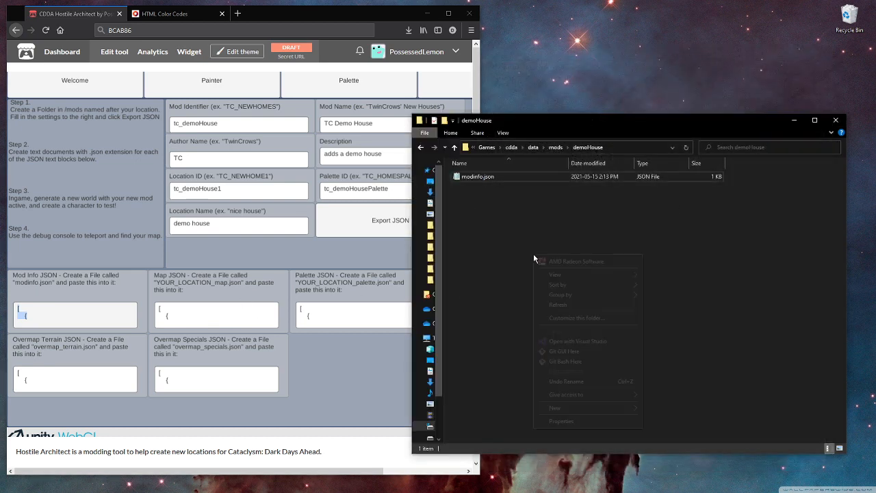
mouse_move(563, 408)
click(674, 398)
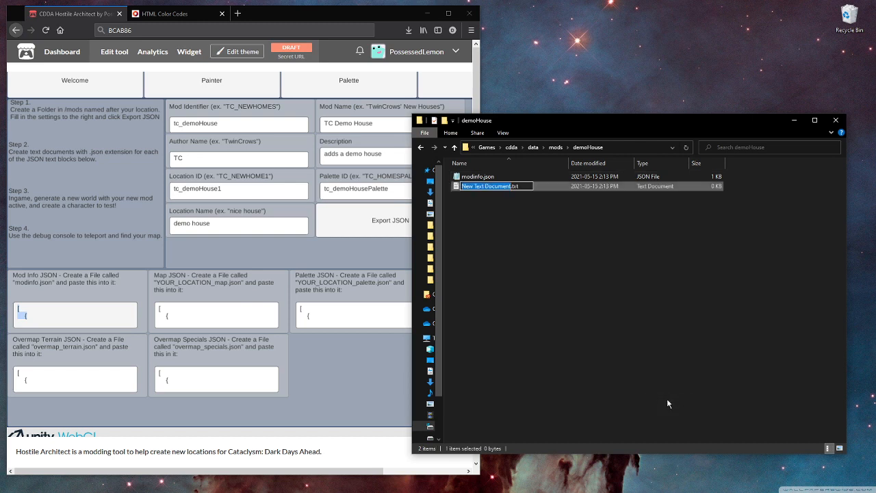
text(tc_demo)
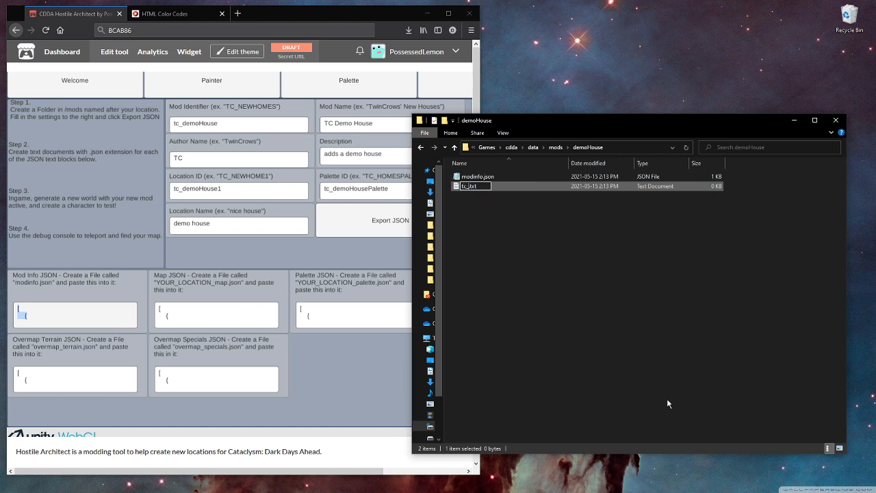
text(House_map.json)
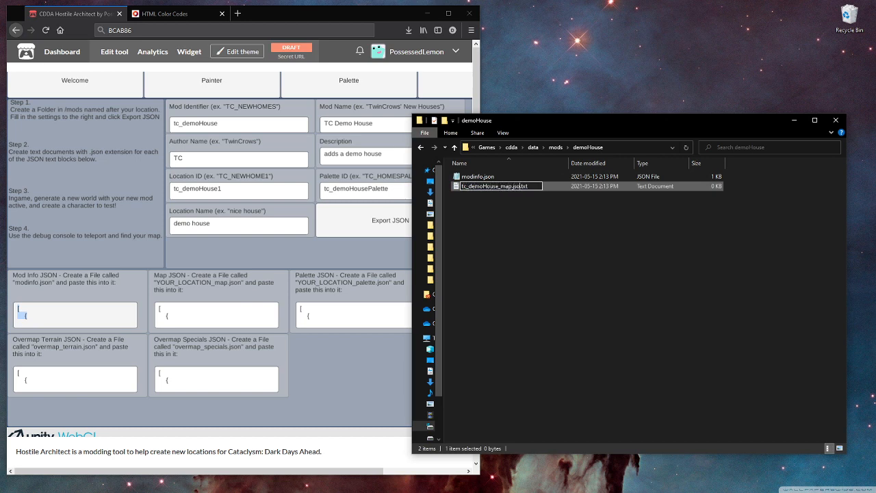
key(Right)
key(shift+End)
key(BackSpace)
key(BackSpace)
key(Return)
key(Return)
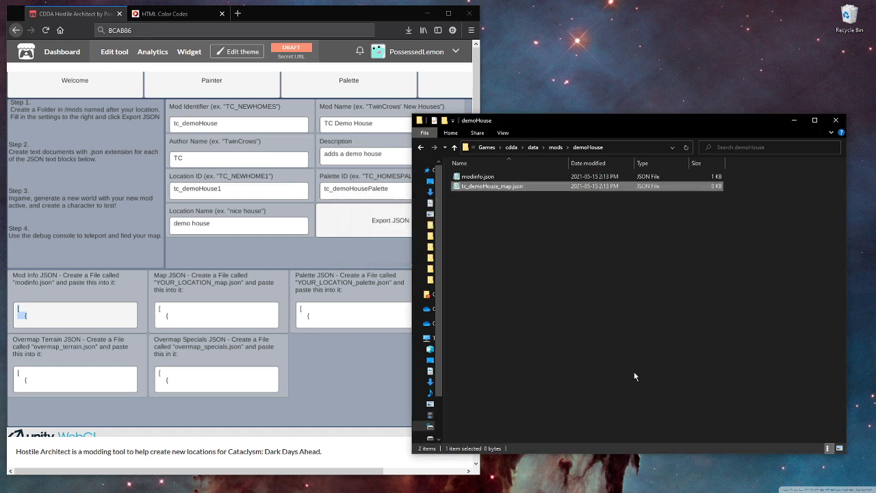
Step: Open tc_demoHouse_map.json in Notepad, fill it with the full Map JSON text and save it
double_click(495, 190)
click(173, 322)
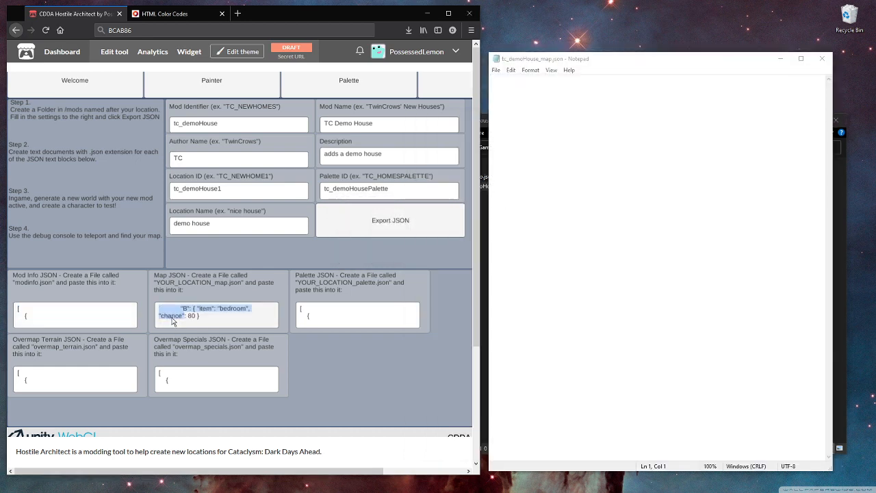
key(ctrl+a)
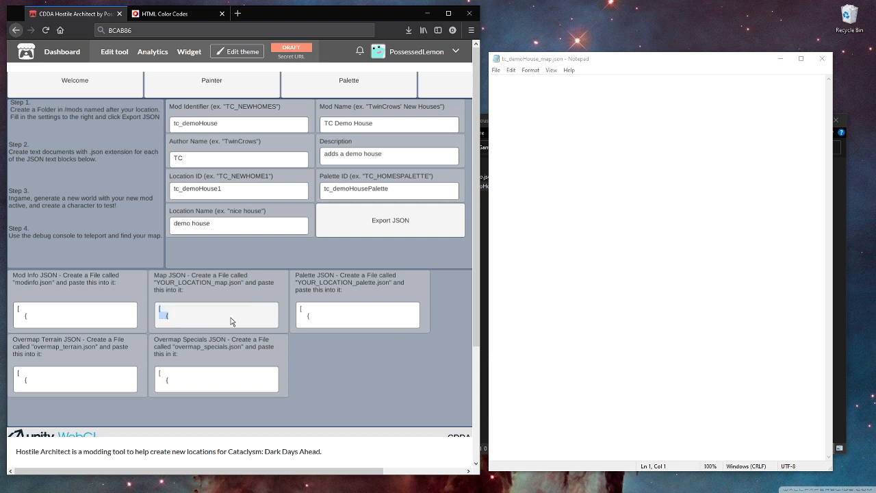
key(ctrl+c)
click(620, 190)
key(ctrl+v)
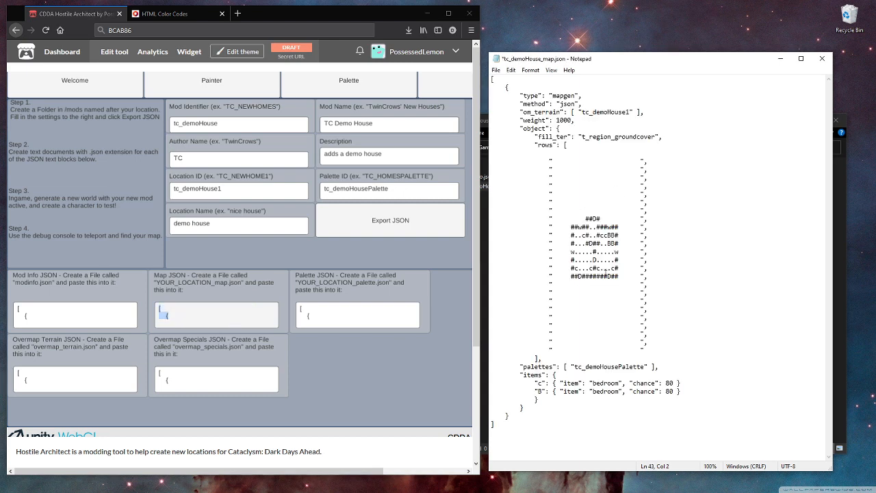
key(ctrl+s)
Step: Delete the "B" bedroom line from the items block of tc_demoHouse_map.json, then save and close the file
drag(628, 65, 578, 64)
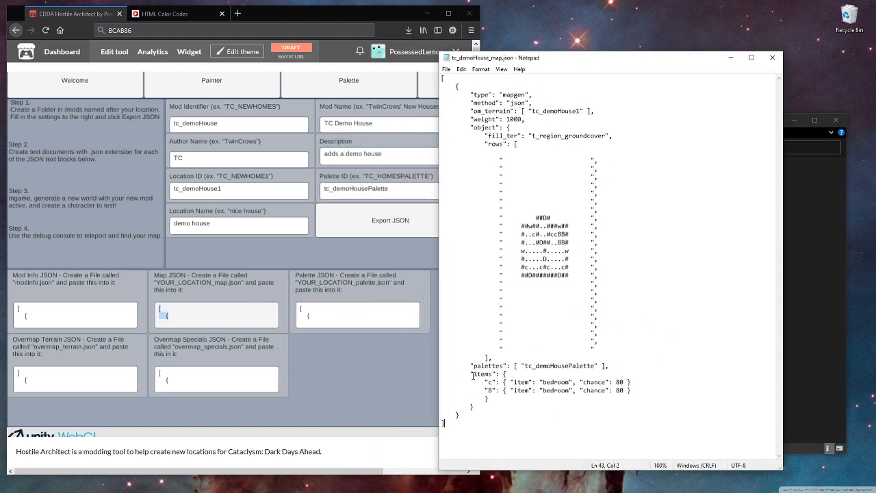
drag(471, 375, 534, 406)
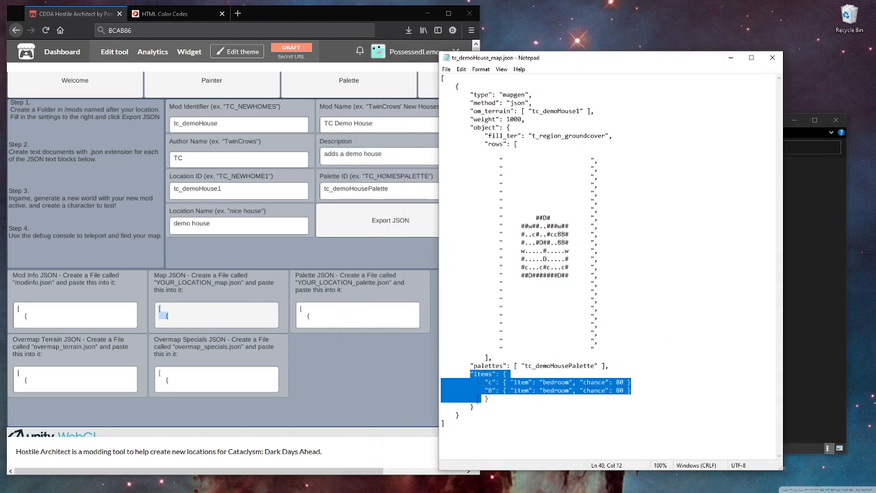
click(494, 399)
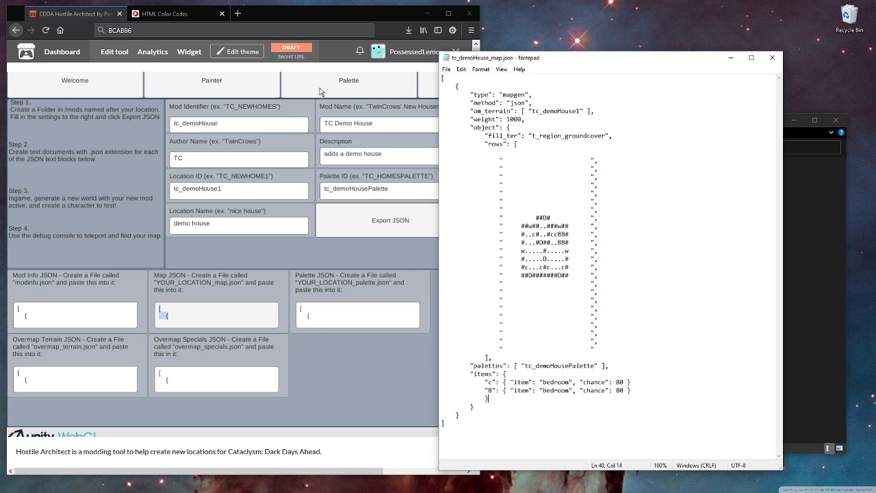
click(654, 291)
click(559, 391)
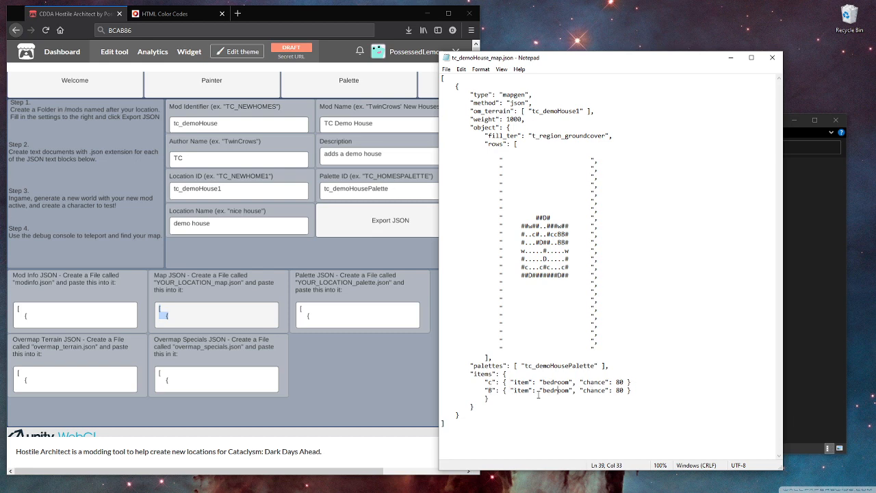
double_click(490, 390)
drag(632, 391, 432, 388)
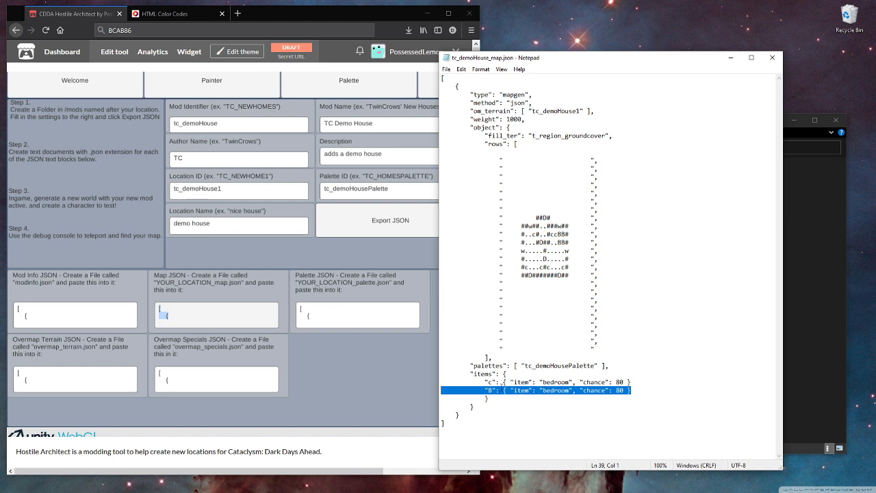
key(BackSpace)
key(BackSpace)
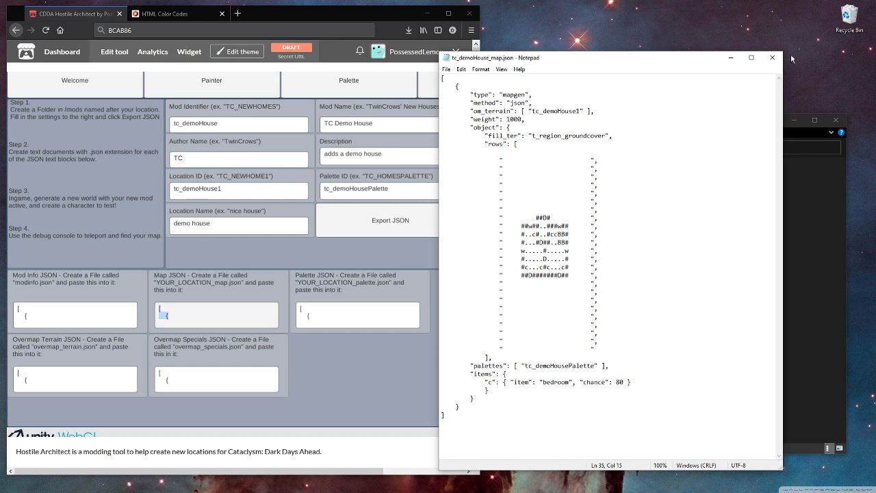
click(771, 60)
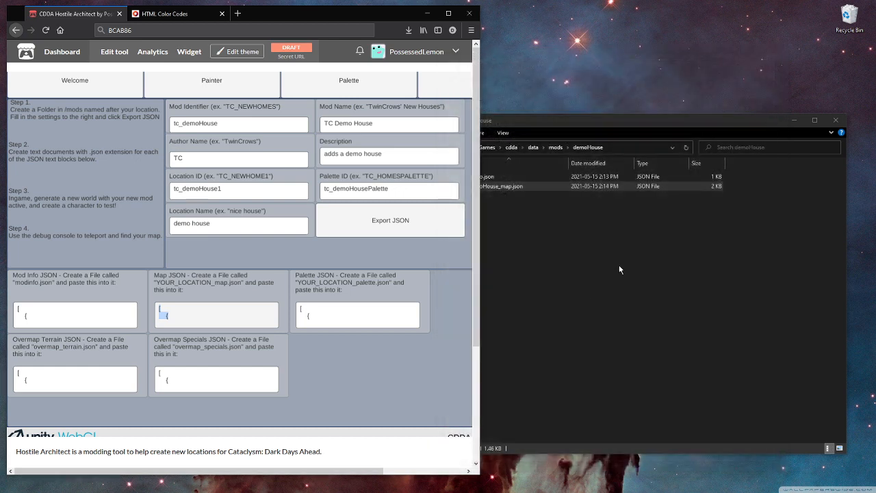
Step: Create a text document in the demoHouse folder and name it tc_demoHouse_palette, keeping the .txt extension
right_click(505, 221)
mouse_move(540, 374)
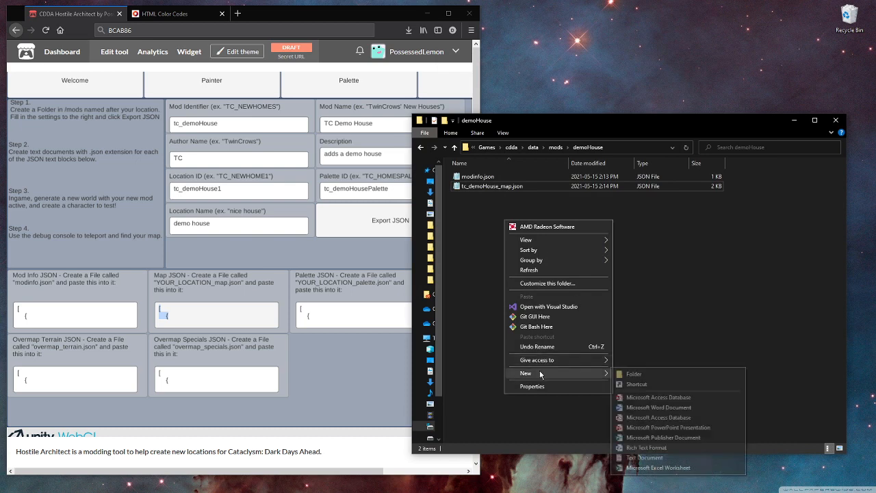
click(644, 458)
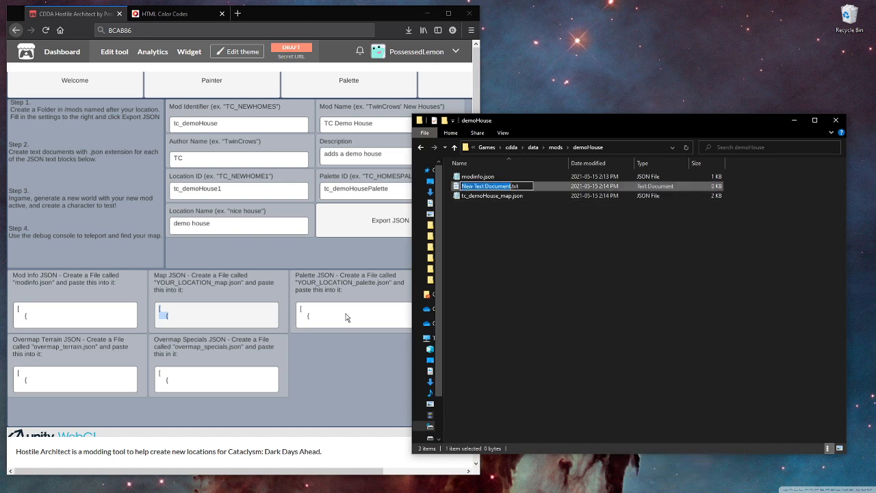
text(tc_demoHouse)
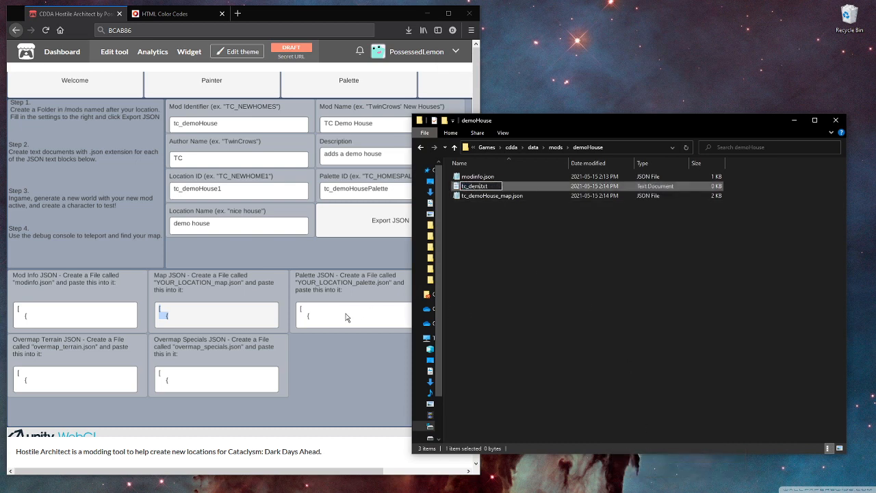
text(_palette)
key(Return)
Step: Open tc_demoHouse_palette.txt in Notepad, fill it with the Palette JSON text and save it
key(Return)
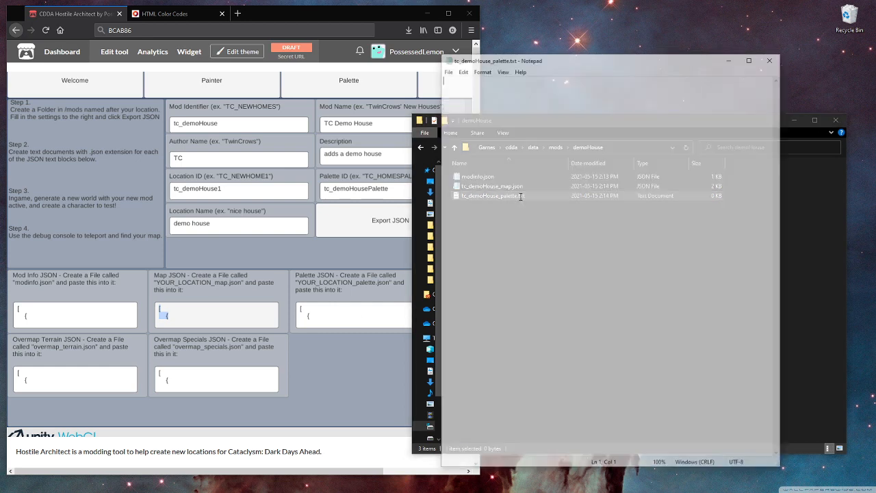
click(333, 327)
key(ctrl+c)
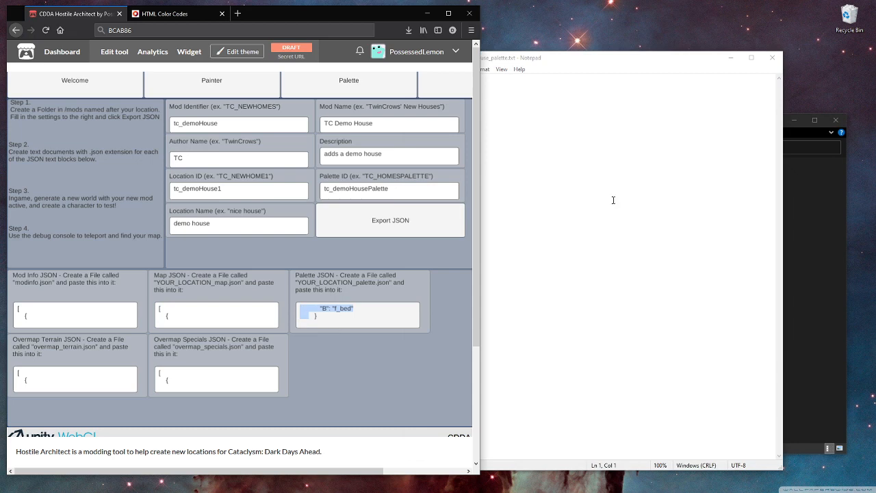
click(614, 199)
key(ctrl+v)
key(ctrl+s)
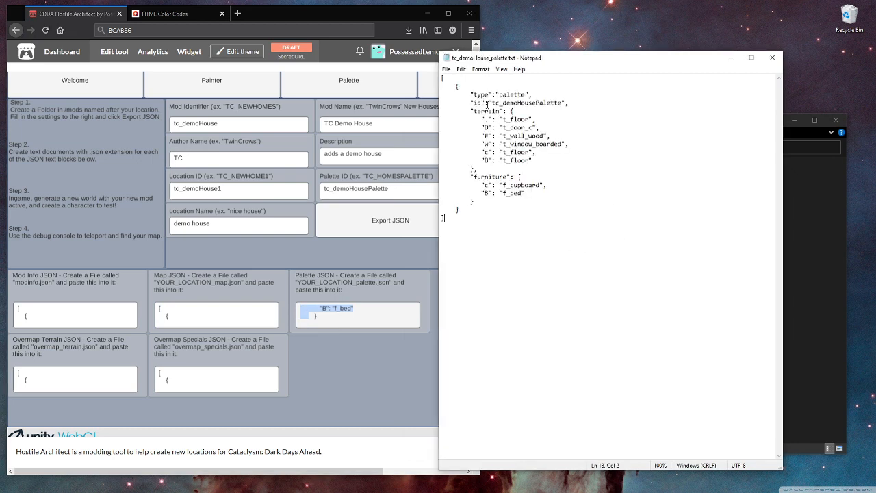
Step: Reopen tc_demoHouse_map.json and arrange it side by side with tc_demoHouse_palette.txt to compare the map symbols with the palette
double_click(486, 119)
drag(582, 57, 453, 41)
click(593, 187)
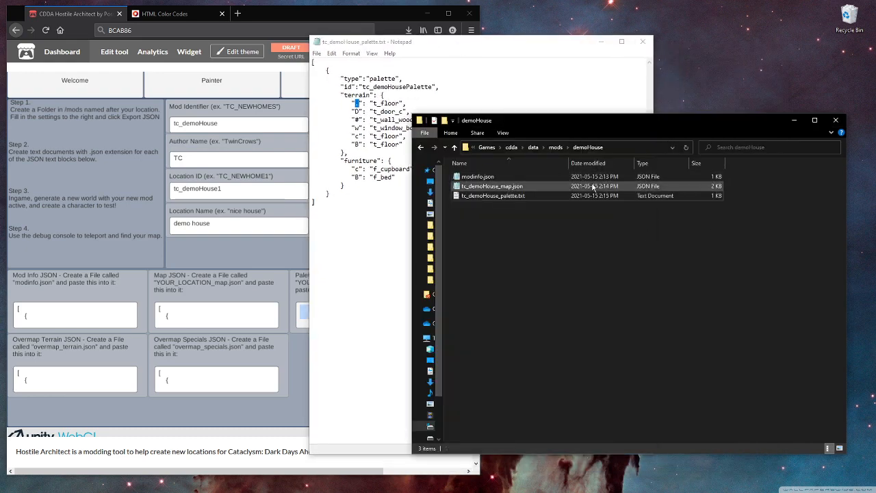
double_click(556, 185)
drag(760, 48, 381, 53)
click(509, 54)
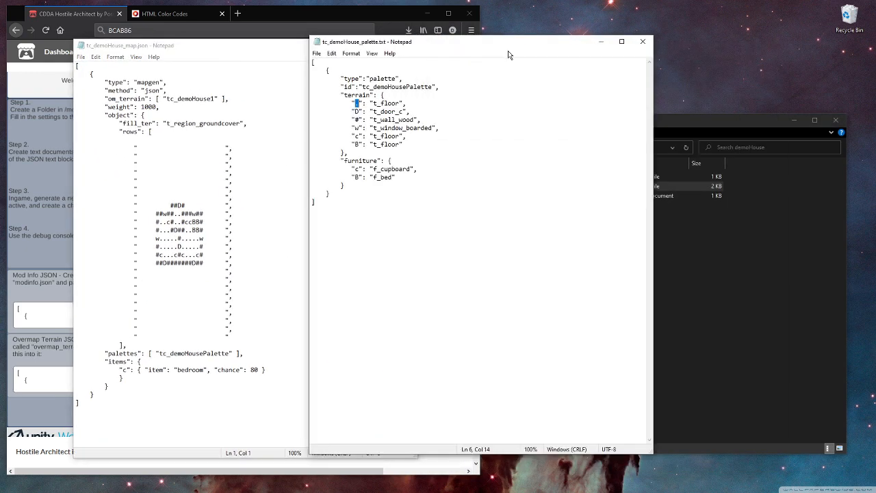
drag(512, 45, 650, 50)
click(602, 141)
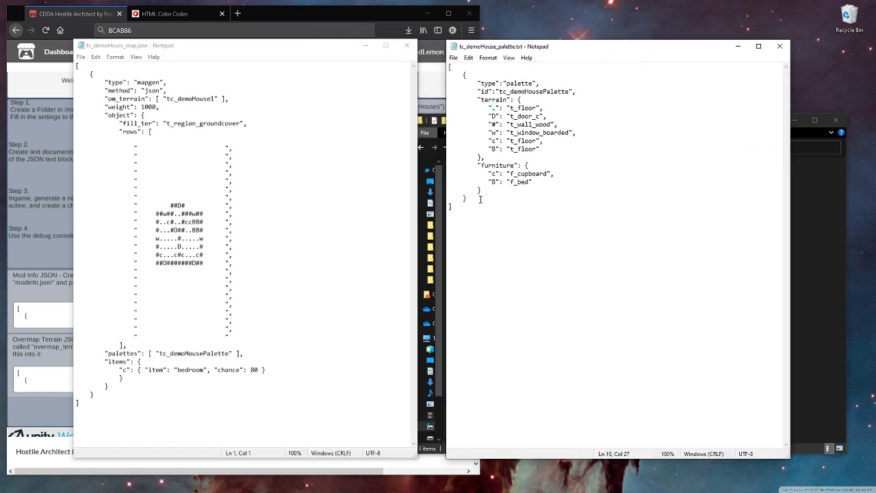
click(221, 155)
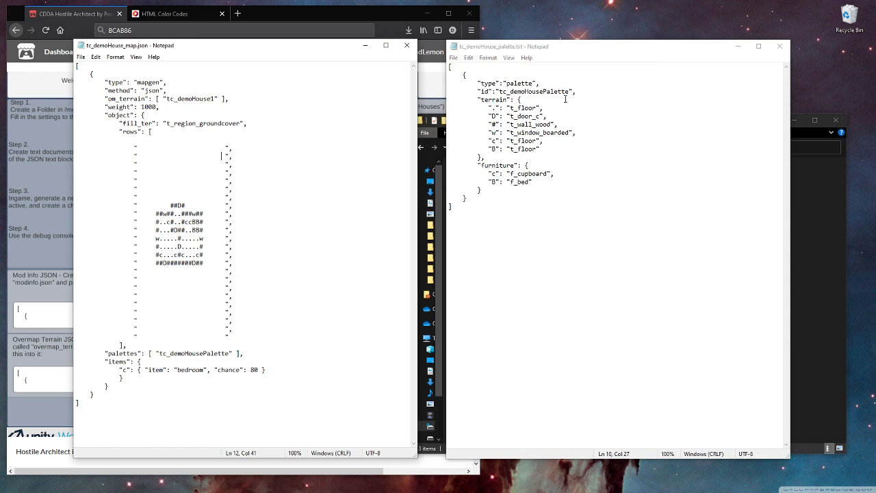
Step: Compare the floor and wall symbols in the palette with the map rows, and close both files
click(493, 110)
double_click(493, 108)
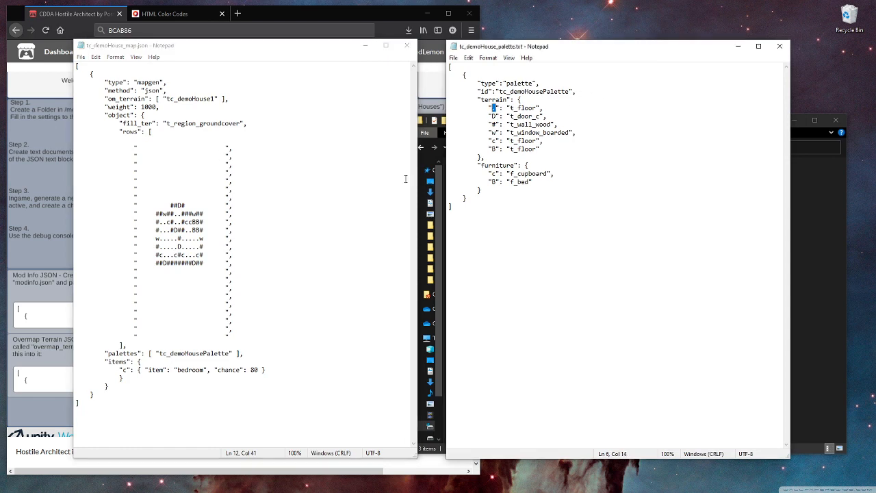
drag(159, 238, 177, 239)
double_click(494, 125)
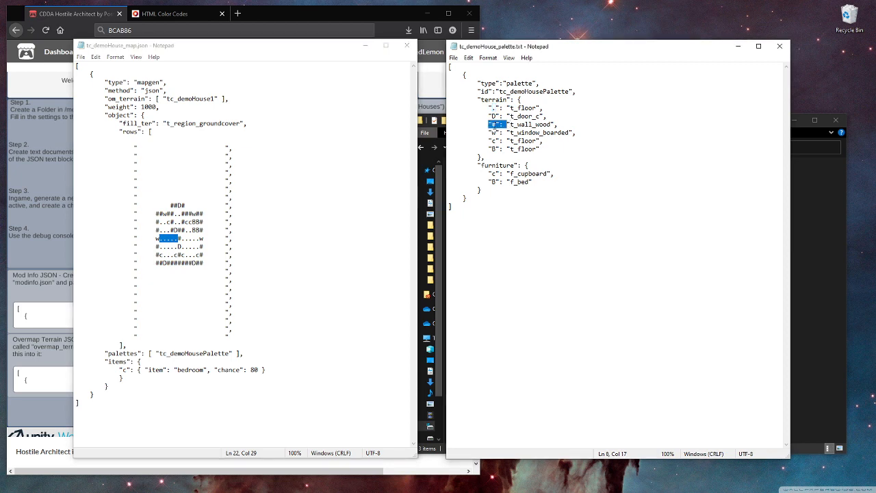
key(Left)
click(213, 213)
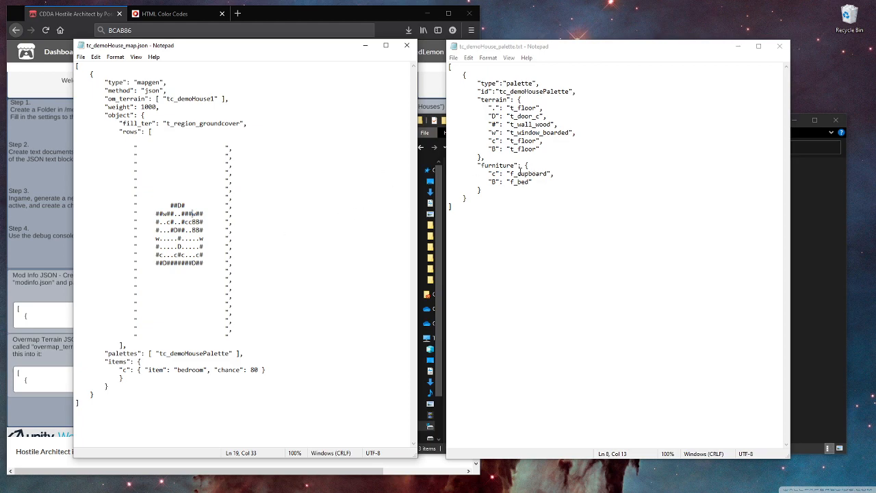
click(782, 48)
click(781, 48)
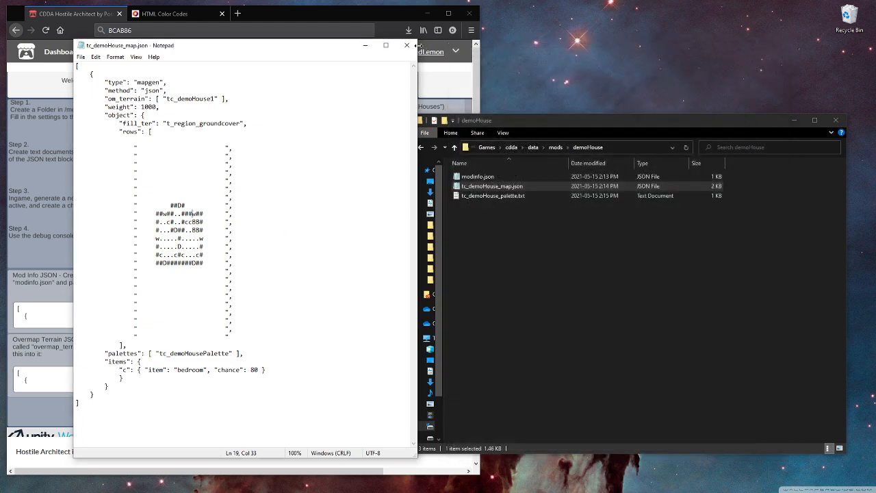
click(407, 45)
Step: Rename tc_demoHouse_palette.txt to tc_demoHouse_palette.json and accept the extension change
right_click(521, 244)
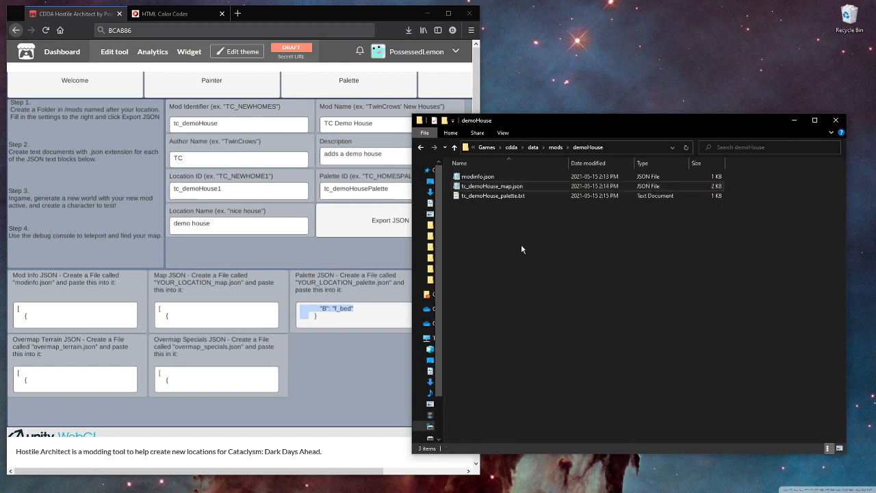
mouse_move(547, 401)
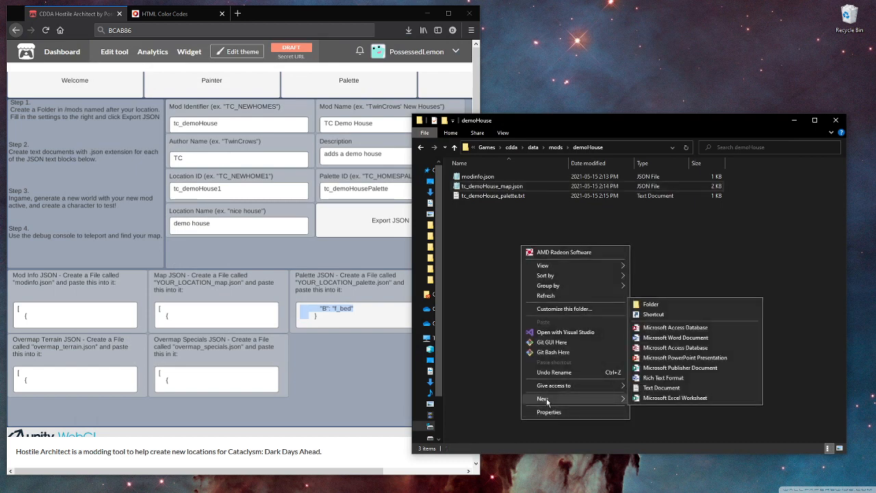
click(518, 196)
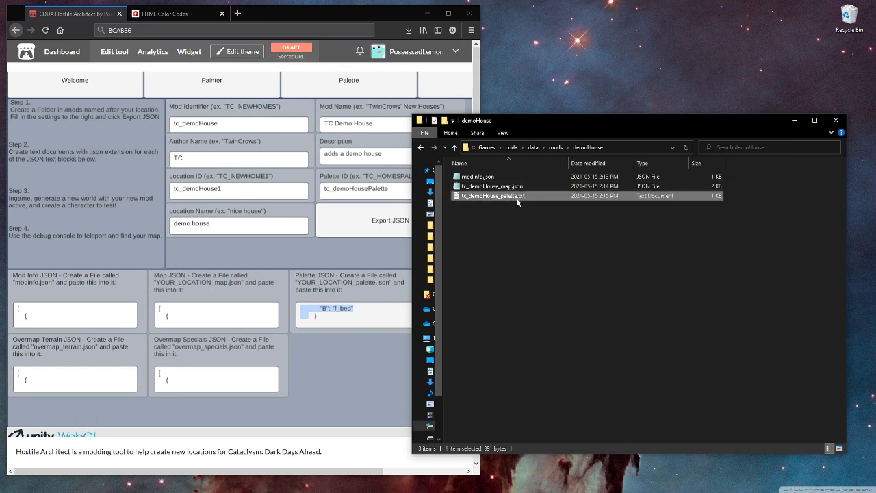
click(517, 197)
drag(517, 196, 542, 200)
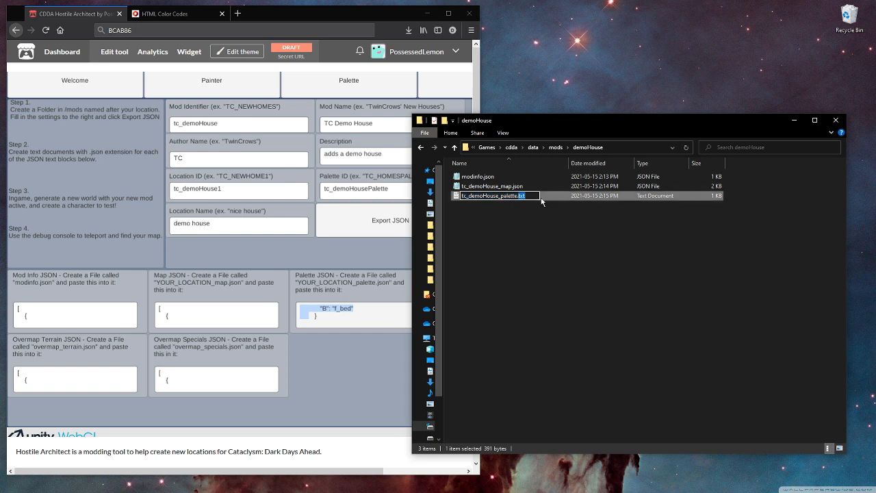
text(json)
key(Return)
key(Left)
key(Return)
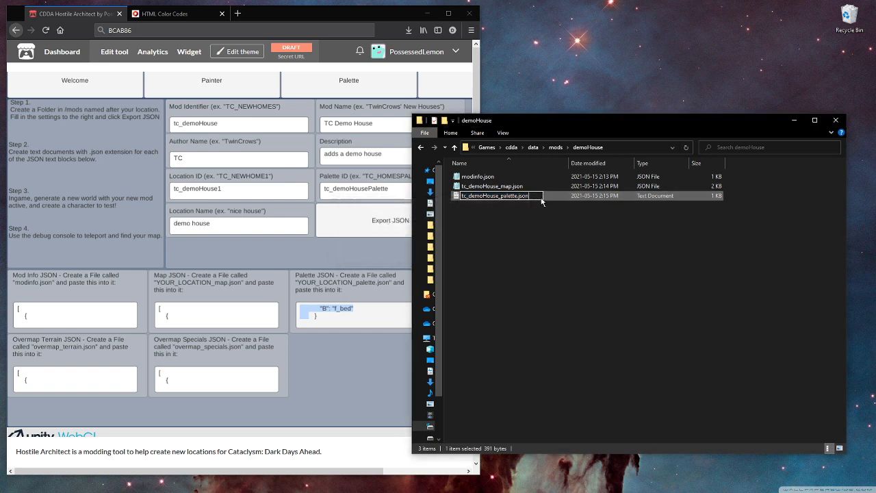
Step: Create a text document in the demoHouse folder and name it overmap_terrain.json, accepting the extension change
right_click(524, 266)
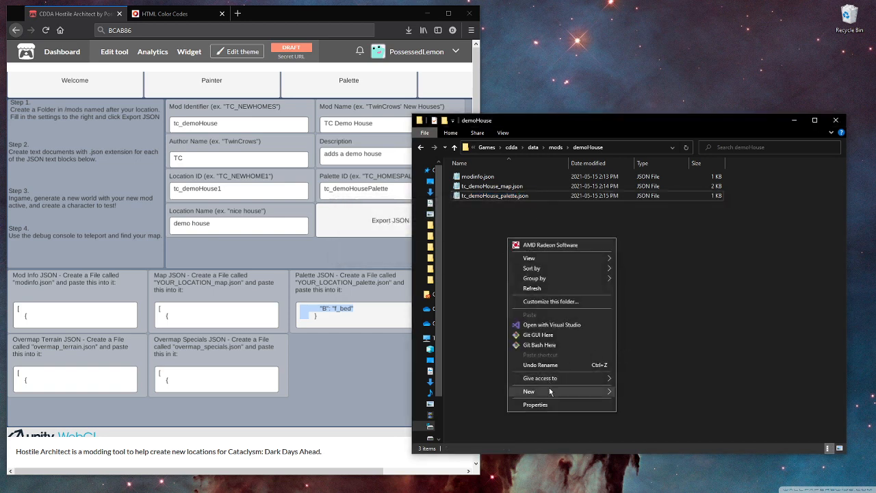
mouse_move(550, 392)
click(664, 383)
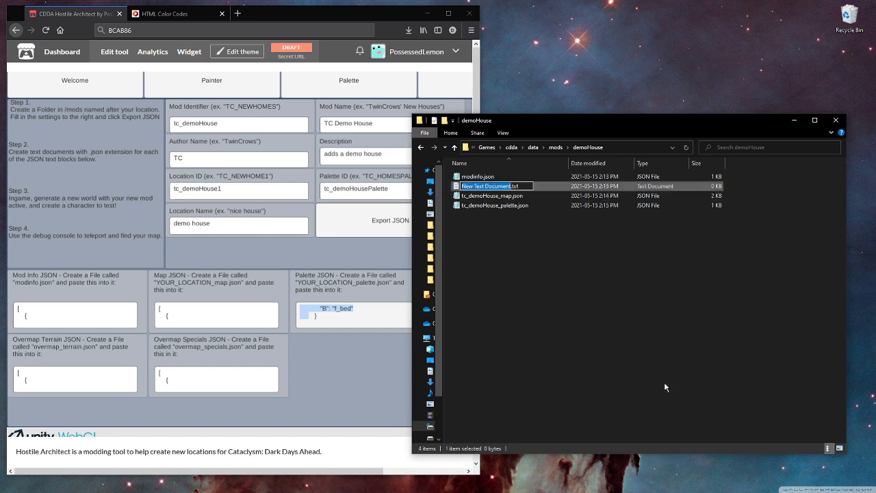
text(overmap_)
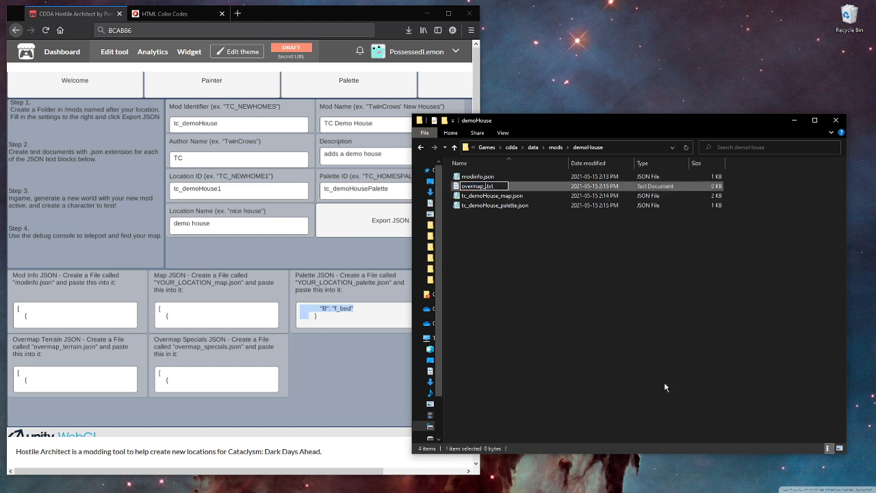
text(terrain)
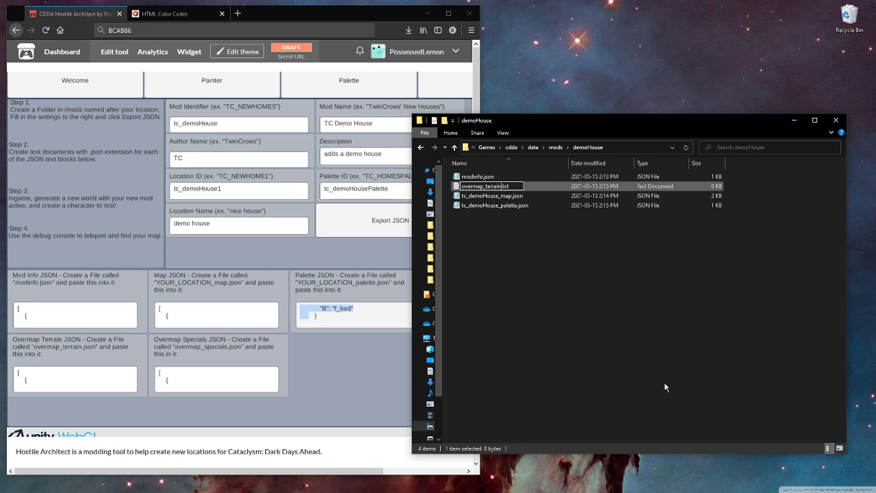
key(shift+End)
text(.json)
key(Return)
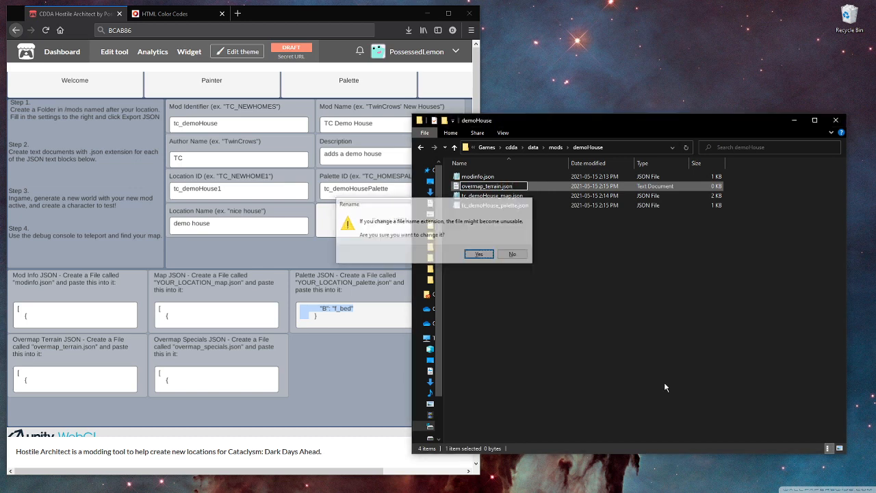
key(Return)
Step: Open overmap_terrain.json in Notepad, fill it with the Overmap Terrain JSON text, save it and close it
double_click(493, 187)
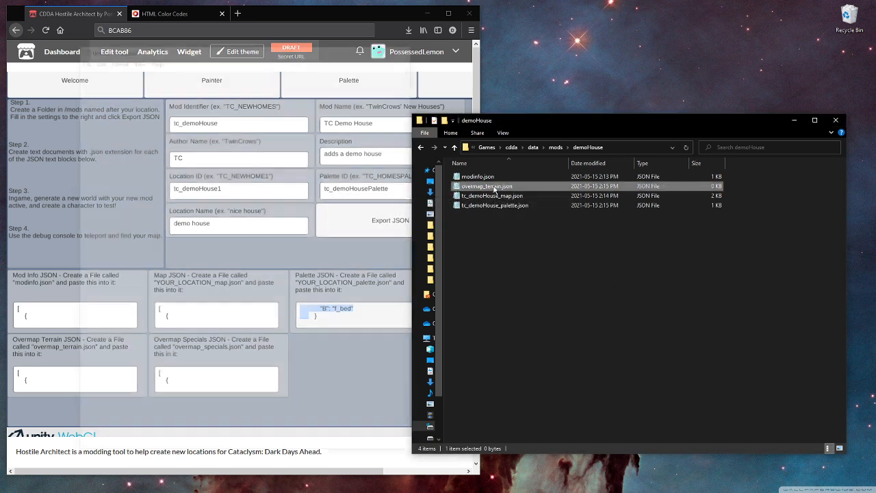
drag(213, 48, 639, 43)
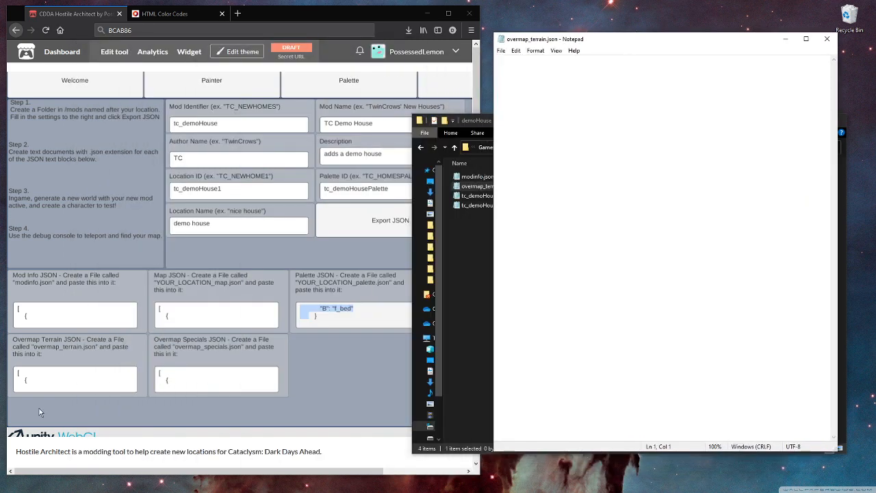
click(61, 387)
key(ctrl+c)
click(597, 254)
key(ctrl+v)
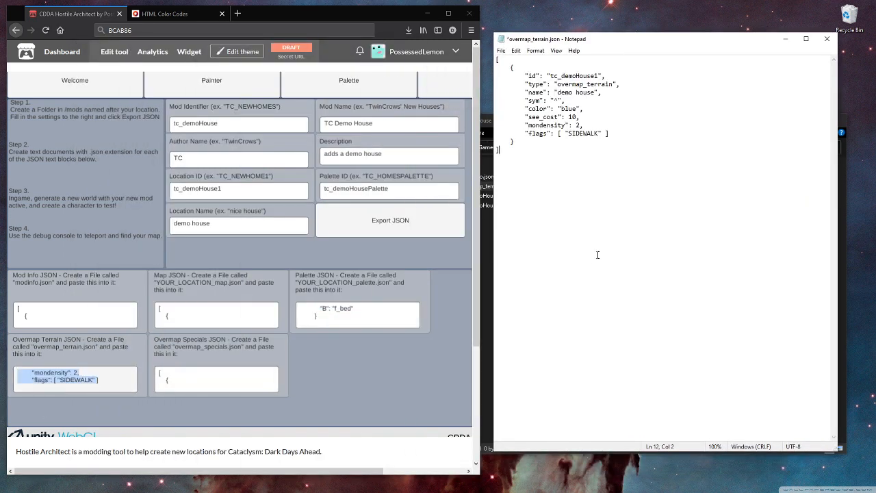
key(ctrl+s)
click(827, 39)
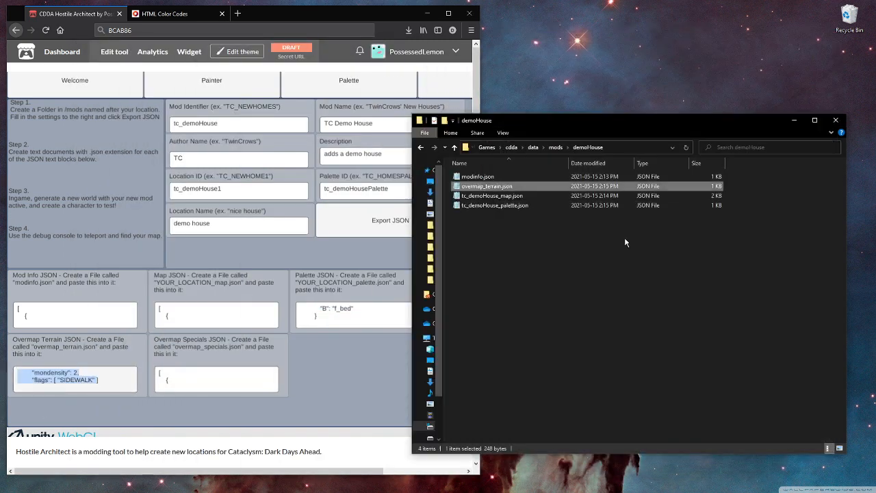
Step: Create a text document in the demoHouse folder and name it overmap_specials.json, accepting the extension change
right_click(625, 238)
mouse_move(658, 392)
click(765, 381)
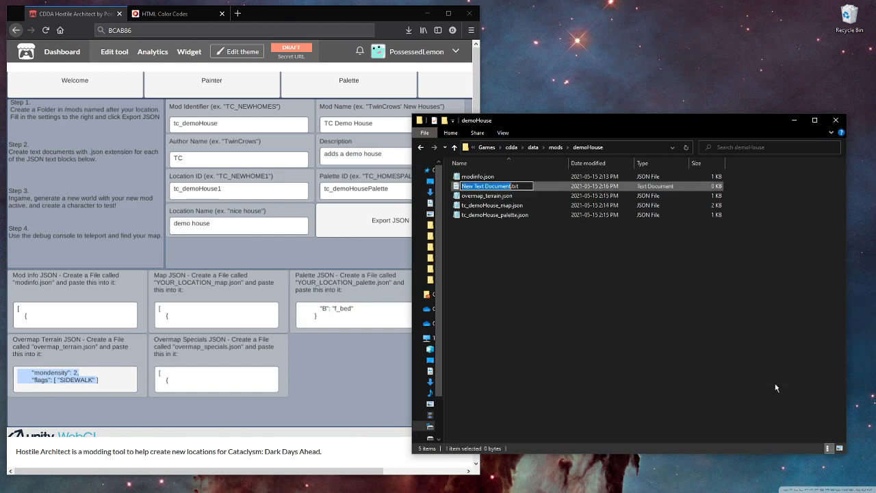
text(overmap_speci)
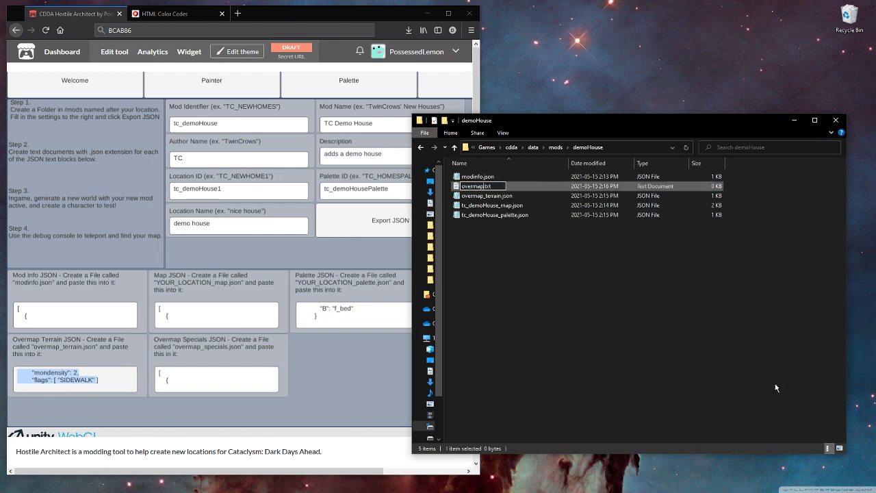
text(als)
key(Delete)
key(Delete)
key(Delete)
key(Delete)
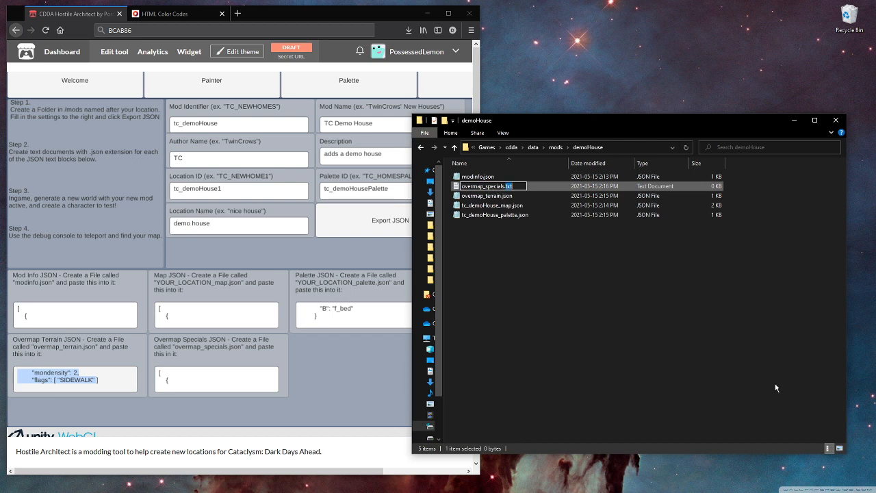
text(.json)
key(Return)
key(Return)
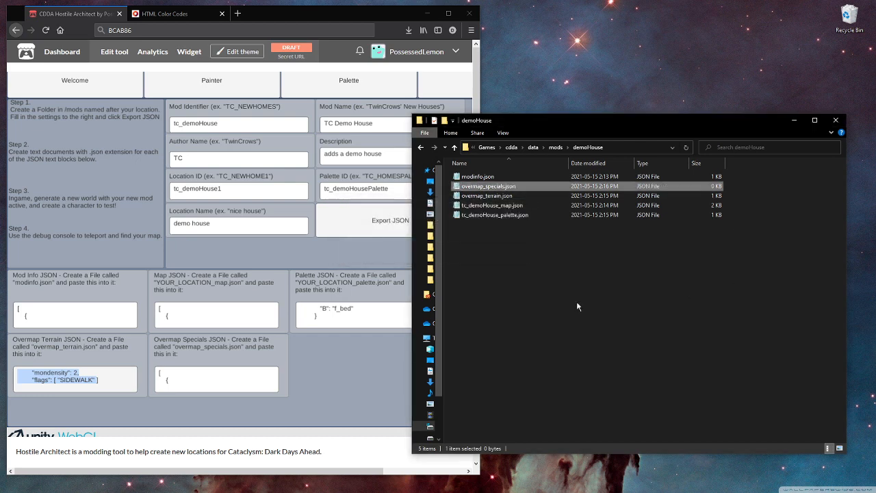
Step: Open overmap_specials.json in Notepad, fill it with the Overmap Specials JSON text and save it
double_click(489, 186)
click(240, 387)
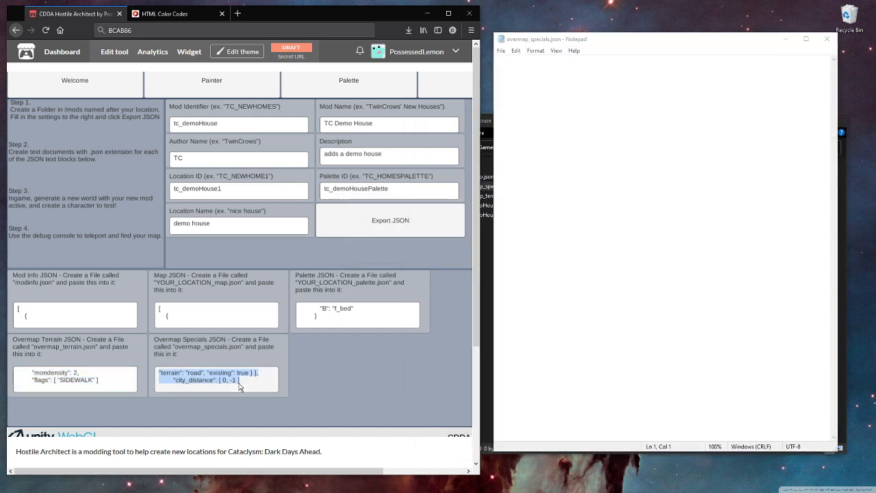
key(ctrl+c)
click(648, 245)
key(ctrl+v)
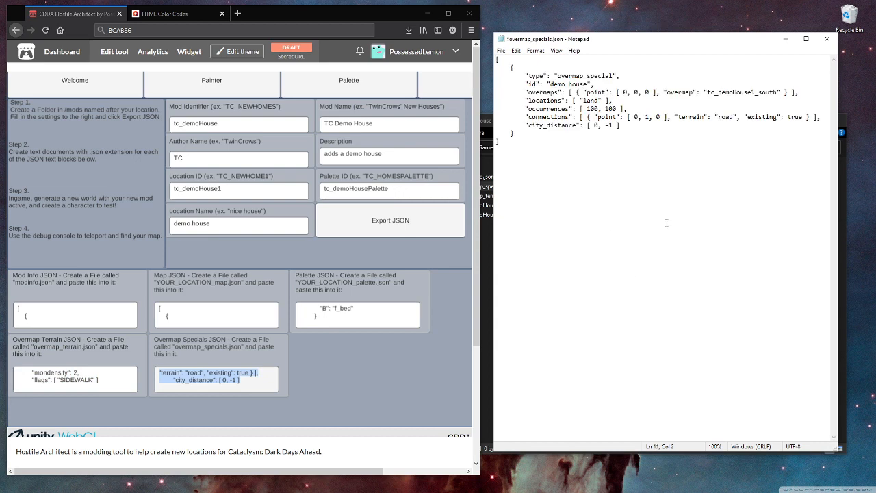
key(ctrl+s)
Step: Examine the id and overmaps entries of overmap_specials.json, including the point coordinates
drag(524, 84, 599, 82)
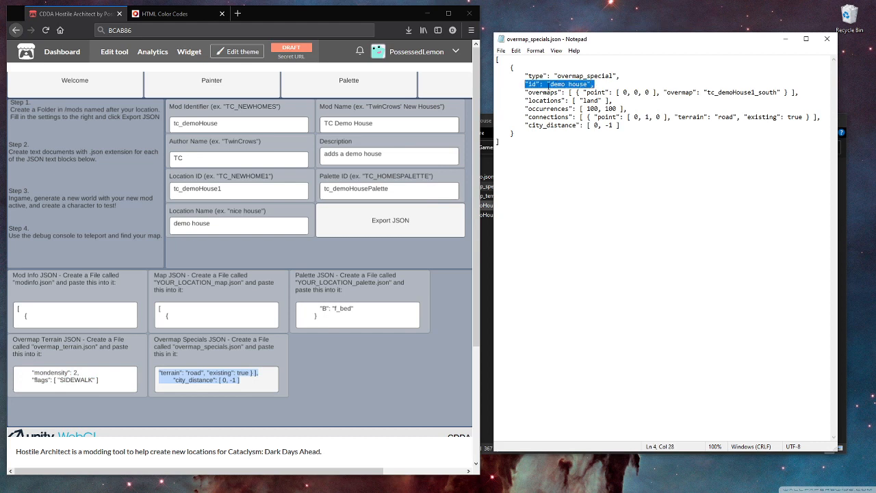
click(560, 141)
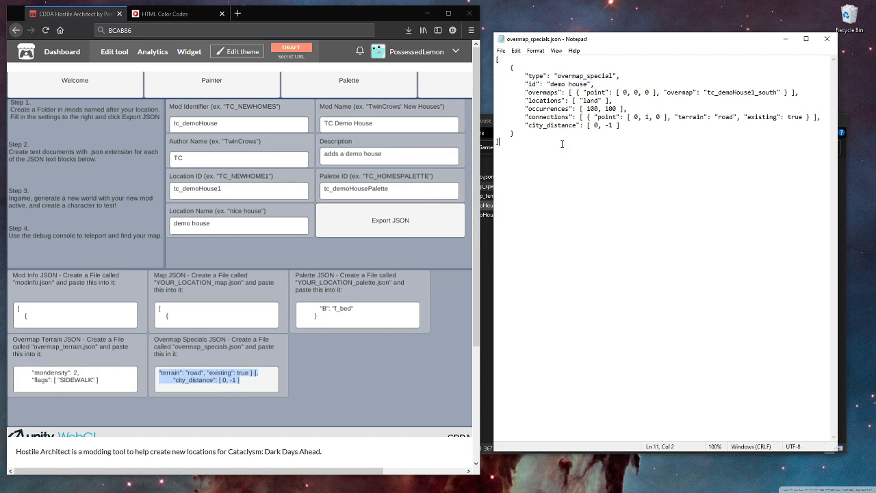
drag(598, 84, 525, 85)
drag(622, 76, 804, 92)
click(600, 91)
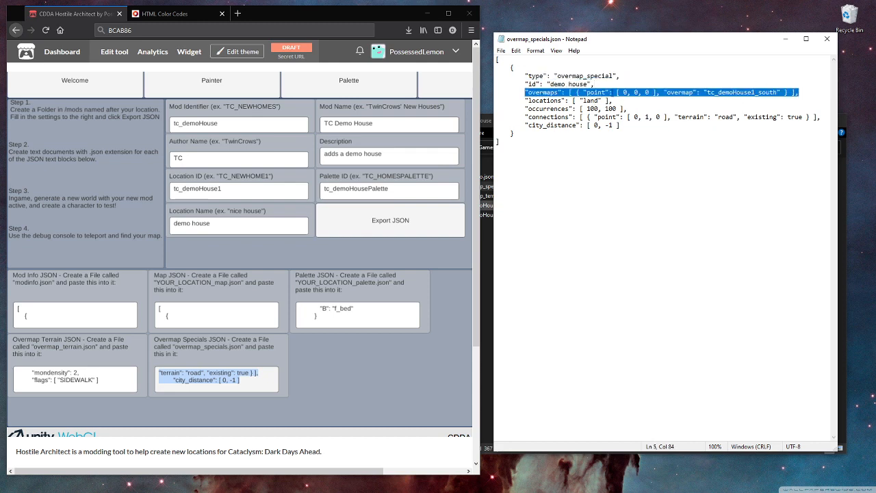
click(624, 92)
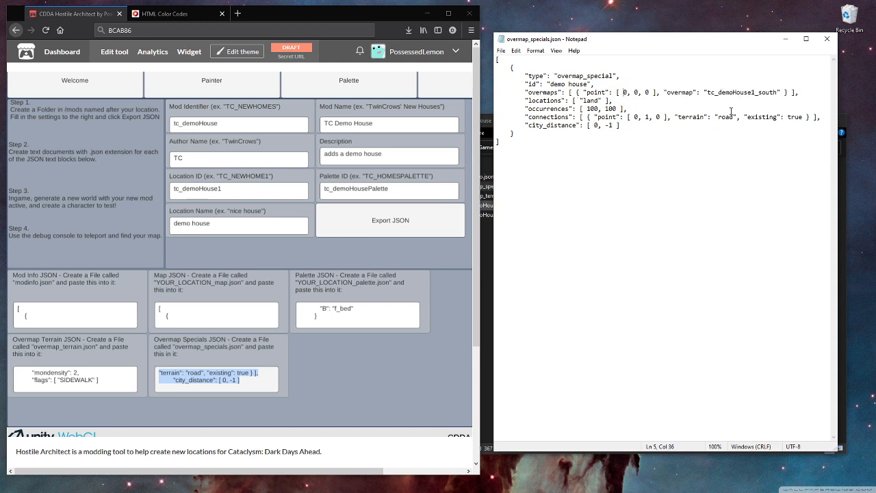
key(shift+Right)
key(shift+Right)
key(shift+Right)
key(shift+Right)
key(shift+Right)
key(shift+Right)
key(shift+Right)
key(Left)
drag(622, 94, 627, 93)
click(660, 93)
Step: Try lowering both occurrences values in overmap_specials.json, with the first one set to 0
mouse_move(606, 109)
mouse_down()
mouse_move(587, 109)
mouse_move(617, 110)
mouse_up()
click(616, 111)
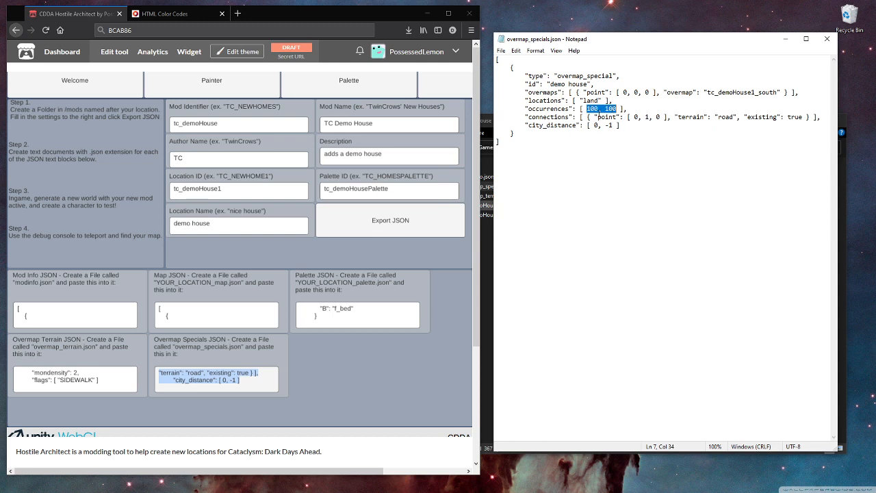
click(590, 108)
click(595, 108)
key(BackSpace)
key(BackSpace)
key(Right)
key(Right)
key(Right)
key(Right)
key(Right)
key(Right)
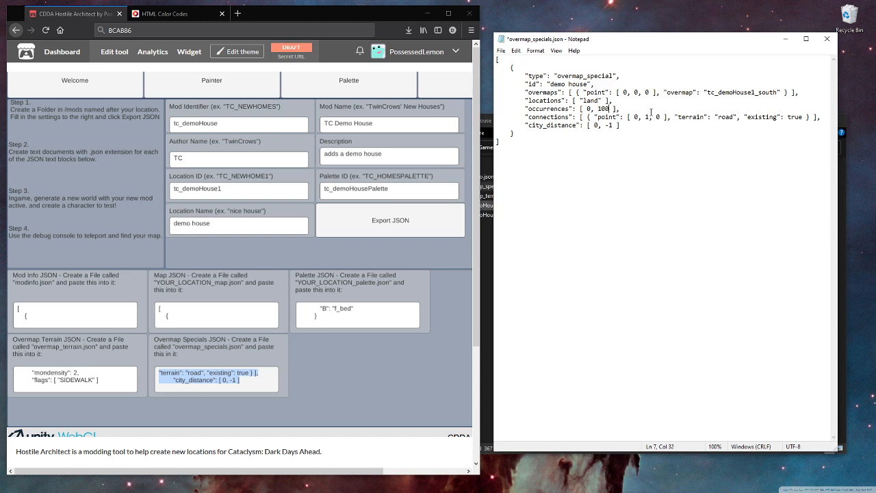
key(BackSpace)
Step: Undo the changes to the occurrences values and save overmap_specials.json
key(ctrl+End)
key(ctrl+z)
key(ctrl+z)
click(676, 163)
key(ctrl+s)
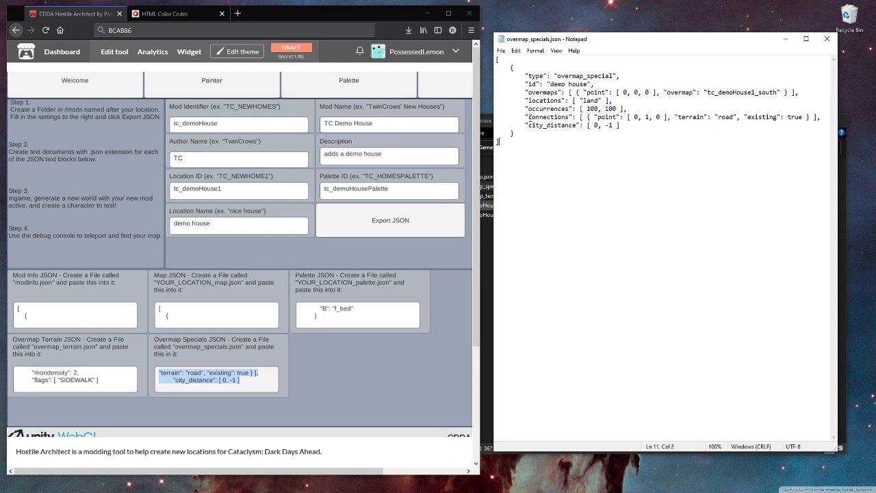
Step: Examine the connections entry of overmap_specials.json against the house layout and road direction in the Painter view
click(528, 116)
drag(821, 117, 526, 120)
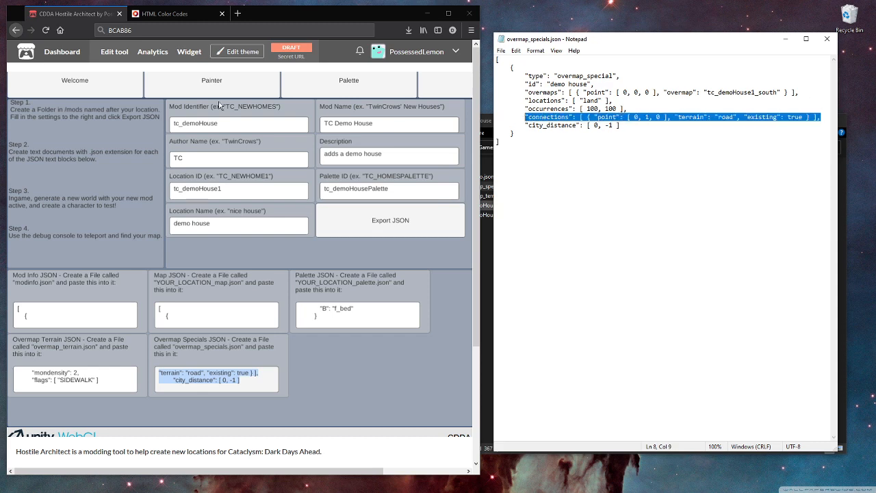
click(164, 83)
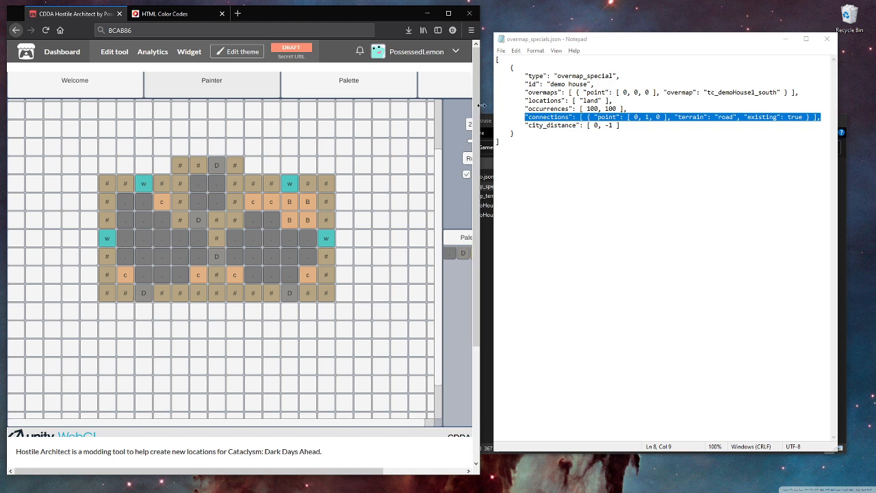
drag(480, 109, 622, 110)
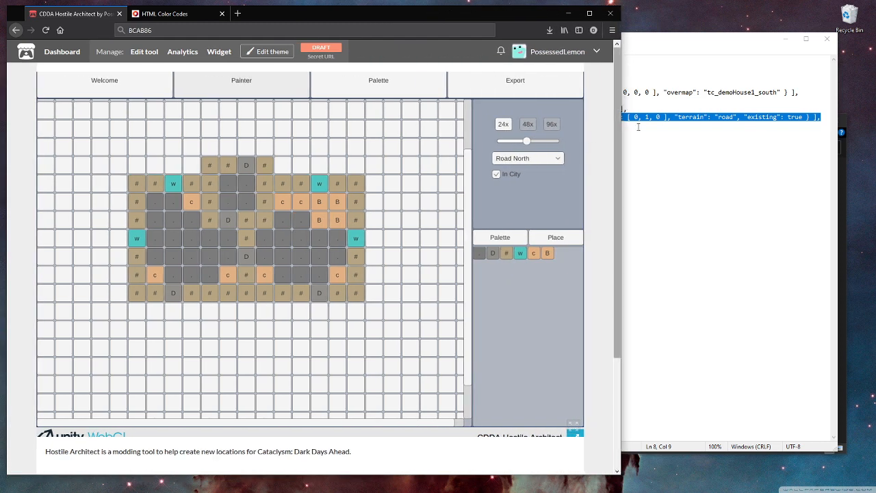
click(678, 114)
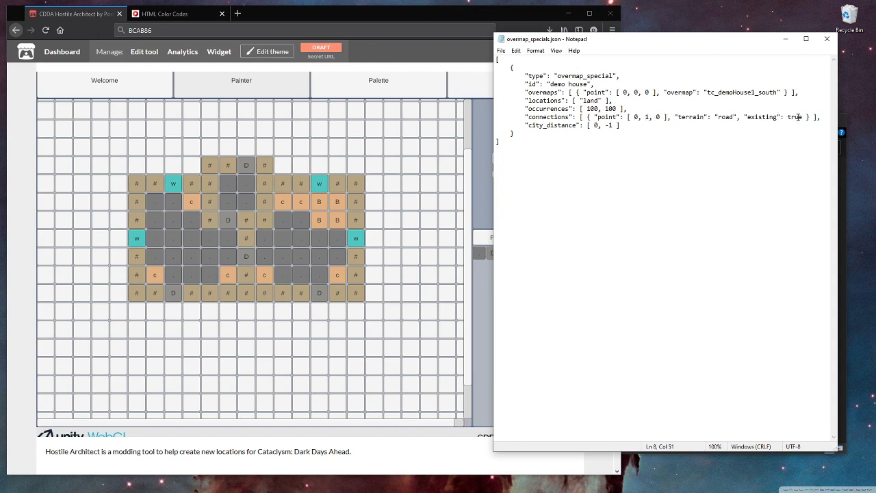
Step: Review the connections and city_distance entries of overmap_specials.json and close the file
drag(525, 117, 822, 118)
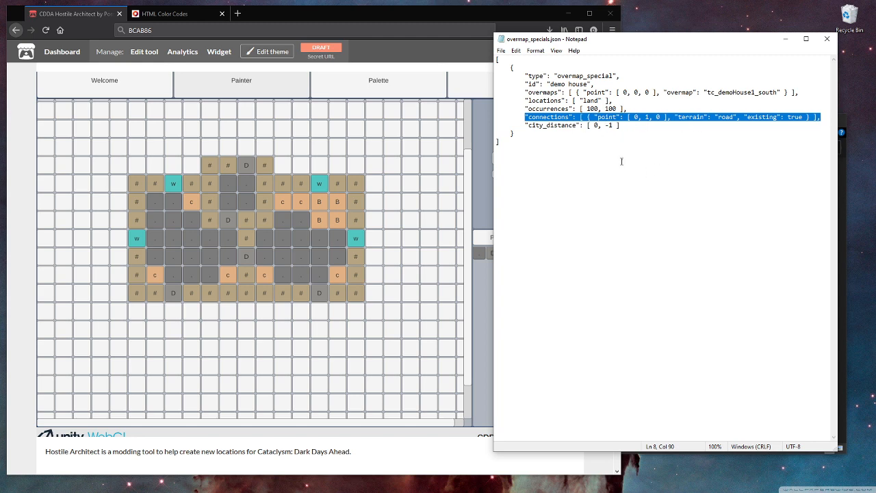
click(616, 136)
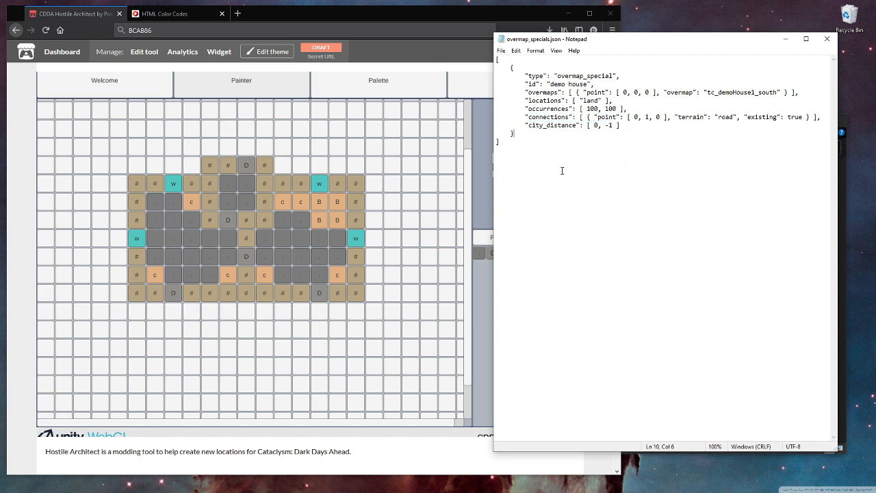
click(547, 125)
click(827, 38)
Step: Switch to the cdda game folder and launch cataclysm-tiles.exe
click(679, 254)
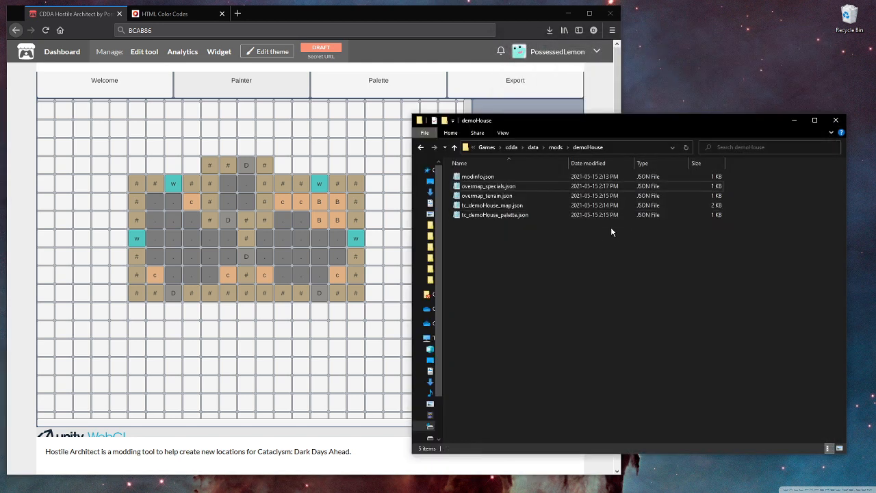
click(482, 75)
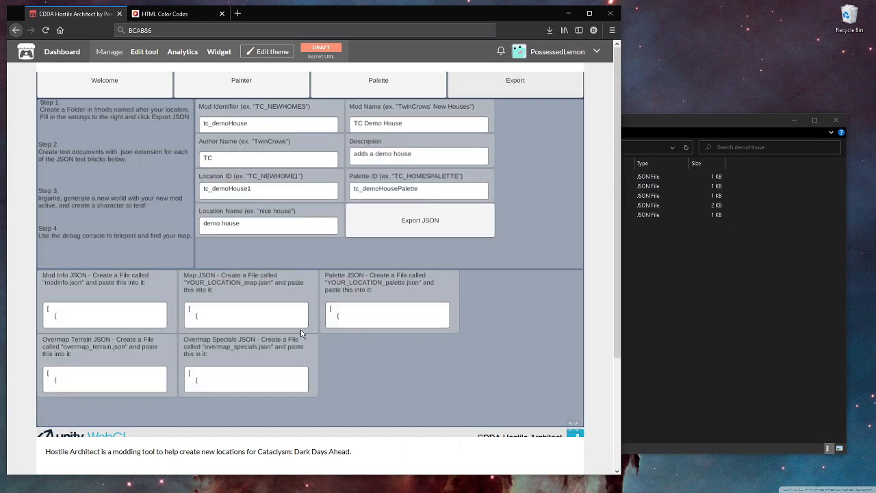
click(686, 329)
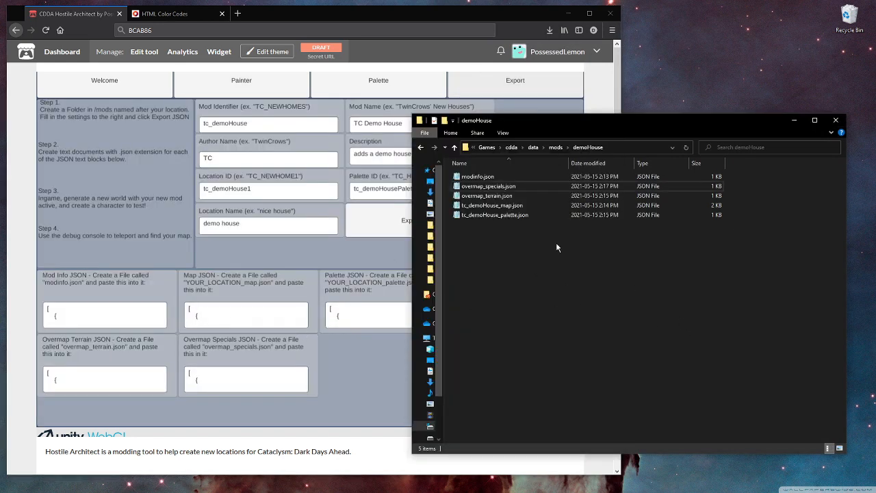
click(512, 147)
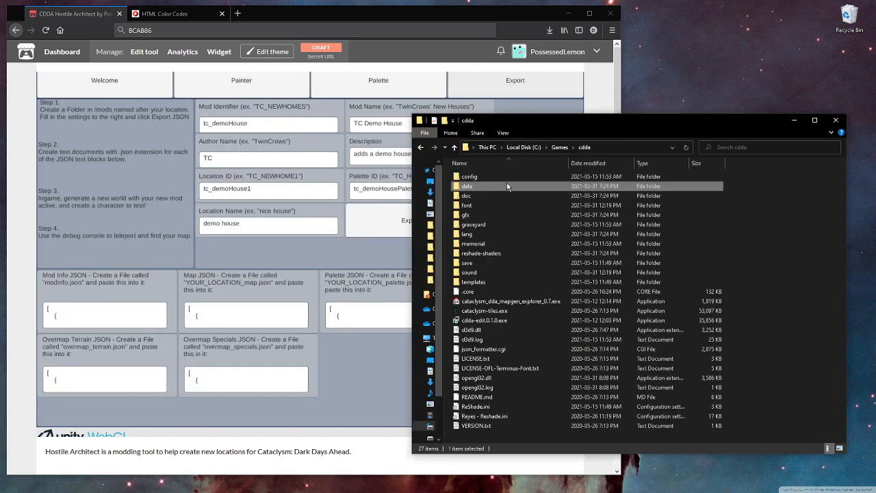
double_click(506, 313)
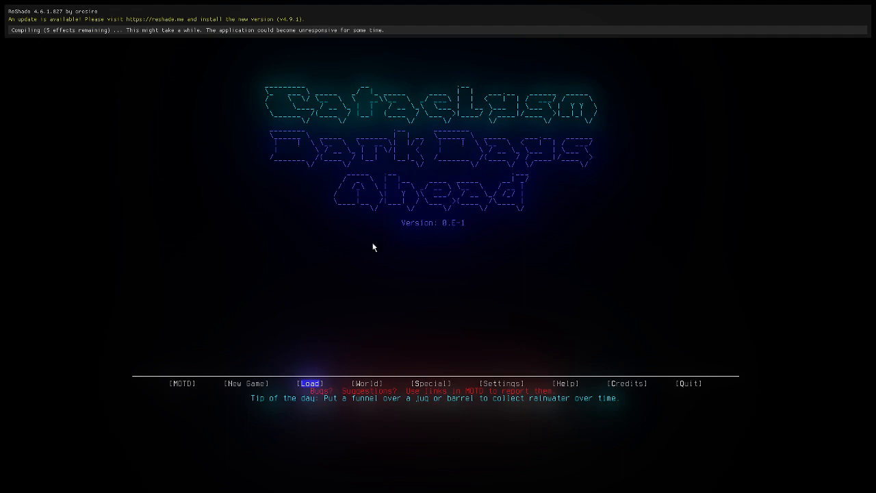
Step: Start creating a new world and add the TC Demo House mod to its load order
key(Right)
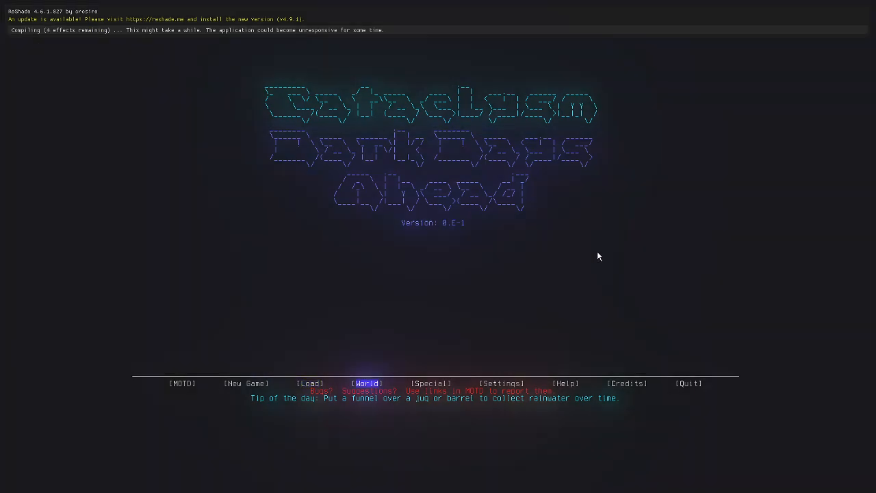
key(Return)
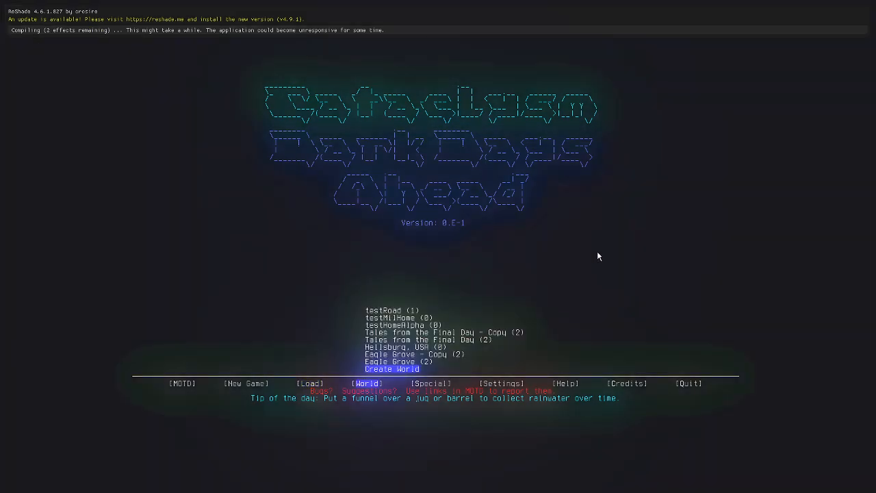
key(Return)
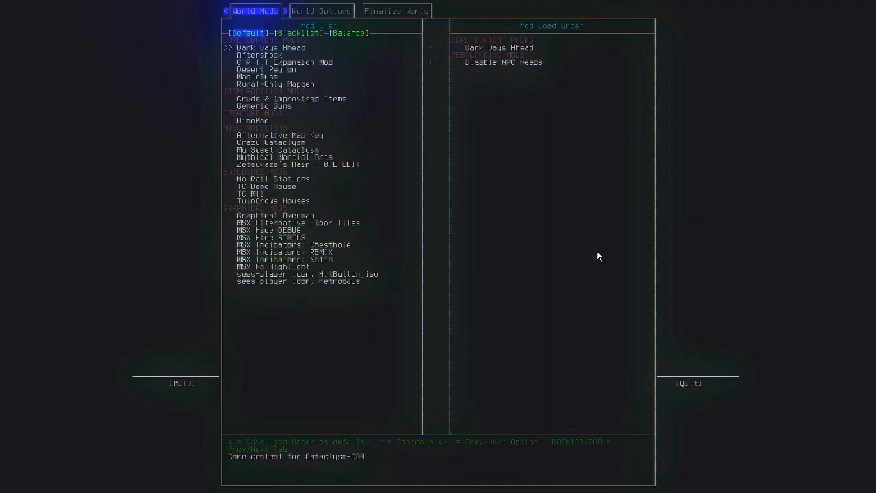
key(Down)
key(Down)
key(Down)
key(Down)
key(Down)
key(Down)
key(Down)
key(Down)
key(Down)
key(Down)
key(Down)
key(Down)
key(Down)
key(Down)
key(Down)
key(Down)
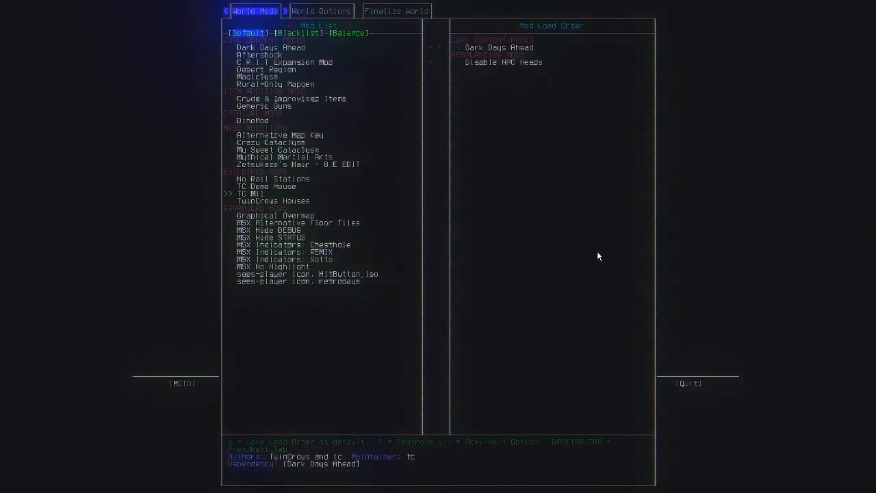
key(Up)
key(Return)
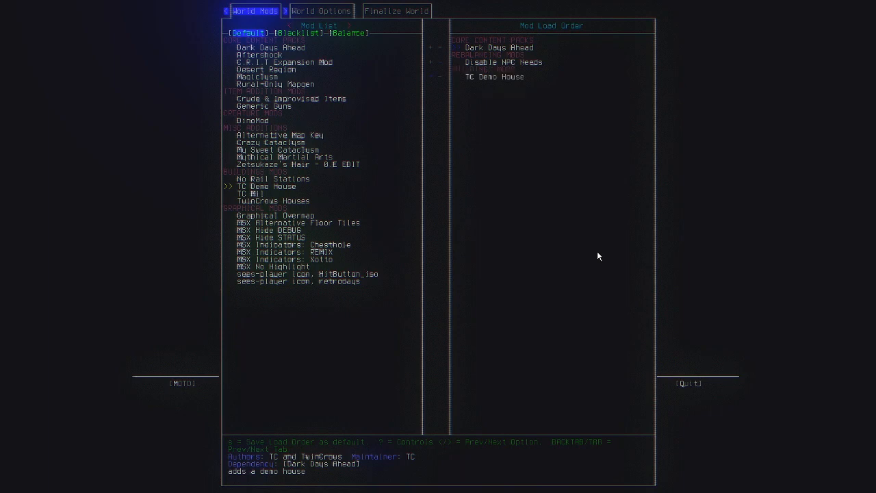
Step: Keep the world options as they are, name the world testDemoHouse and finalize it
key(Tab)
key(Tab)
key(BackSpace)
key(BackSpace)
key(BackSpace)
key(BackSpace)
key(BackSpace)
key(BackSpace)
key(BackSpace)
key(BackSpace)
key(BackSpace)
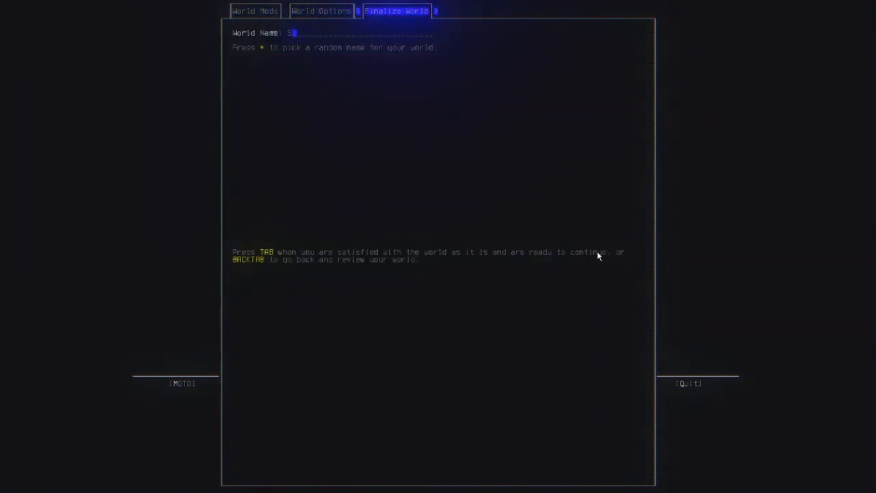
text(testDemoHouse)
key(Tab)
key(shift+y)
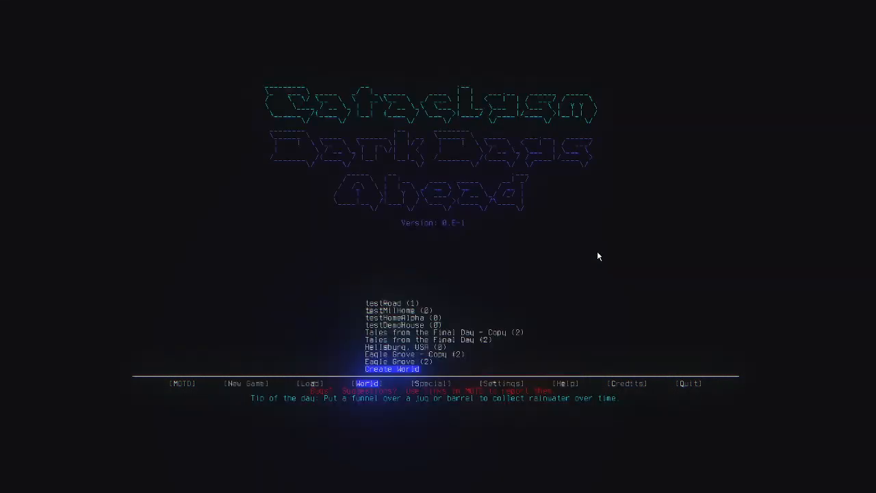
key(Down)
key(Down)
key(Down)
key(Down)
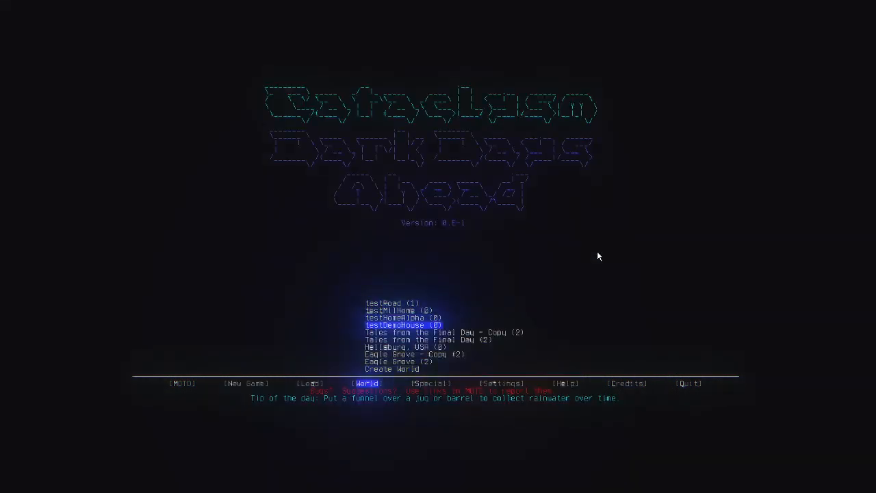
key(Escape)
Step: Start a new game with a random character in the testDemoHouse world
key(Left)
key(Left)
key(Return)
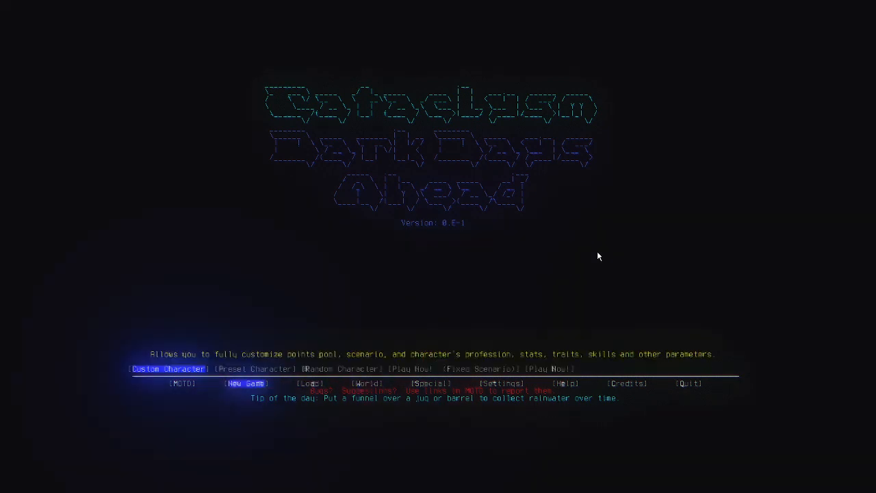
key(Right)
key(Right)
key(Return)
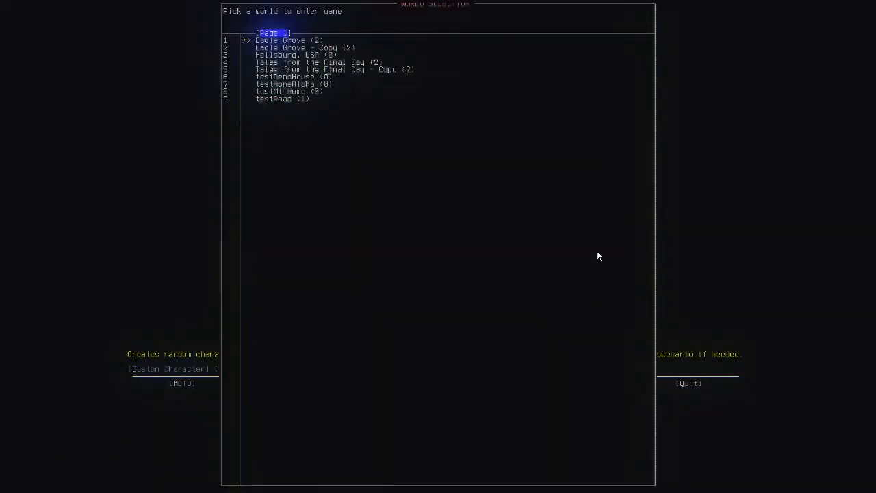
key(Up)
key(Up)
key(Up)
key(Up)
key(Return)
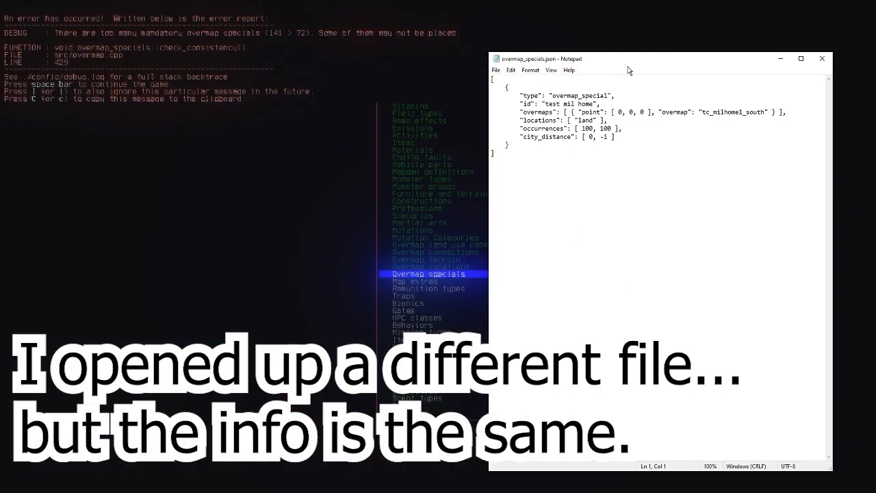
Step: Examine the occurrences values in overmap_specials.json beside the game's error report, and put the file out of the way
drag(628, 63, 486, 65)
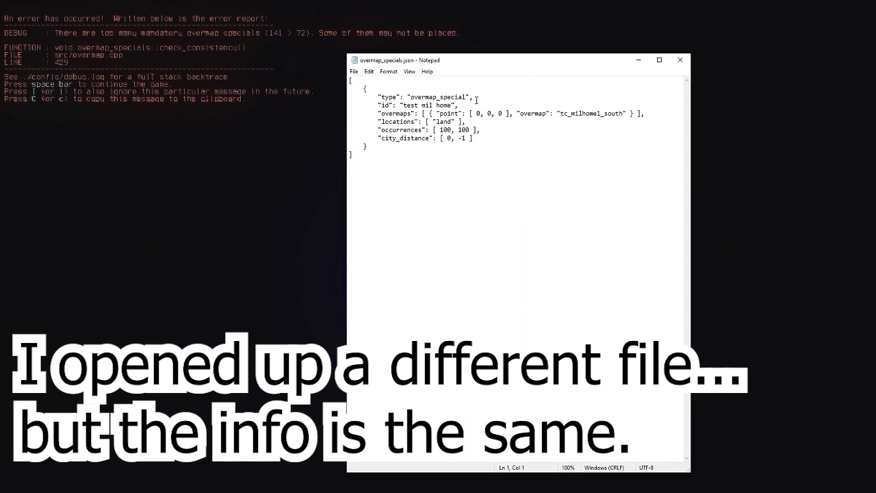
drag(486, 130, 432, 130)
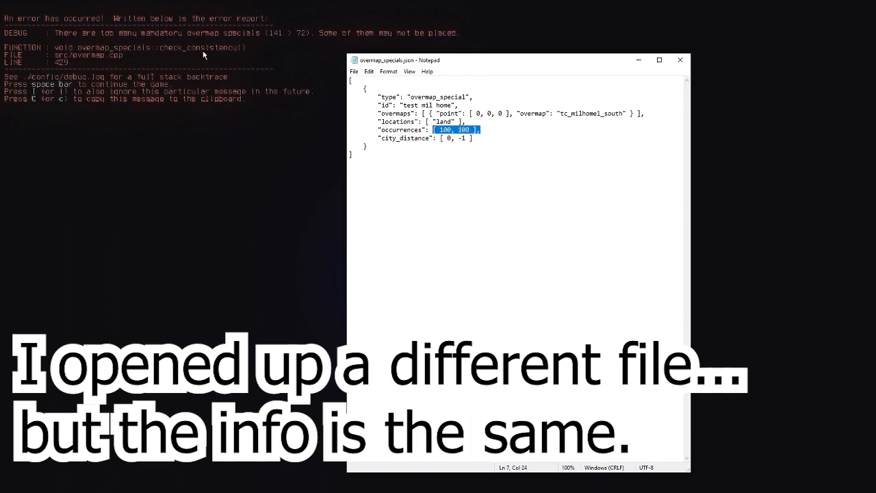
double_click(446, 129)
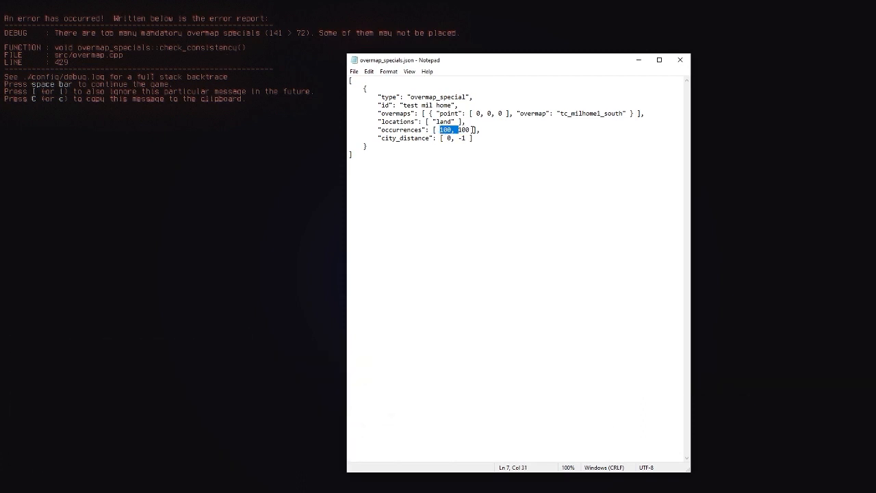
drag(472, 130, 441, 129)
click(639, 63)
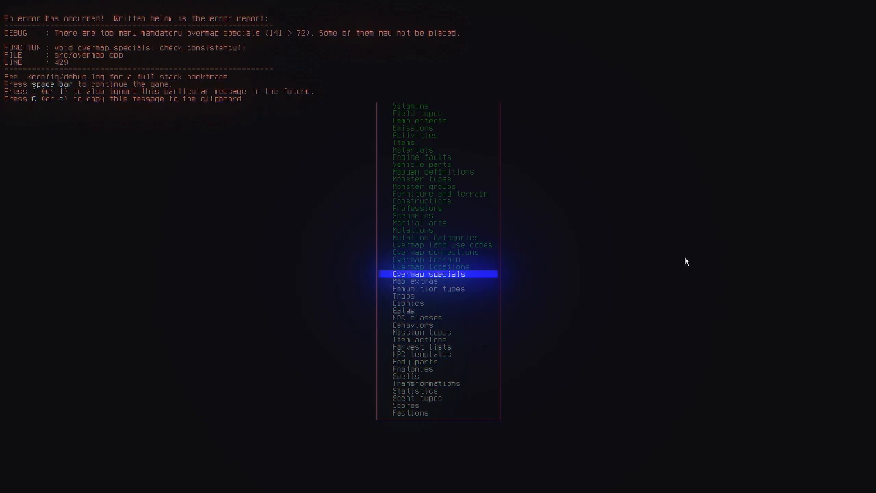
Step: Continue past the overmap specials error and set the character's scenario to Surrounded
key(space)
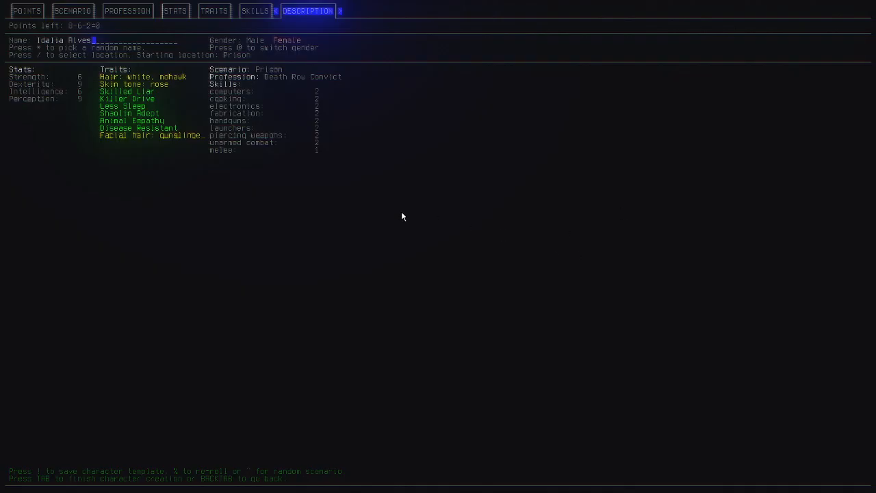
key(shift+Tab)
key(shift+Tab)
key(shift+Tab)
key(shift+Tab)
key(shift+Tab)
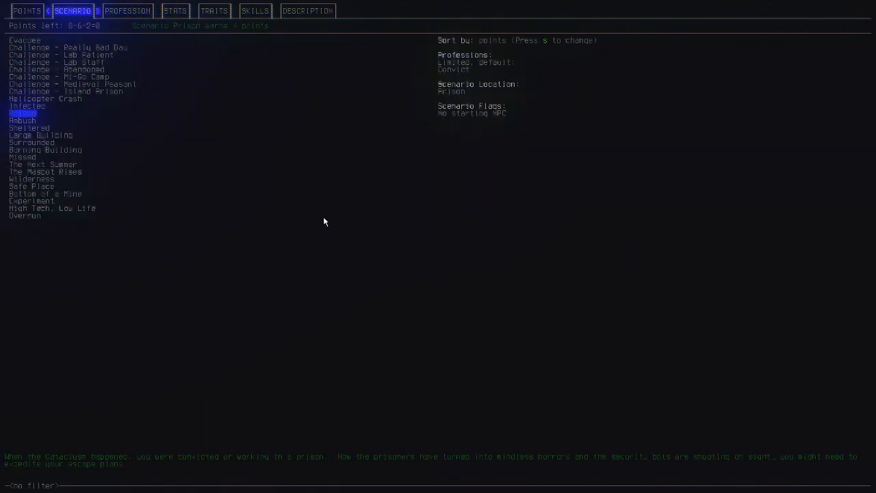
key(Down)
key(Down)
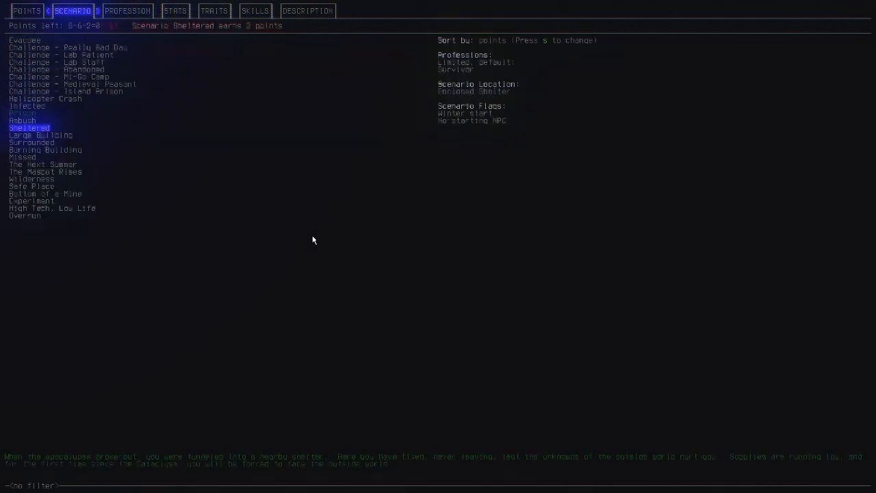
key(Down)
key(Down)
key(Down)
key(Up)
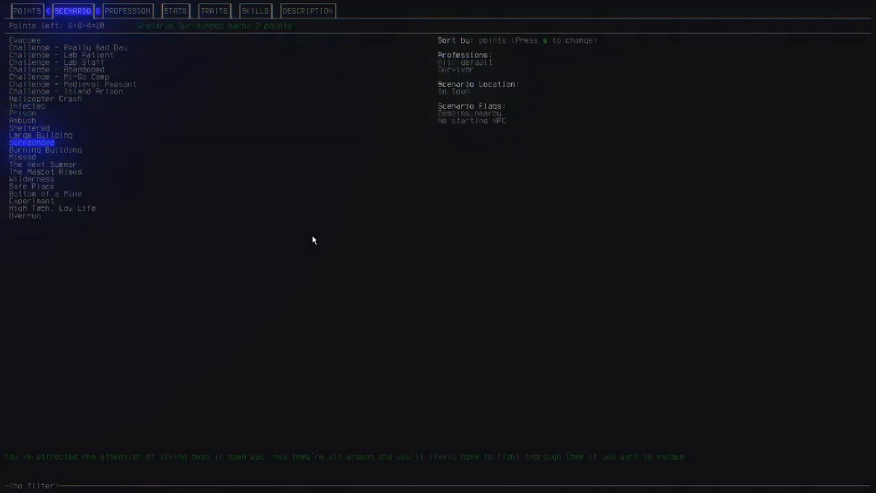
Step: Finish character creation with the remaining settings unchanged, discard the unspent points and enter the world
key(Tab)
key(Tab)
key(Tab)
key(Tab)
key(Tab)
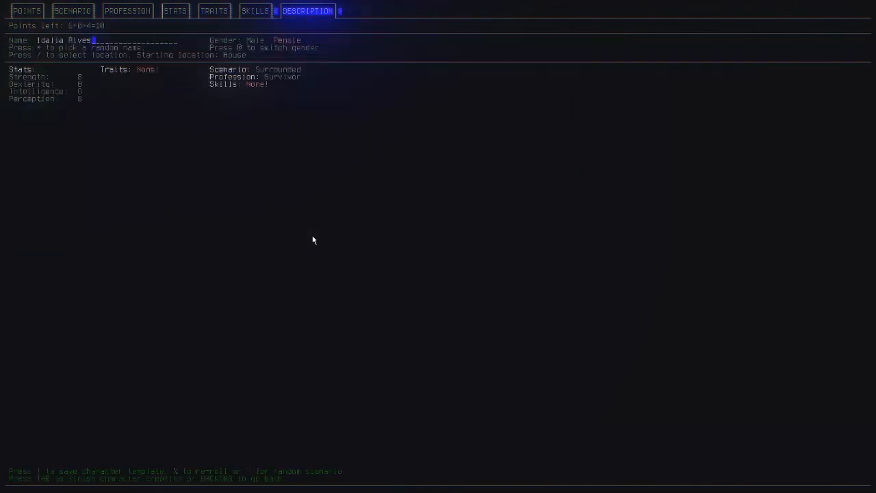
key(Tab)
key(Left)
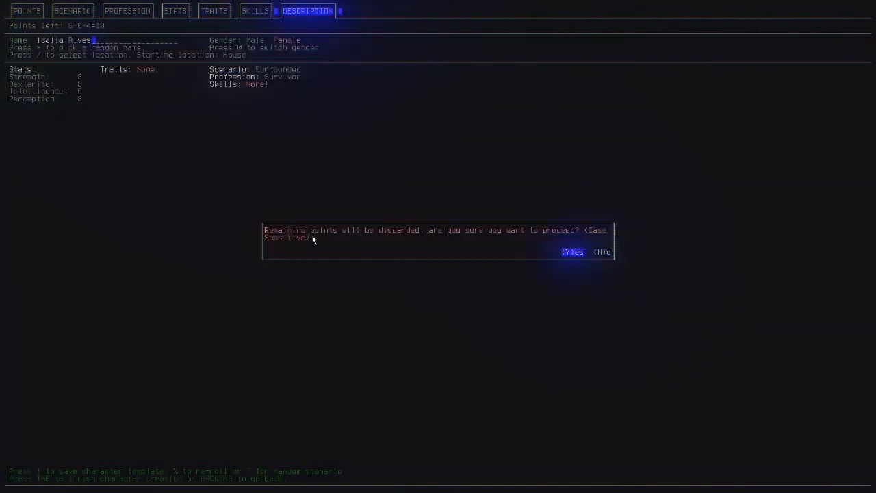
key(Return)
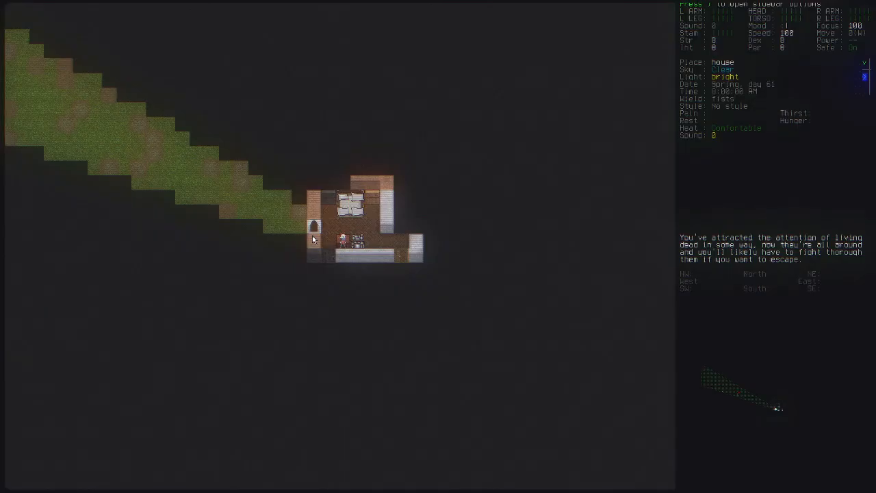
Step: Examine the overmap tiles around the starting house and return to the local view
key(m)
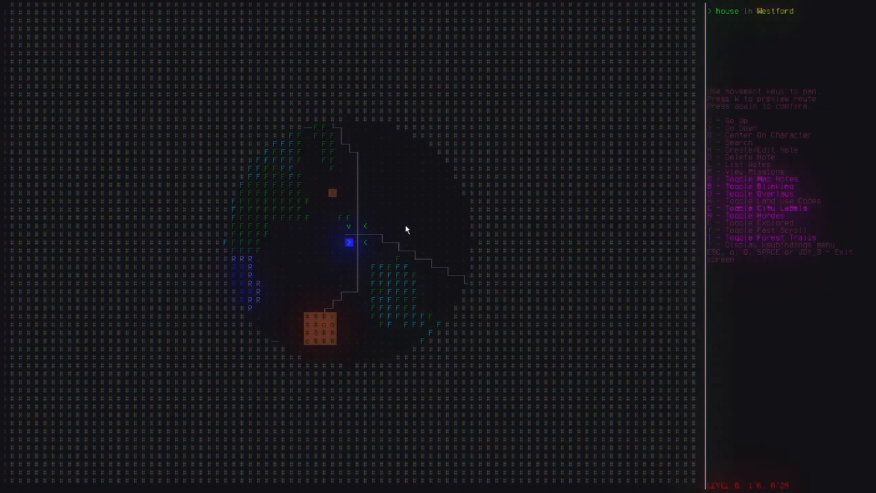
key(Up)
key(Up)
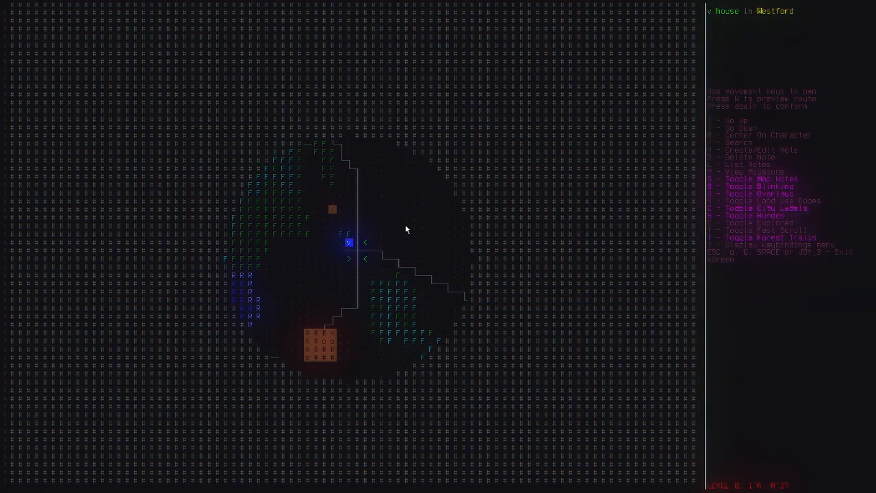
key(Up)
key(Up)
key(Down)
key(Down)
key(Escape)
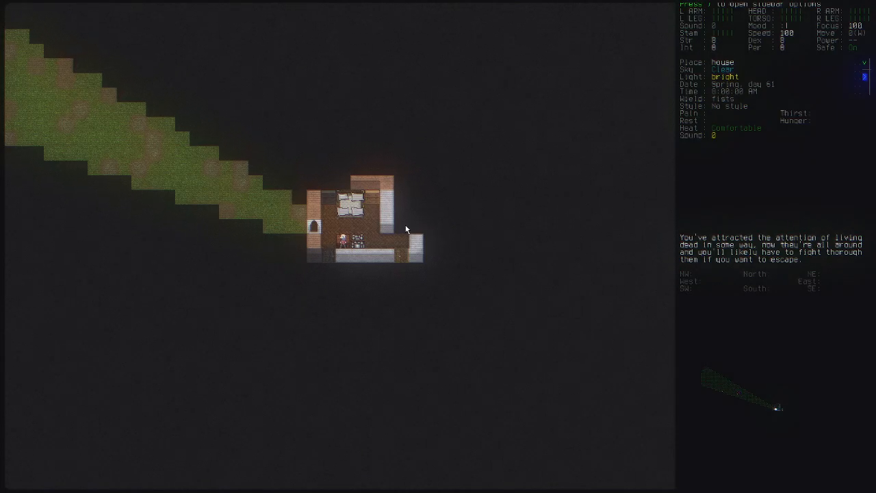
Step: Search the keybindings for "debug" and open the debug menu
key(question)
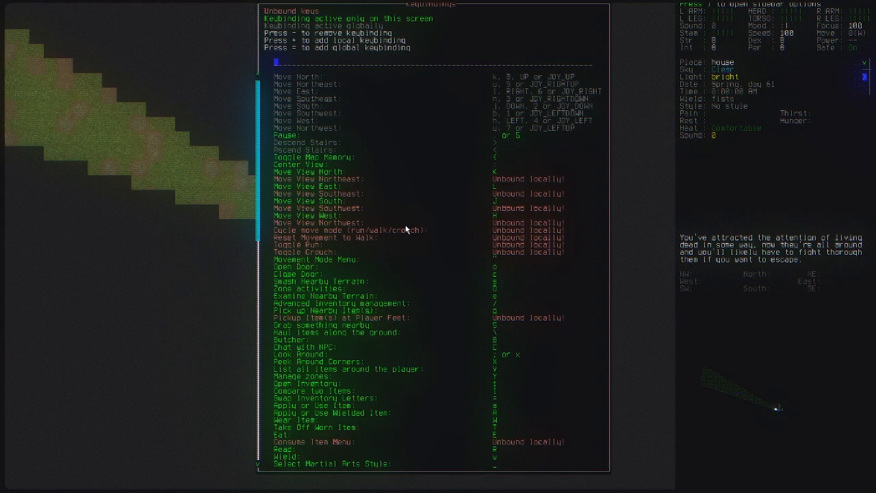
text(debug)
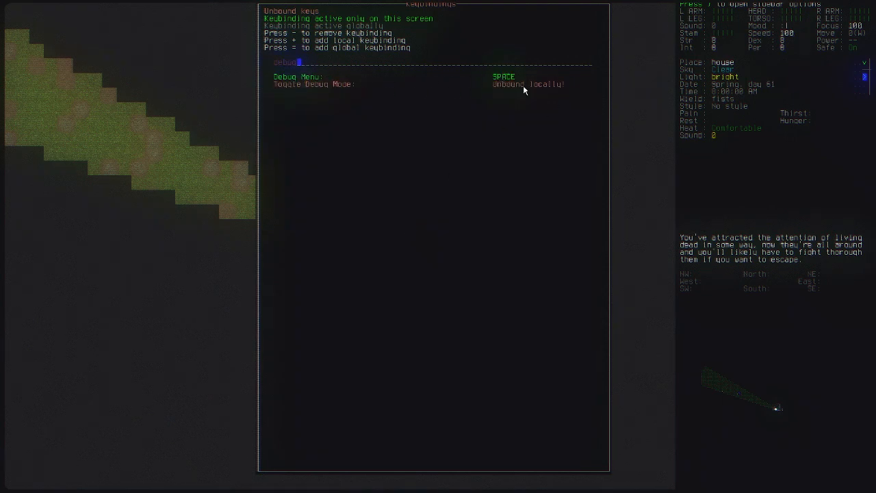
key(Escape)
key(space)
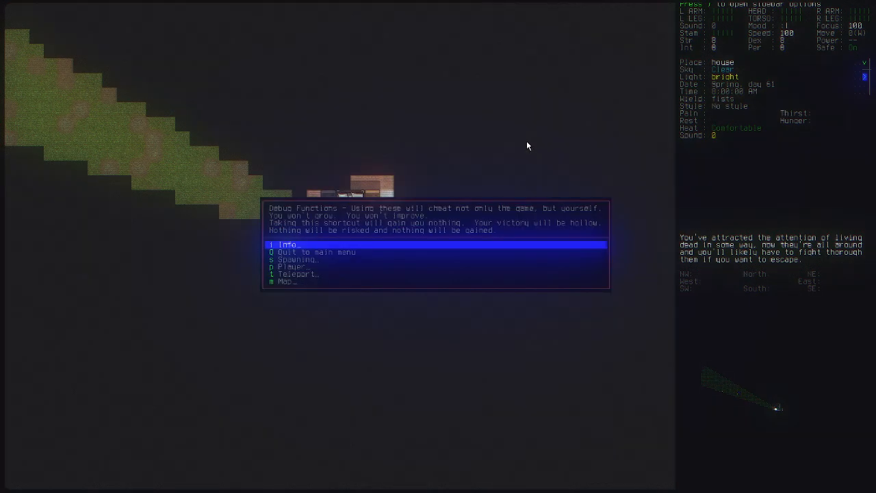
Step: Teleport the character to the adjacent overmap to the east with the debug functions and check the map there
key(Down)
key(Down)
key(Down)
key(Down)
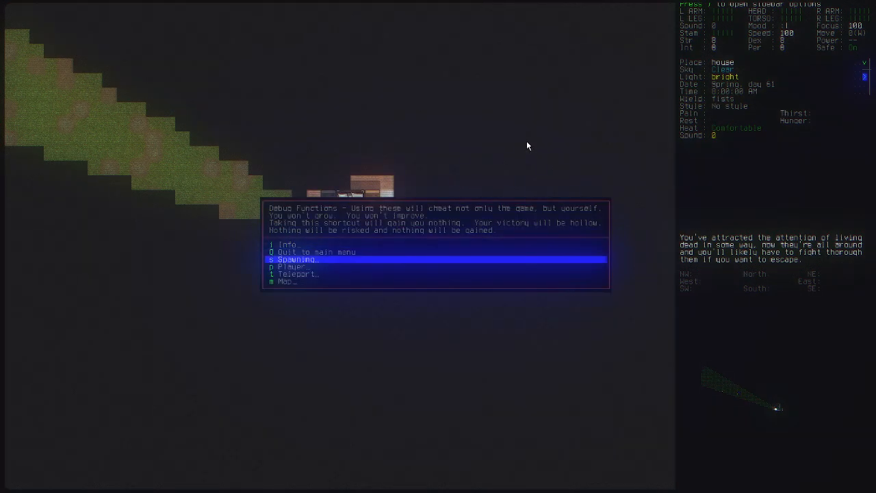
key(Up)
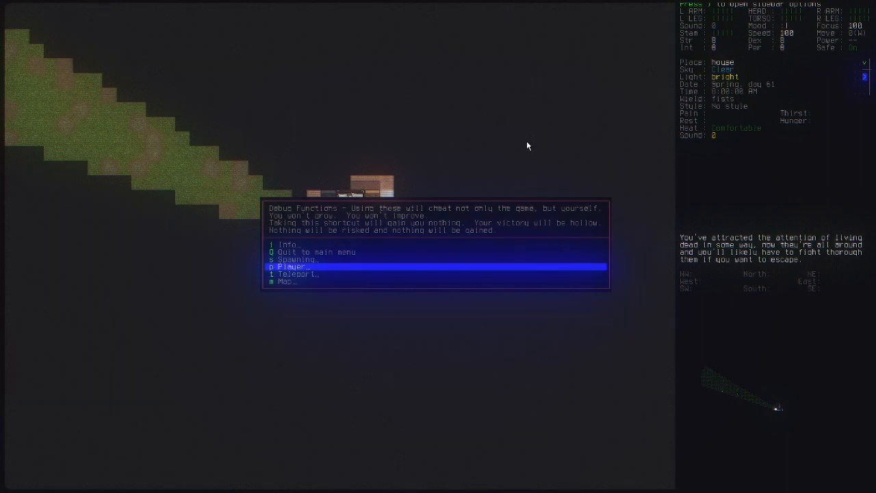
key(Down)
key(Return)
key(Down)
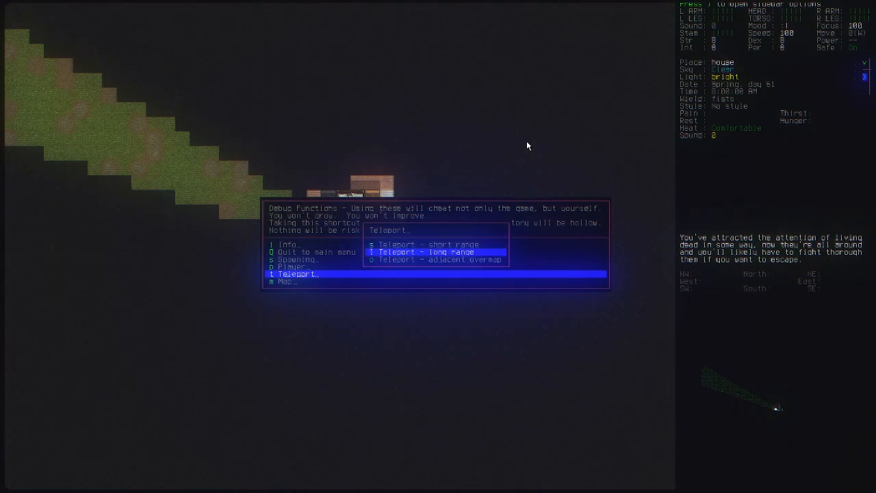
key(Down)
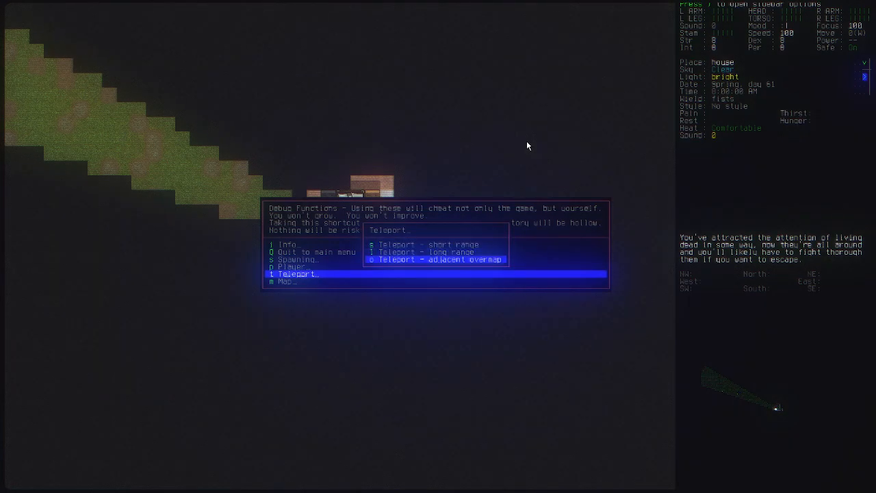
key(Return)
key(Right)
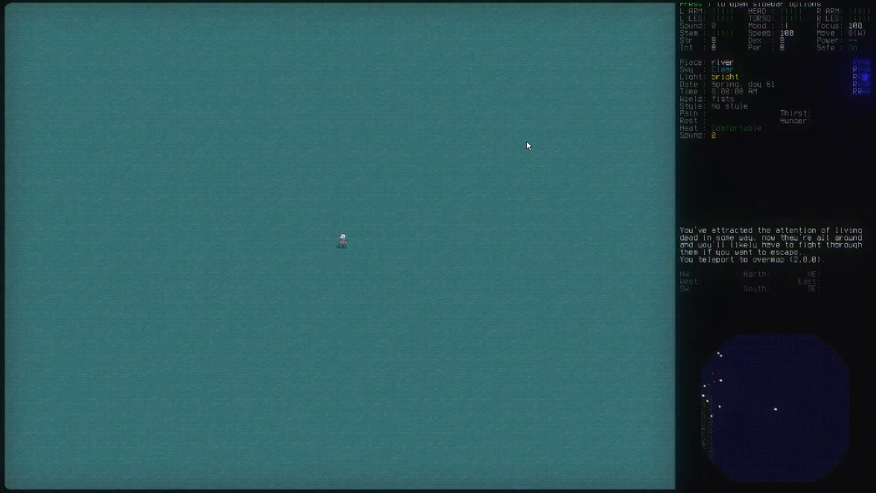
key(m)
key(Escape)
Step: Teleport to the adjacent overmap to the north and check the map around the arrival point
key(grave)
key(Down)
key(Down)
key(Down)
key(Down)
key(Return)
key(Down)
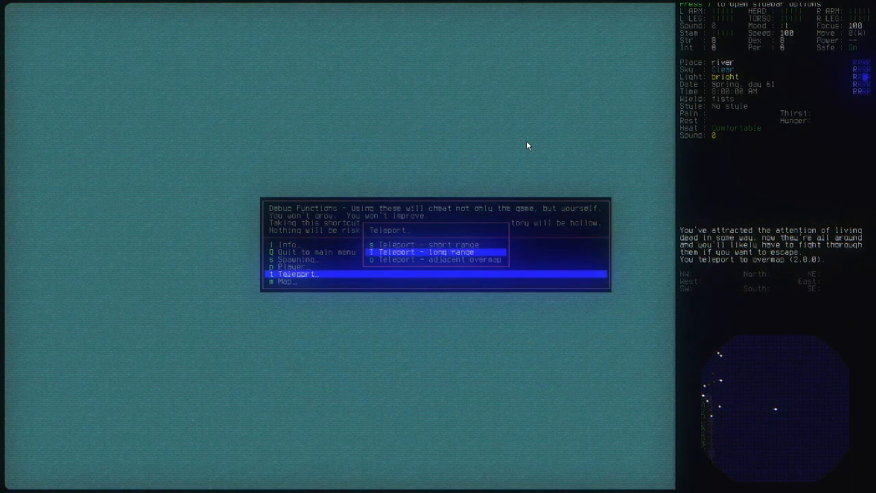
key(Return)
key(Up)
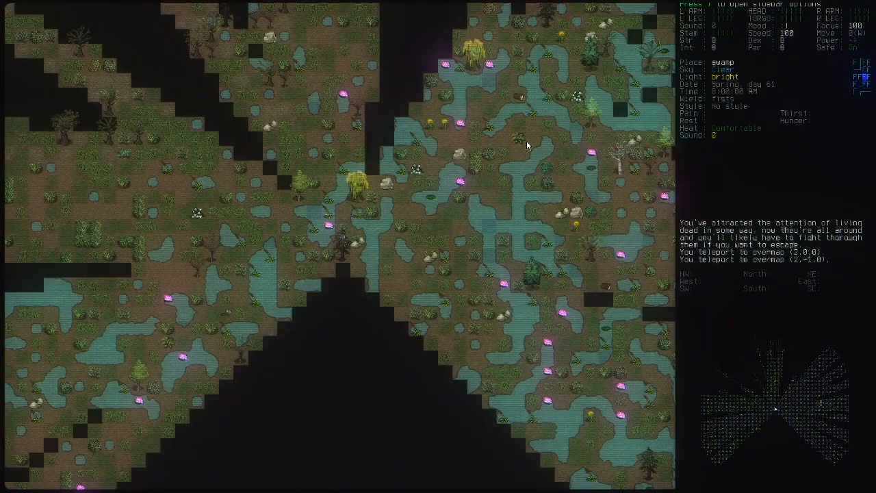
key(m)
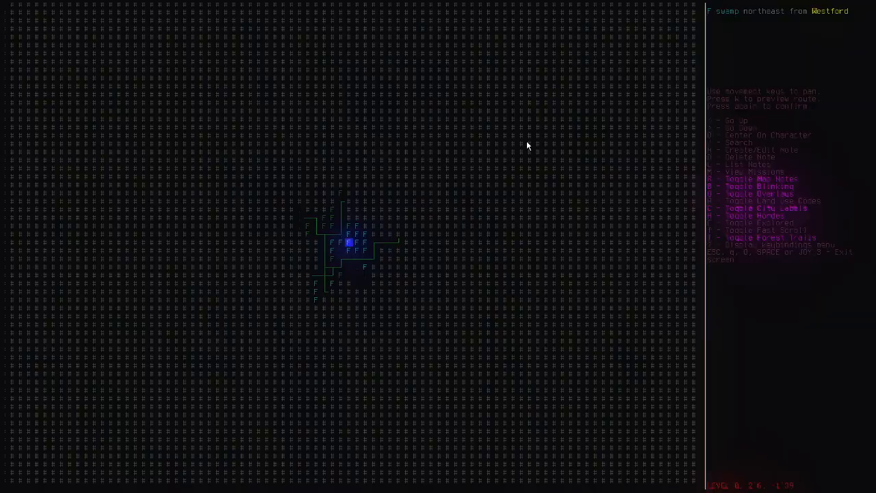
key(Escape)
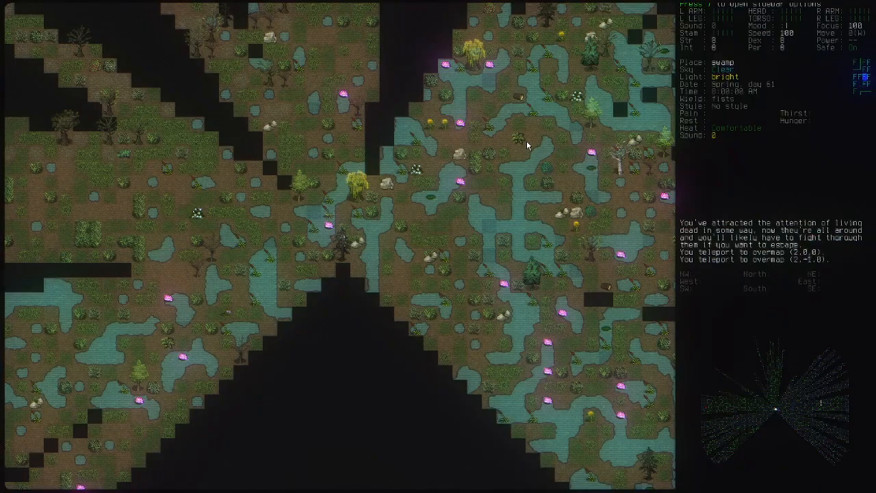
Step: Spawn one pair of binoculars through the debug item wish list and wear it
key(grave)
key(Down)
key(Down)
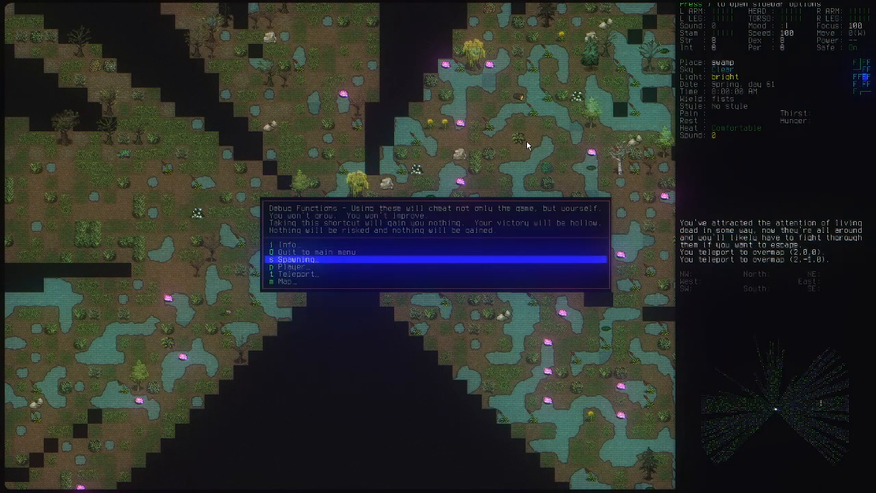
key(Return)
key(Return)
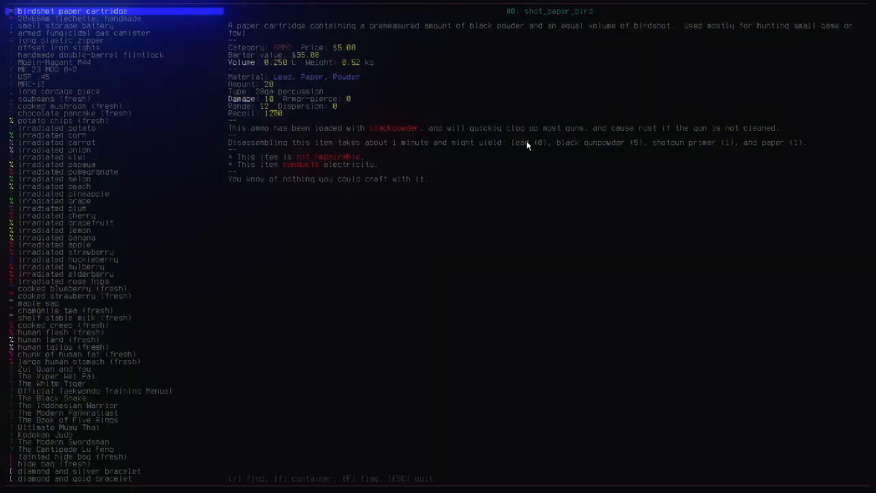
key(slash)
text(bino)
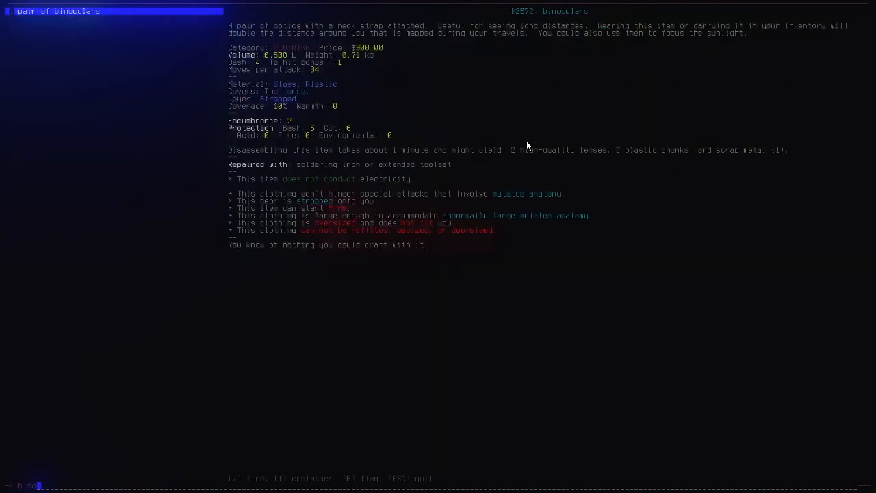
key(Return)
key(Return)
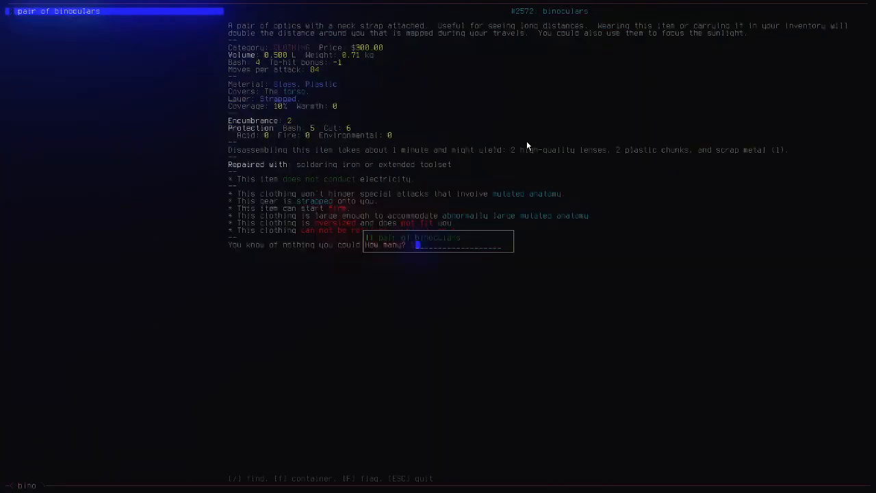
key(Return)
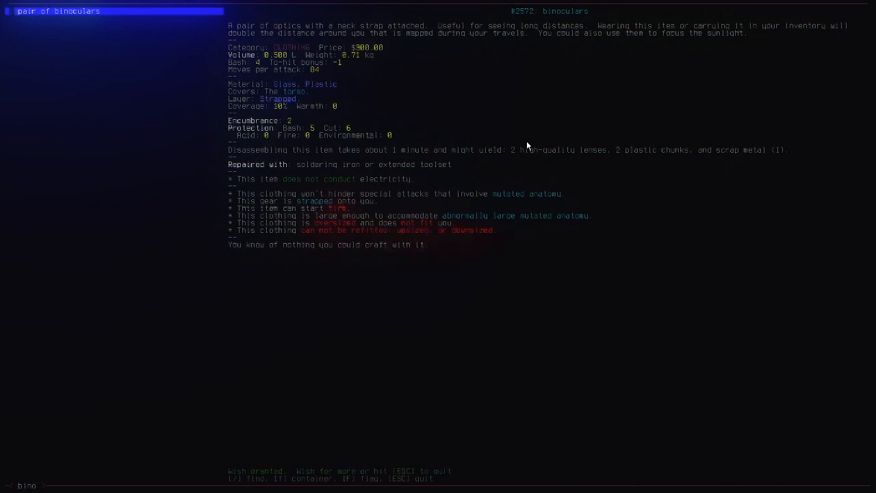
key(Escape)
key(W)
key(Return)
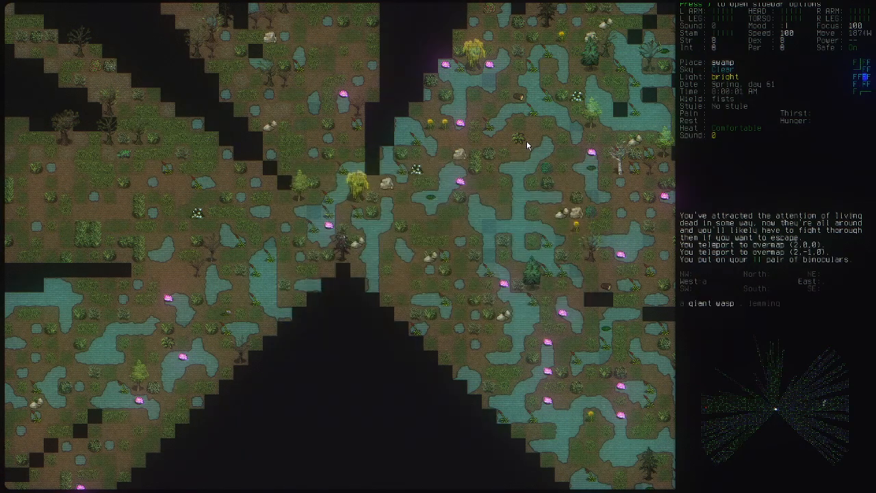
Step: Teleport the character to the adjacent overmap to the west
key(asciitilde)
key(Down)
key(Down)
key(Down)
key(Down)
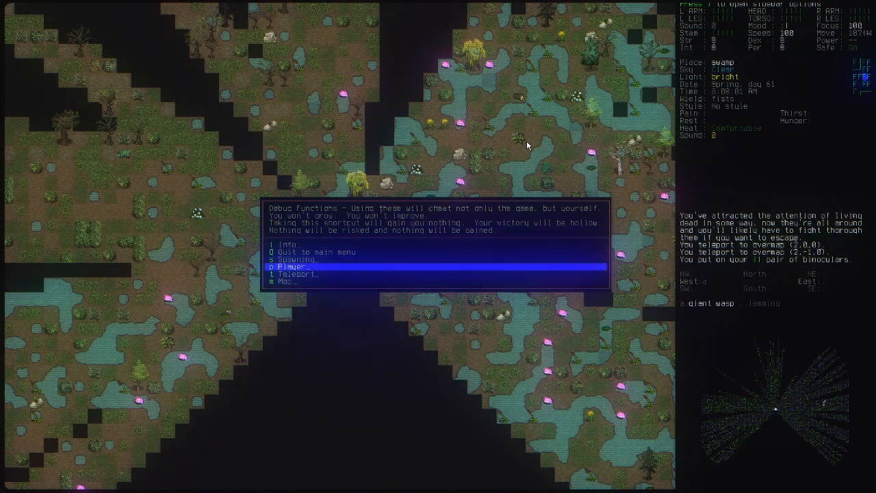
key(Return)
key(Down)
key(Down)
key(Return)
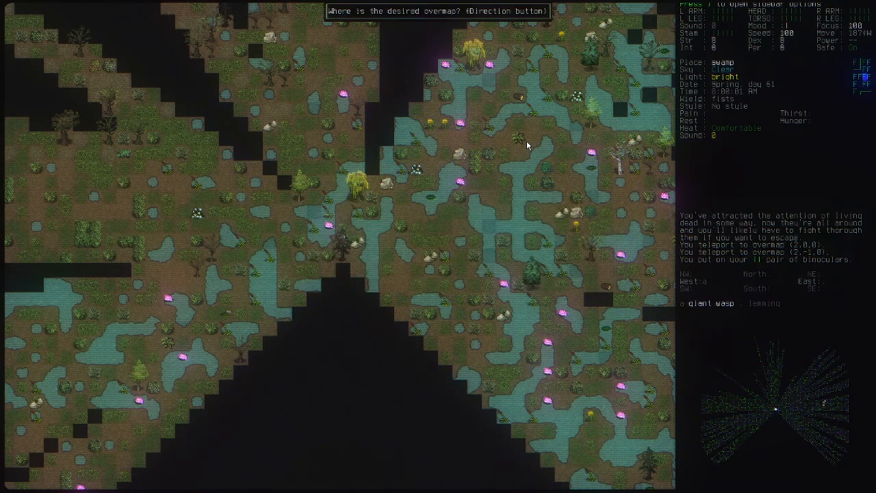
key(Left)
Step: Examine the overmap tiles around Penobscot, including its houses, and return to the local view
key(m)
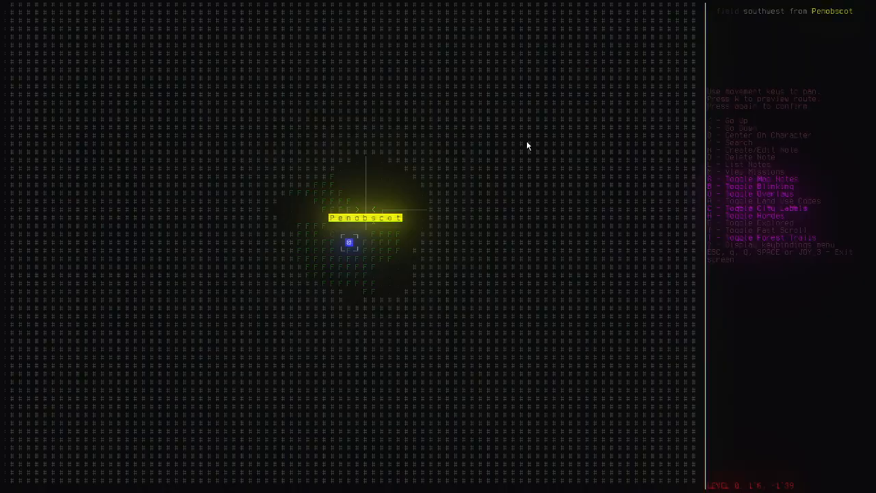
key(Up)
key(Up)
key(Up)
key(Right)
key(Up)
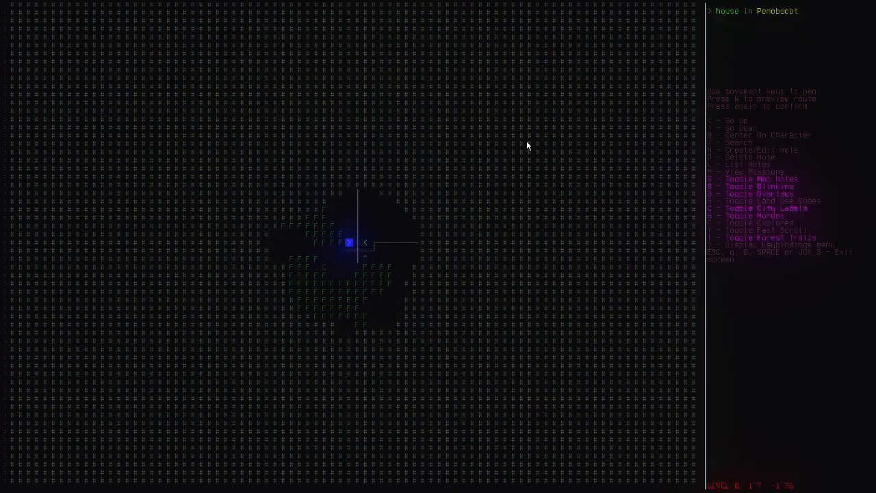
key(Escape)
Step: Teleport to the adjacent overmap north of the Penobscot one and check the surrounding map tiles
key(asciitilde)
key(Down)
key(Down)
key(Down)
key(Down)
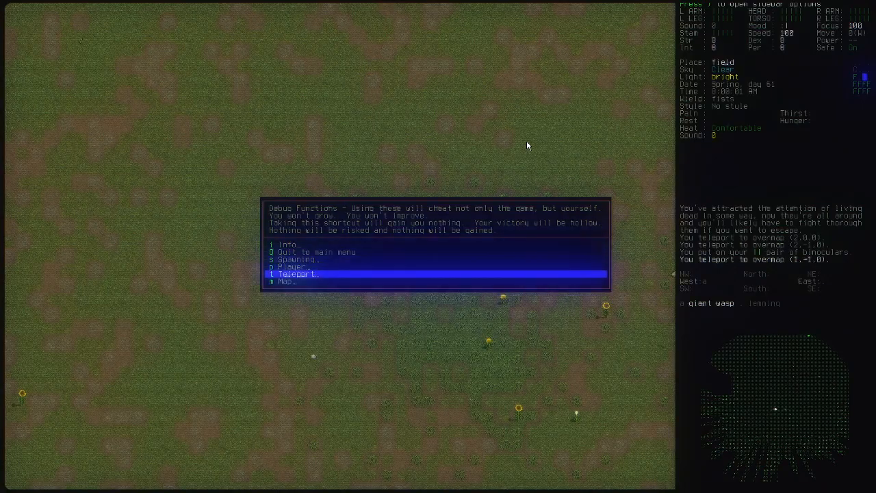
key(Return)
key(Down)
key(Down)
key(Return)
key(Up)
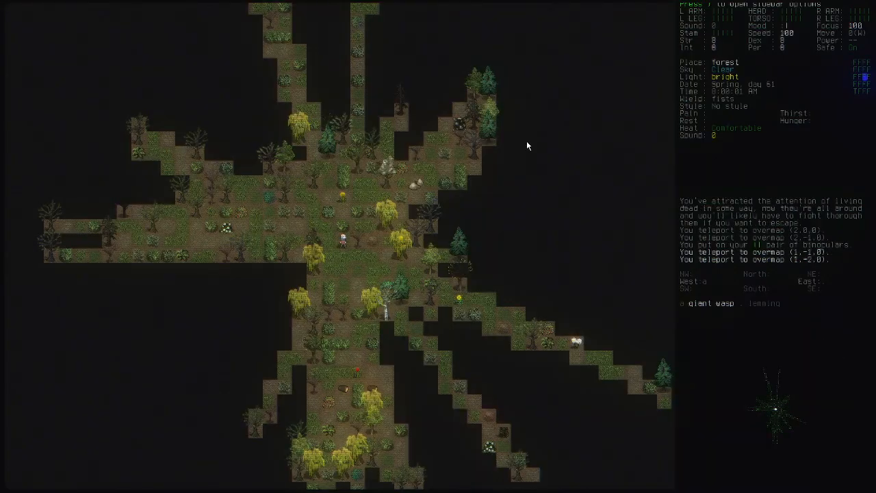
key(m)
key(Escape)
key(m)
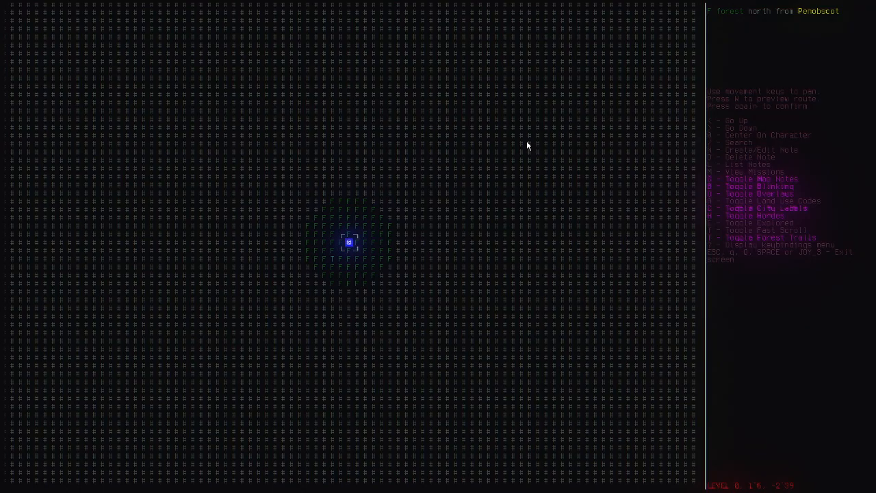
key(Escape)
Step: Teleport to the adjacent overmap to the east and check the revealed map area
key(asciitilde)
key(Down)
key(Down)
key(Down)
key(Down)
key(Return)
key(Down)
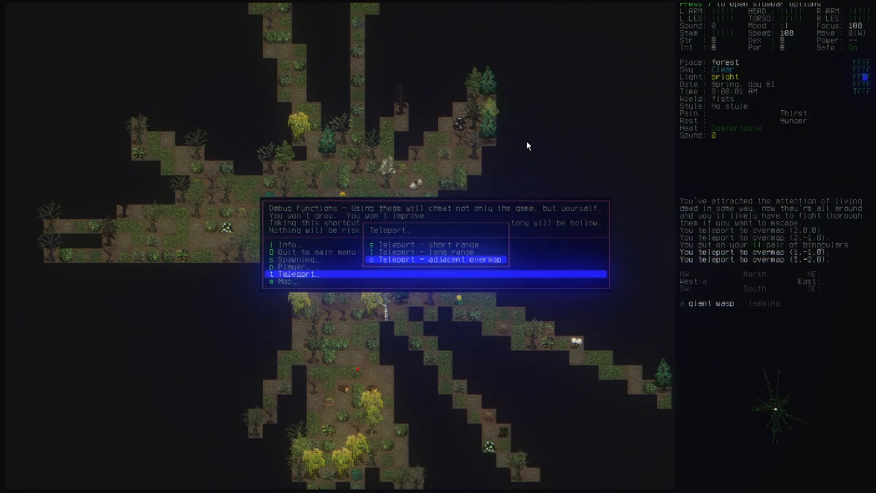
key(Return)
key(Right)
key(m)
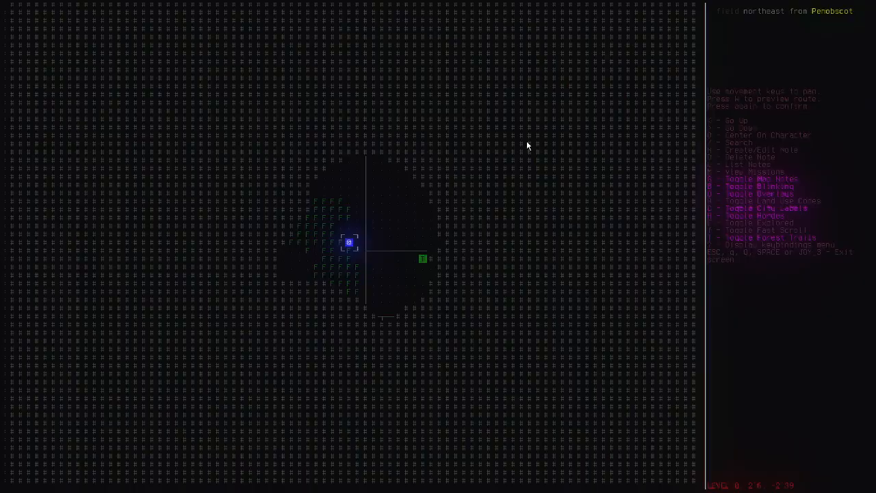
key(Escape)
key(m)
key(Escape)
Step: Teleport long range to the road tile at the northern edge of the revealed area and check the overmap there
key(asciitilde)
key(Down)
key(Down)
key(Down)
key(Down)
key(Return)
key(Down)
key(Down)
key(Return)
key(KP_9)
key(KP_9)
key(KP_9)
key(KP_9)
key(KP_8)
key(KP_8)
key(KP_8)
key(KP_8)
key(KP_7)
key(KP_7)
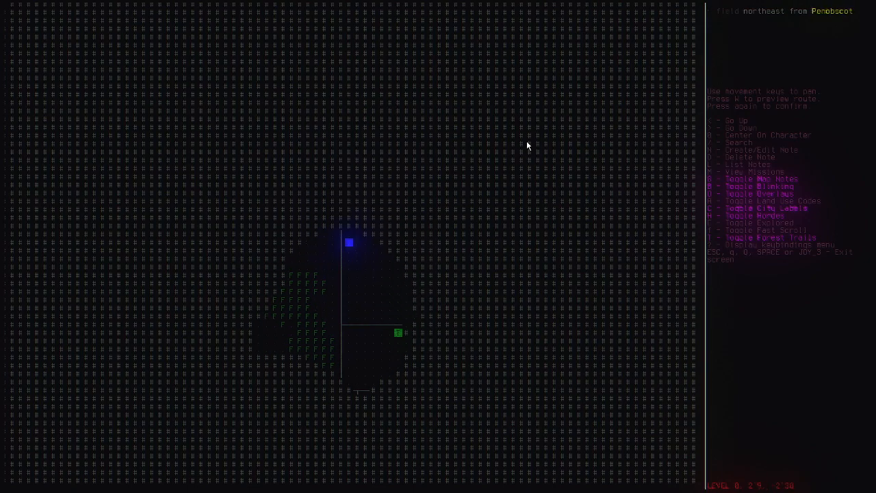
key(Return)
key(m)
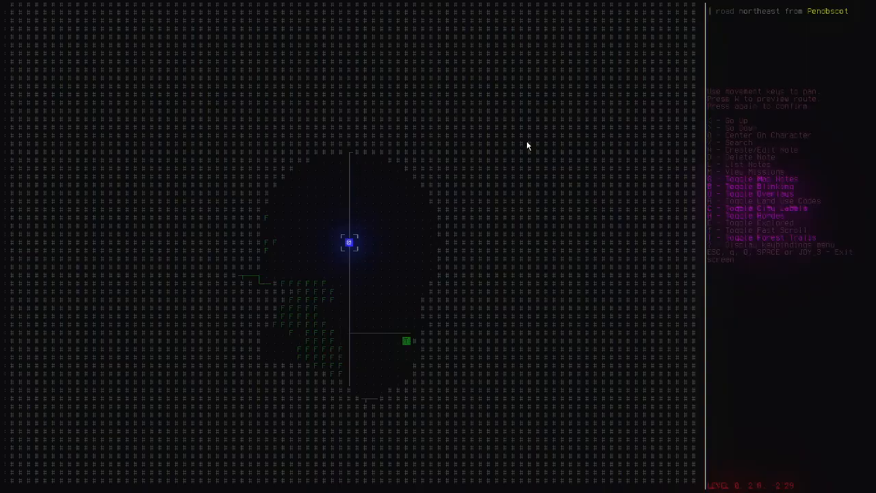
key(Escape)
Step: Teleport from the road to the adjacent overmap to the north
key(F12)
key(Down)
key(Down)
key(Down)
key(Down)
key(Return)
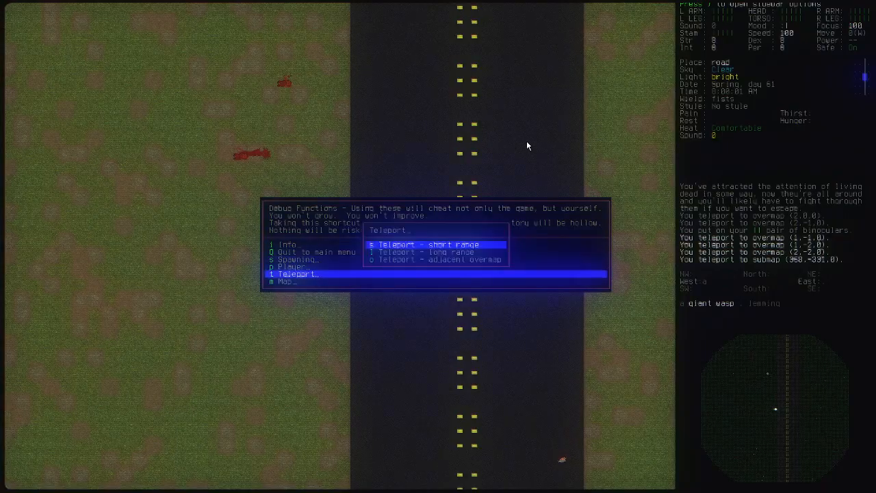
key(Down)
key(Down)
key(Return)
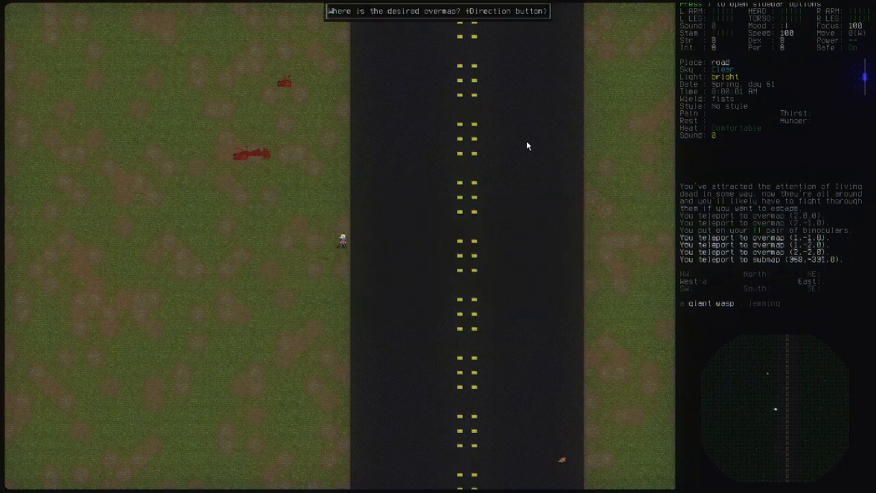
key(Up)
Step: Examine the overmap tiles northwest of the character for the demo house and return to the local view
key(m)
key(Up)
key(Up)
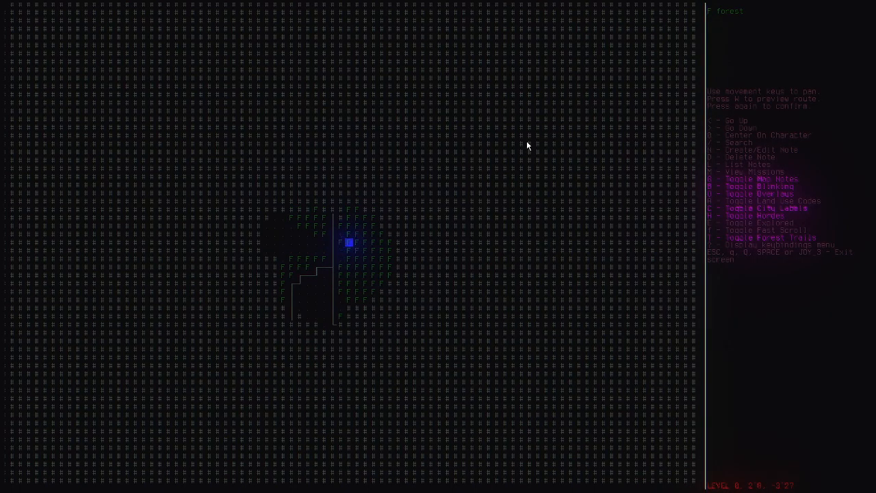
key(Left)
key(Up)
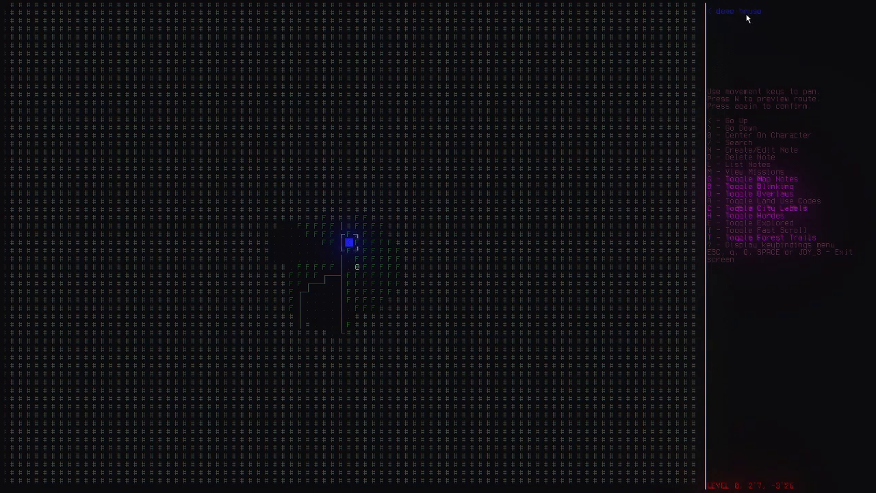
click(541, 233)
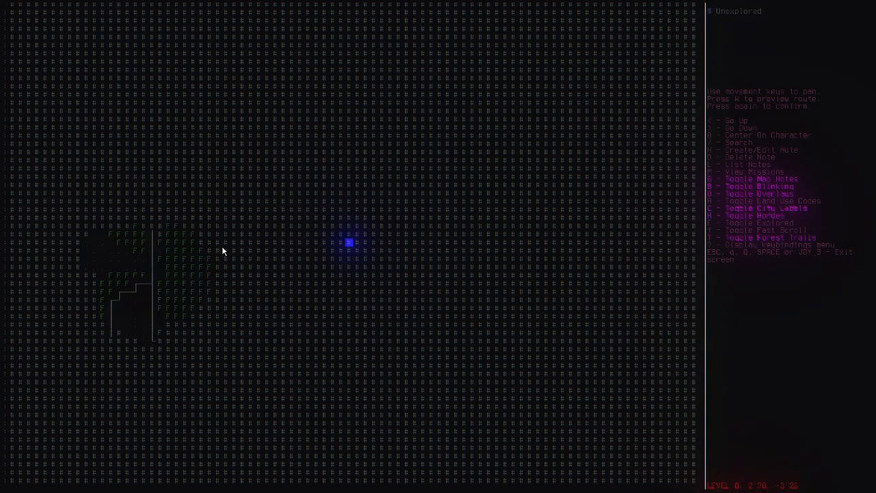
click(352, 245)
key(Escape)
key(Escape)
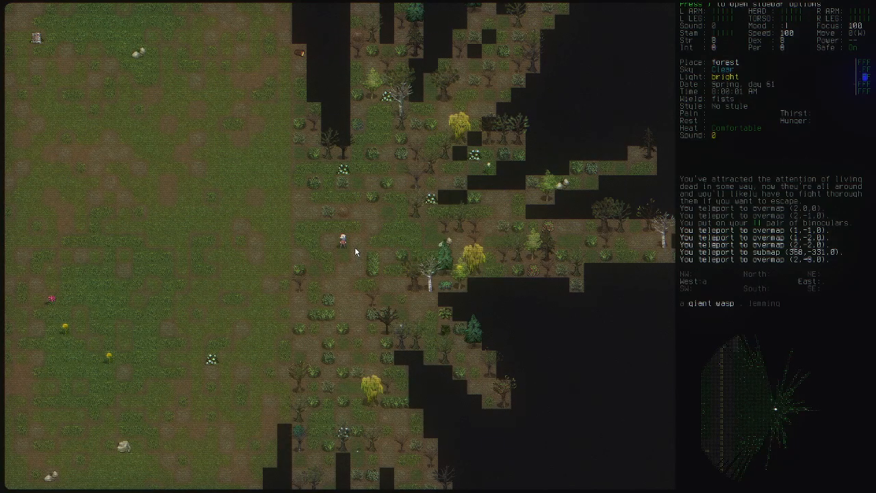
Step: Teleport long range onto the demo house tile beside the road
key(asciitilde)
key(t)
key(Down)
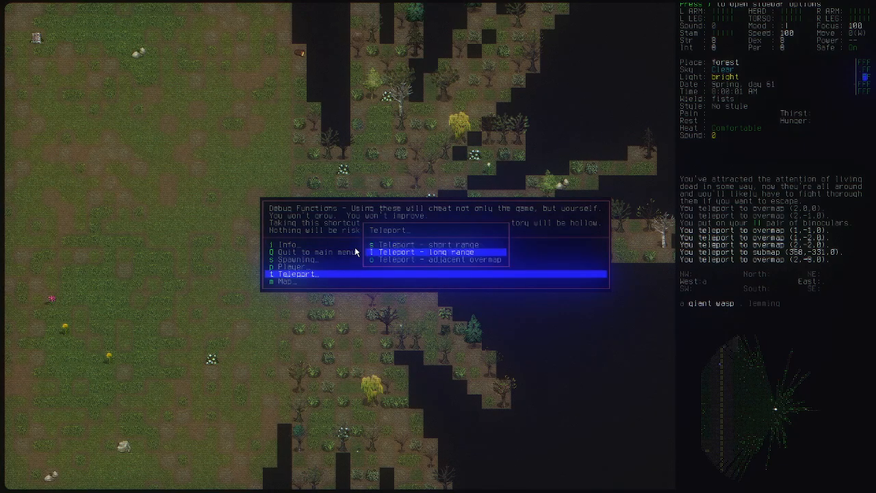
key(Return)
key(Up)
key(Right)
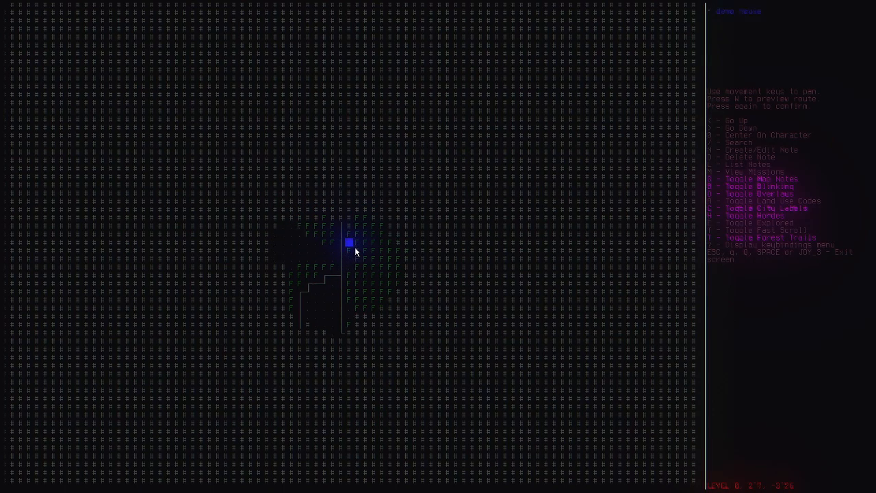
key(Return)
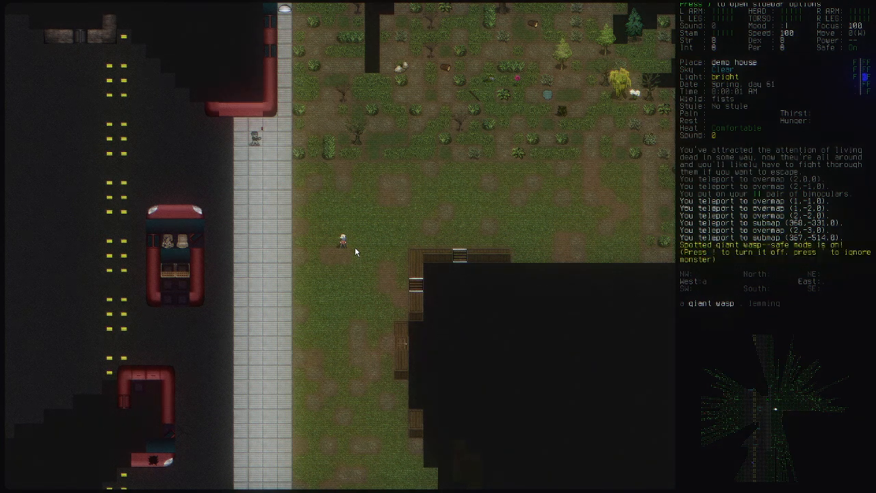
Step: Turn safe mode off and move the character a few tiles southeast towards the demo house
key(shift+1)
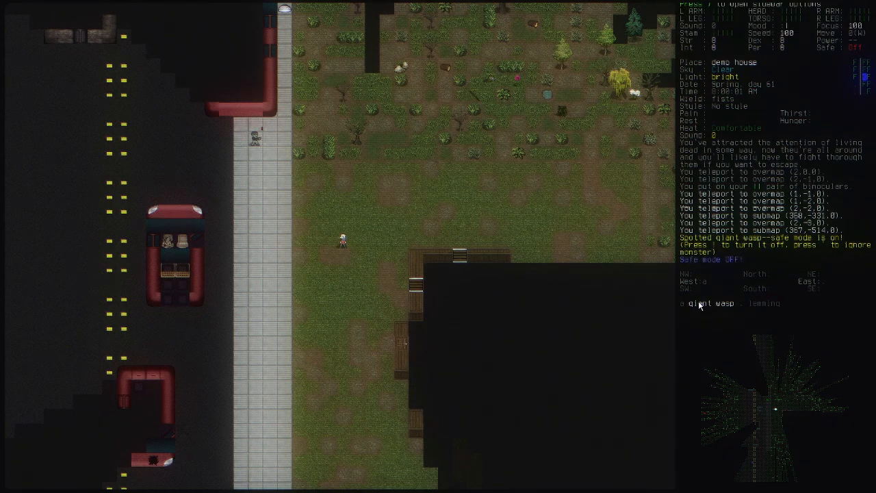
key(n)
key(j)
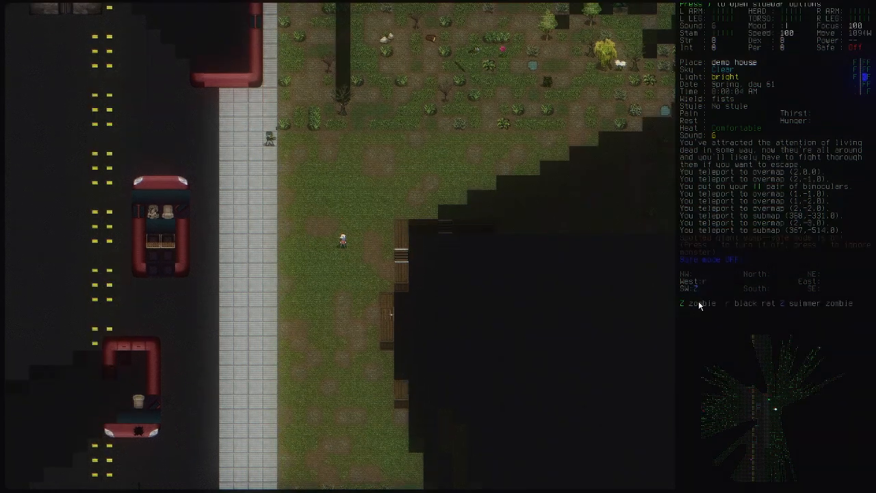
Step: Switch the character to running and go along the lawn to the demo house's west door
key(quotedbl)
key(r)
key(j)
key(j)
key(j)
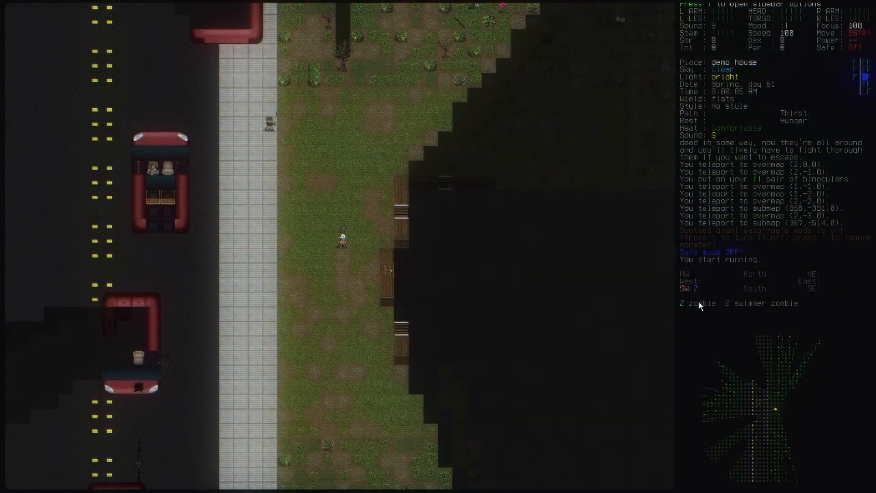
key(n)
key(n)
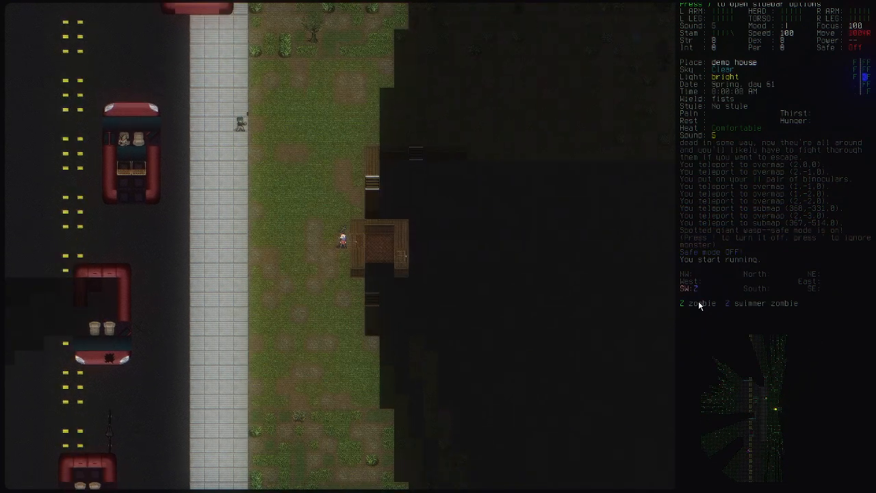
Step: Enter the small entry room through the west door and close the door behind the character
key(l)
key(l)
key(c)
key(n)
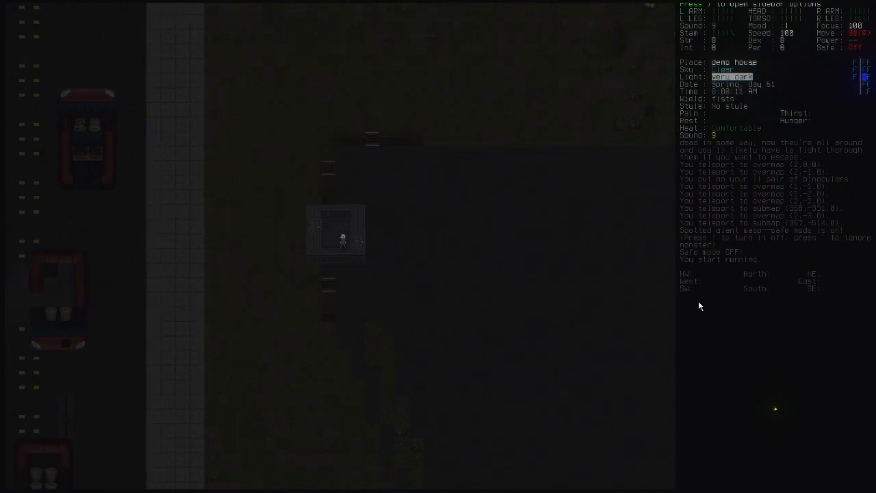
Step: Go through the inner door into the southern room and open its exterior door on the east wall
key(l)
key(l)
key(l)
key(l)
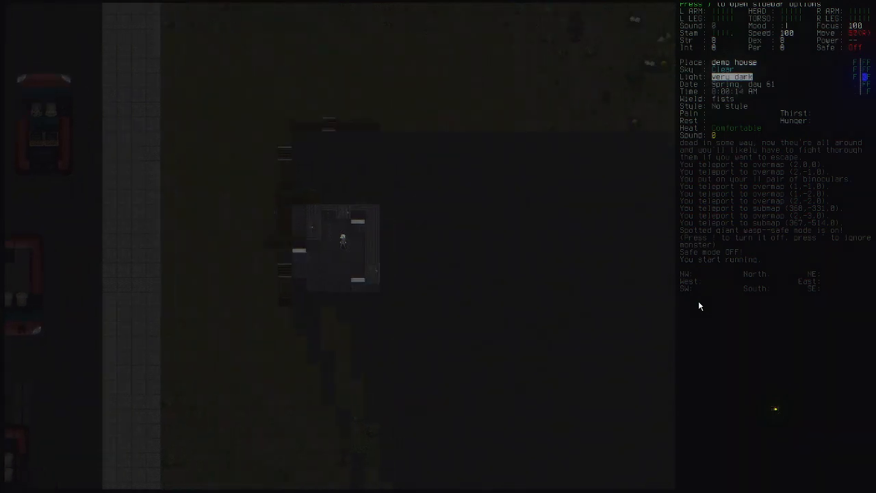
key(j)
key(j)
key(l)
key(l)
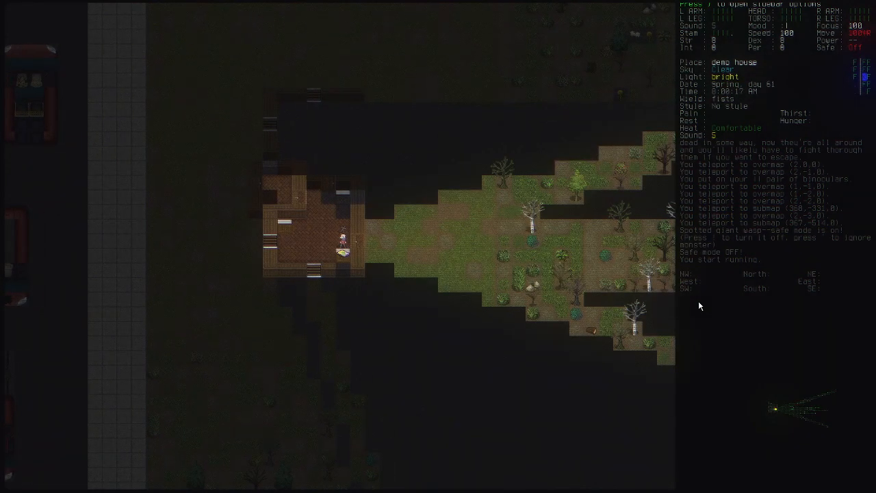
Step: Inspect the contents of the cupboard in the southern room's southeast corner at close view
key(h)
key(z)
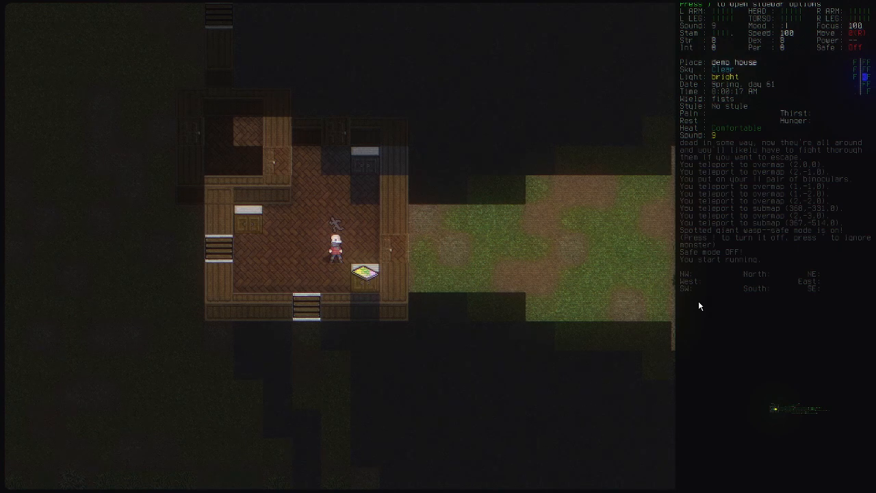
key(x)
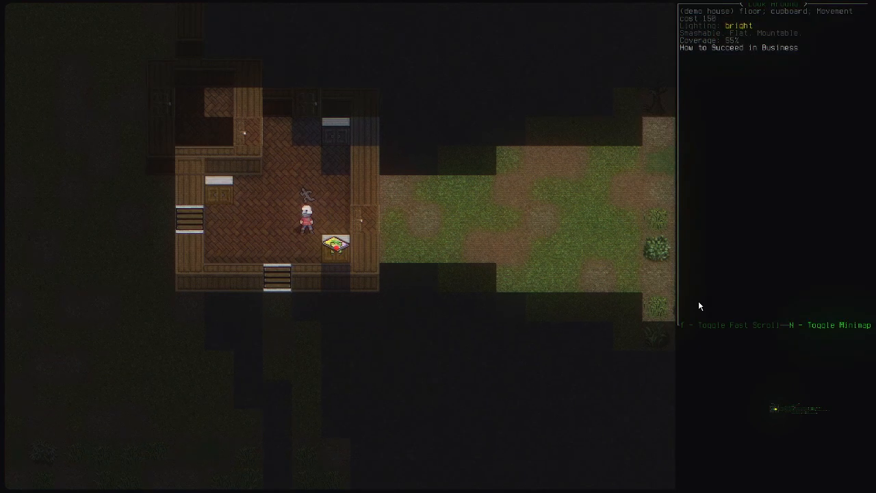
key(y)
key(Escape)
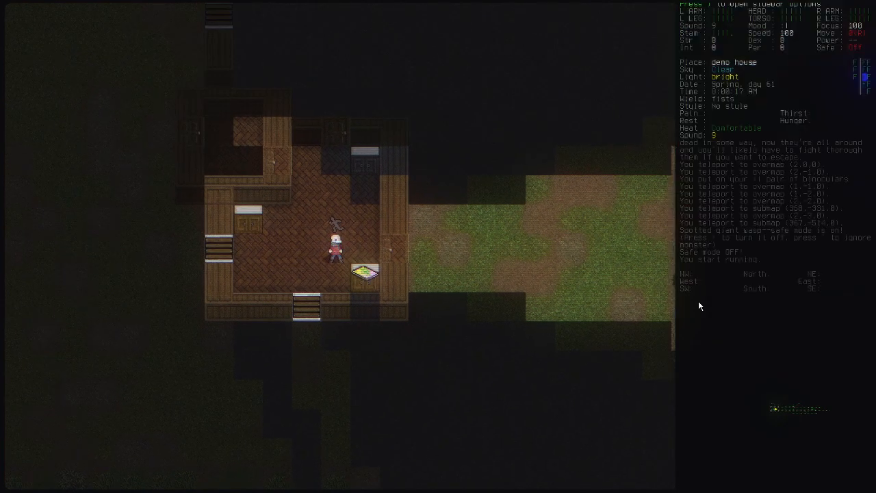
Step: Walk to the cupboard on the southern room's west side and inspect its contents
key(y)
key(h)
key(x)
key(h)
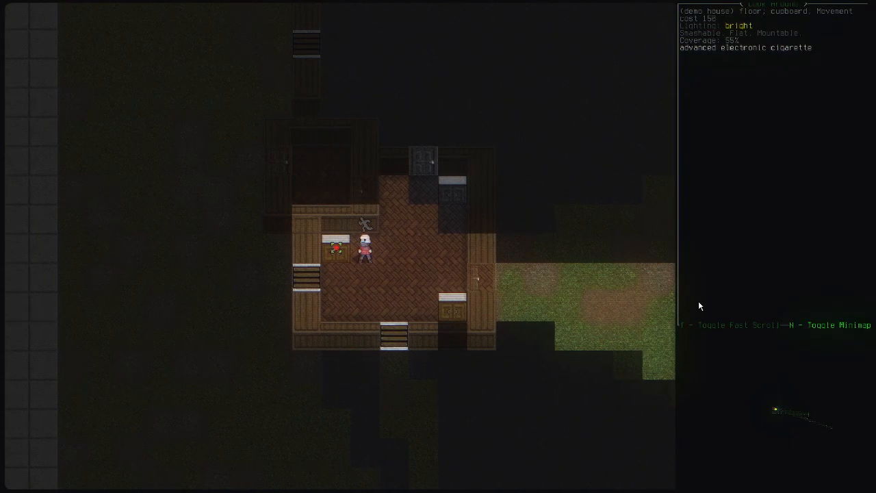
key(Escape)
Step: Walk to the cupboard in the southern room's northeast corner and inspect it
key(l)
key(l)
key(u)
key(x)
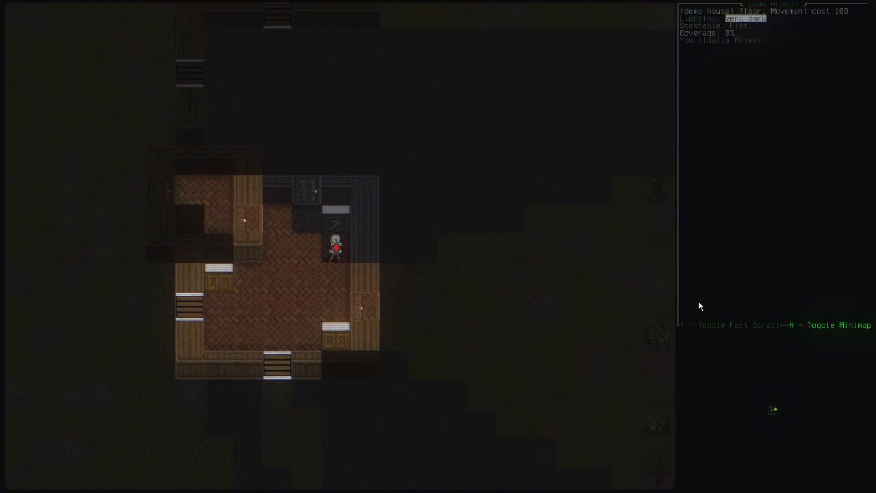
key(k)
key(Escape)
Step: Go through the north door into the bedroom and inspect the cupboard just inside it
key(y)
key(k)
key(k)
key(k)
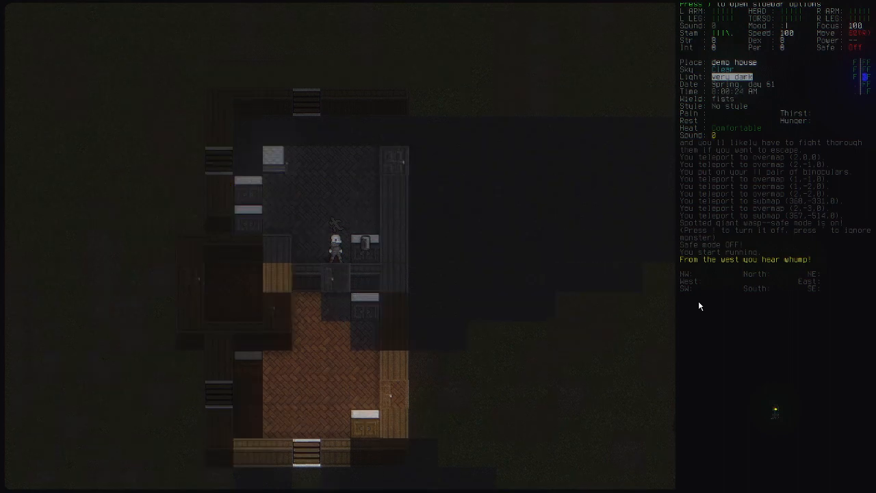
key(x)
key(l)
key(Escape)
Step: Inspect the two cupboards against the bedroom's west wall and the bed north of them
key(y)
key(h)
key(x)
key(h)
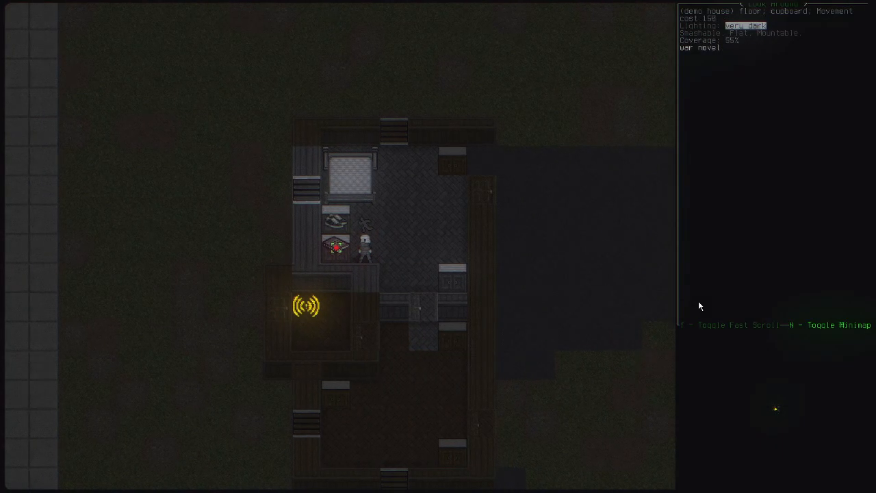
key(k)
key(k)
key(l)
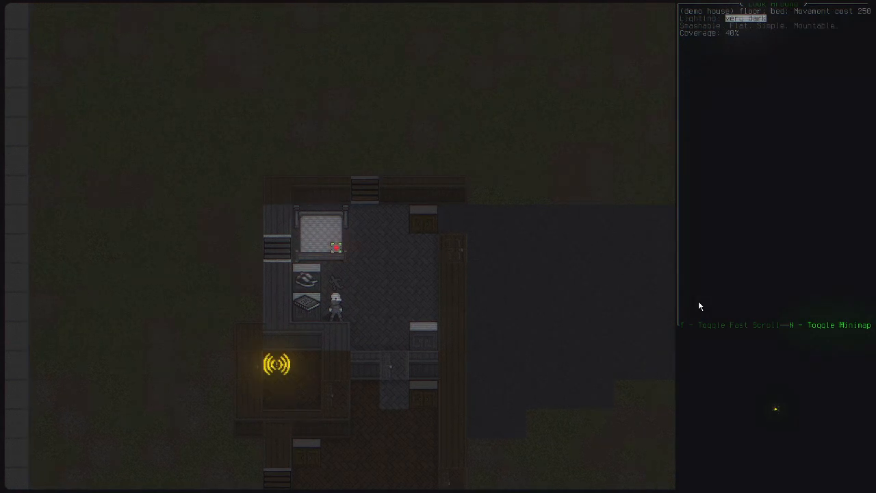
key(k)
key(Escape)
Step: Switch to the demoHouse mod folder and open tc_demoHouse_map.json in Notepad to compare its layout with the house
key(z)
key(z)
key(z)
key(z)
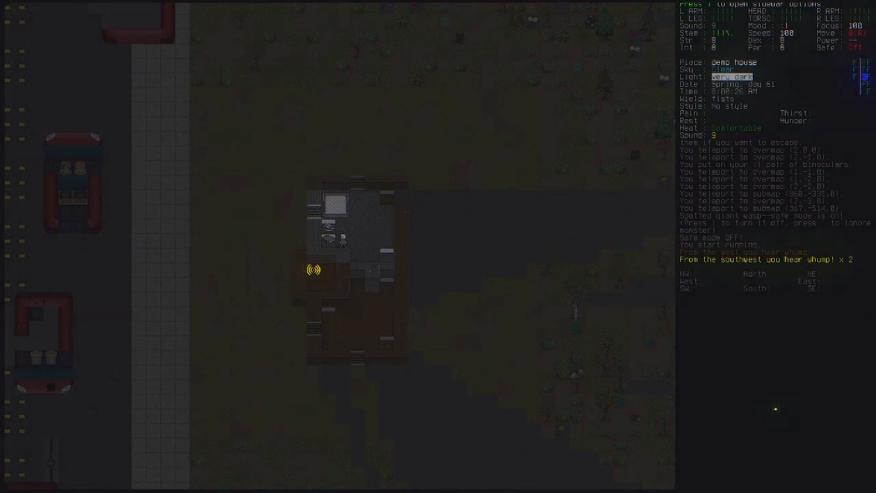
key(alt+Tab)
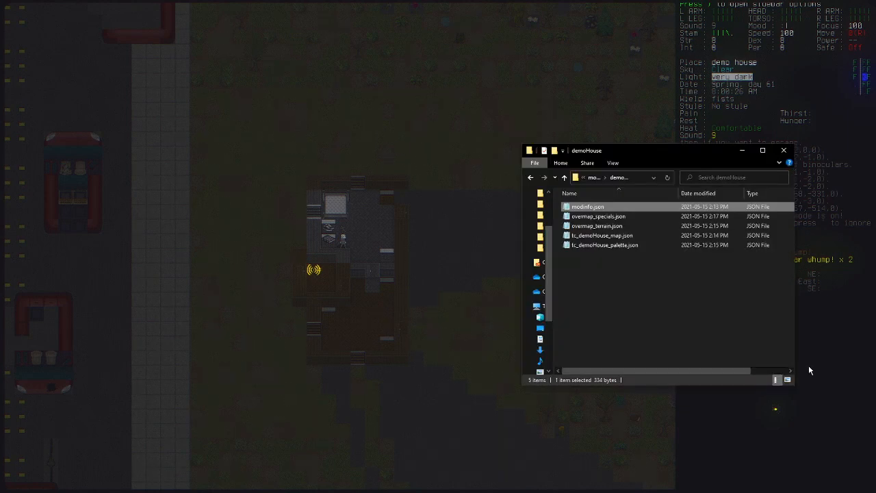
click(617, 236)
double_click(617, 237)
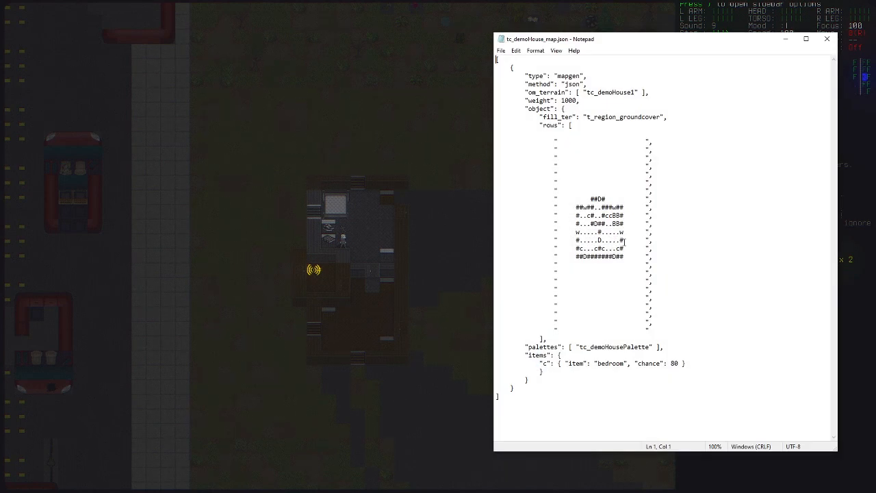
mouse_move(658, 49)
mouse_down()
mouse_move(573, 63)
mouse_move(647, 49)
mouse_up()
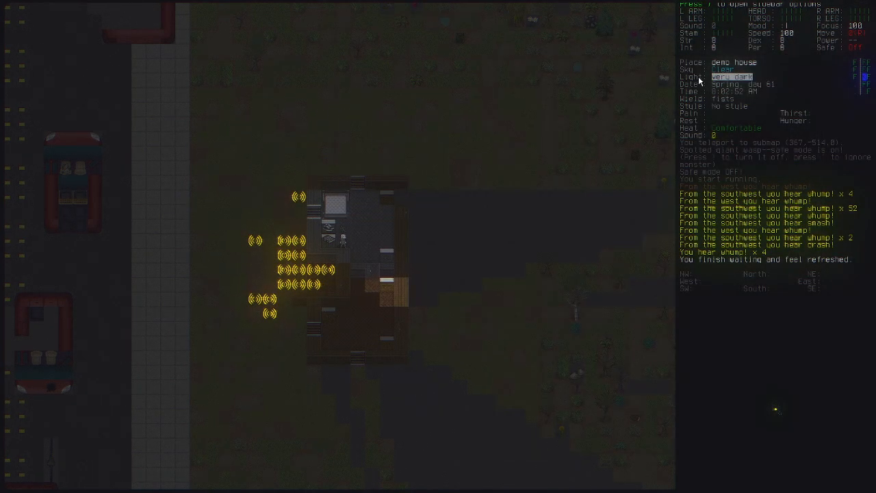
Step: Inspect the southern cupboard against the bedroom's west wall again, back in the game
key(z)
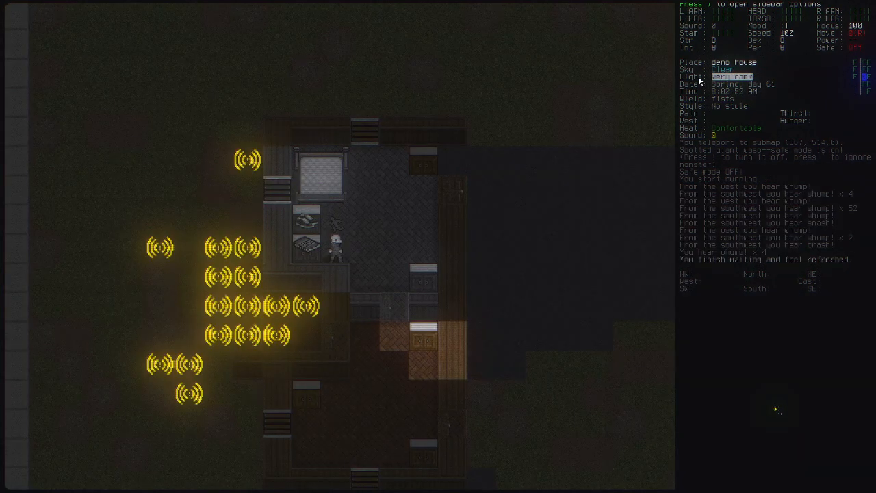
key(x)
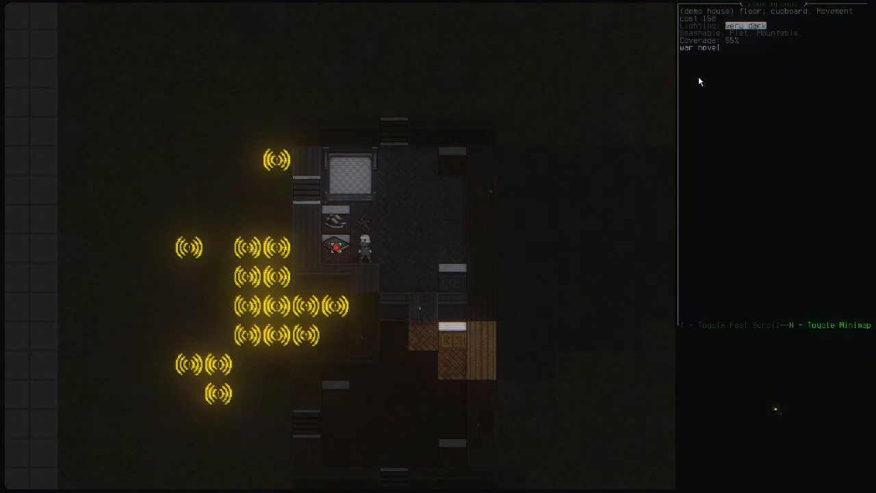
key(Escape)
Step: Cross the bedroom and leave the house through its east door onto the grass
key(9)
key(9)
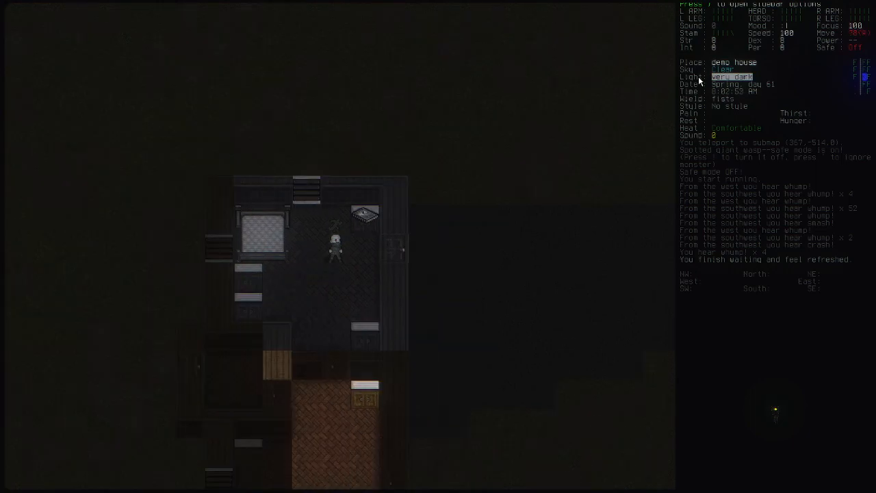
key(6)
key(6)
key(6)
key(6)
key(z)
key(z)
key(z)
key(z)
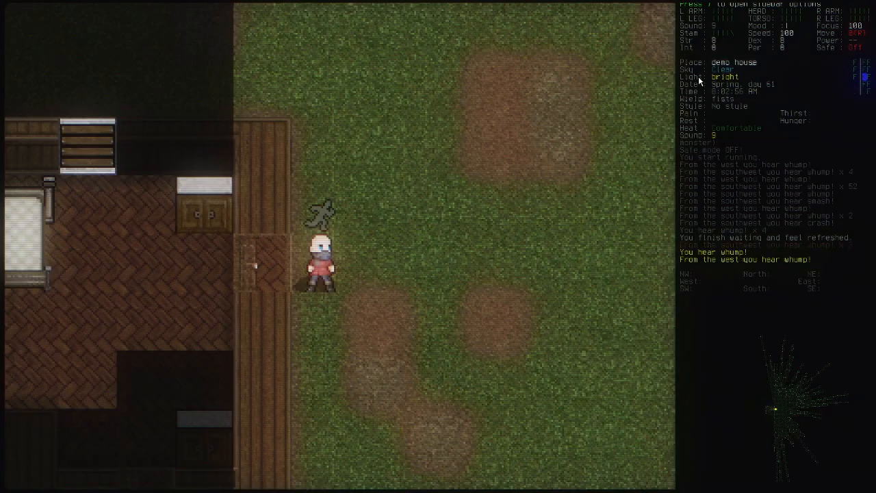
Step: Examine the house interior from outside, from the rooms to the southwest up to the bedroom floor
key(x)
key(1)
key(1)
key(1)
key(1)
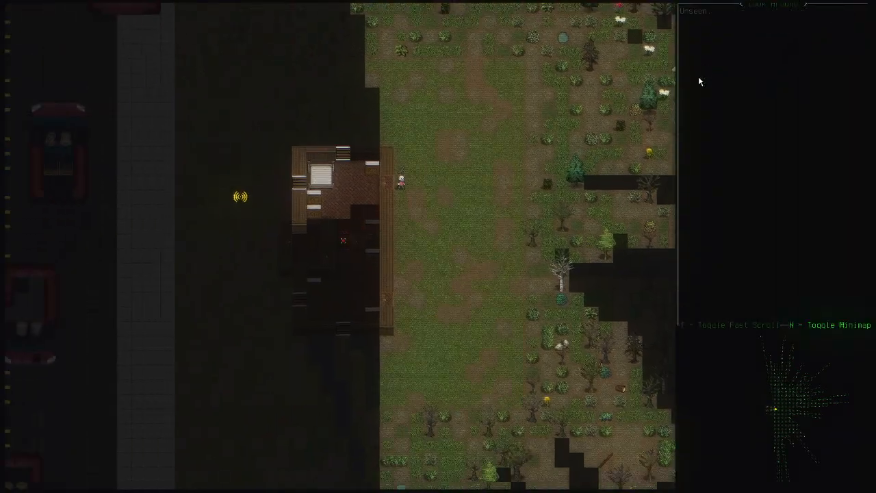
key(8)
key(8)
key(8)
key(z)
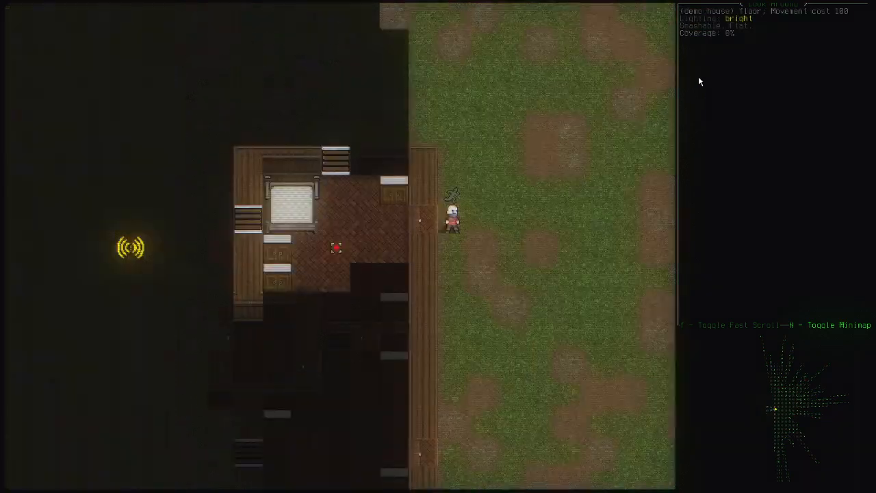
Step: Examine the bedroom's east wall north of the door up to the house's northeast corner
key(6)
key(9)
key(9)
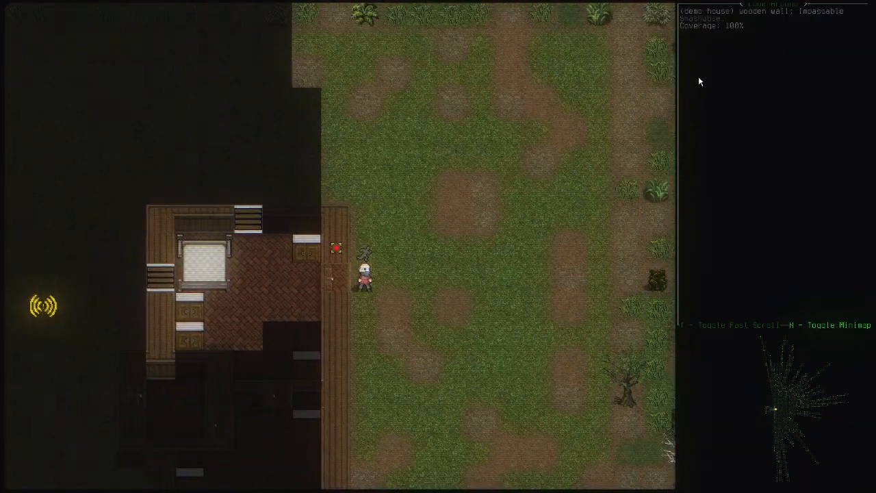
key(8)
key(z)
key(z)
key(z)
key(z)
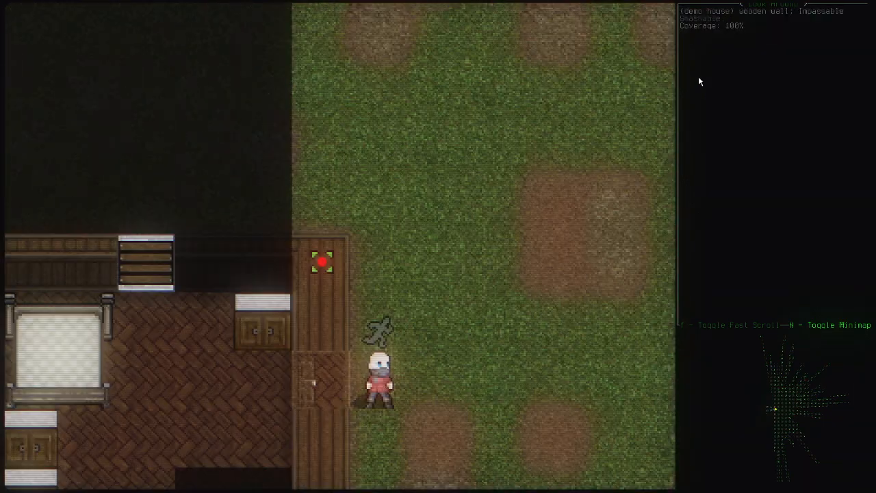
Step: Examine the tiles running diagonally southwest from the northeast corner across the bedroom, and stop looking around
key(1)
key(1)
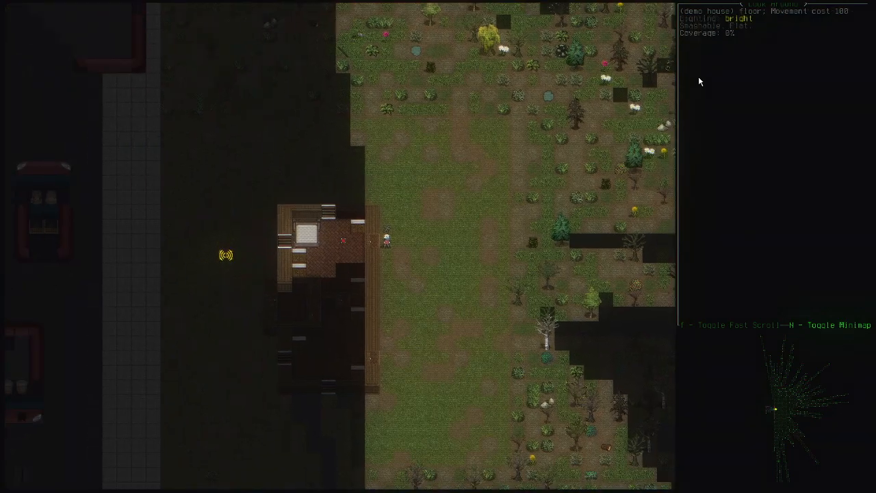
key(1)
key(1)
key(1)
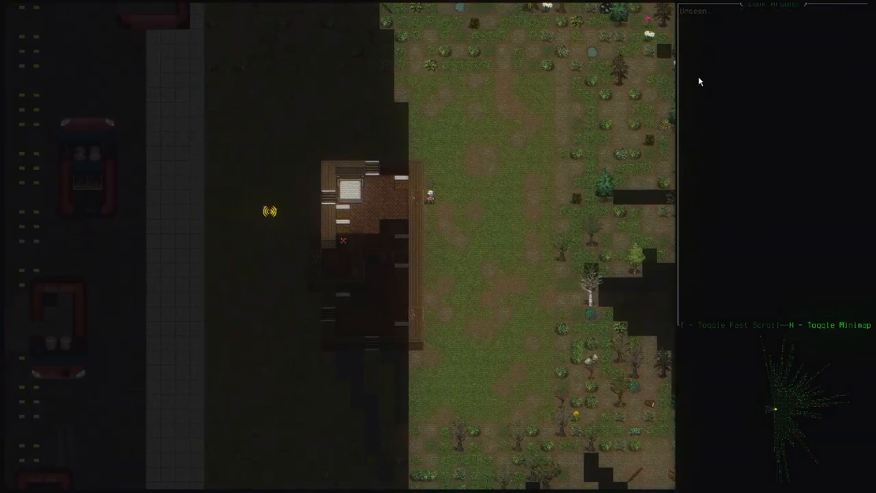
key(Escape)
key(Escape)
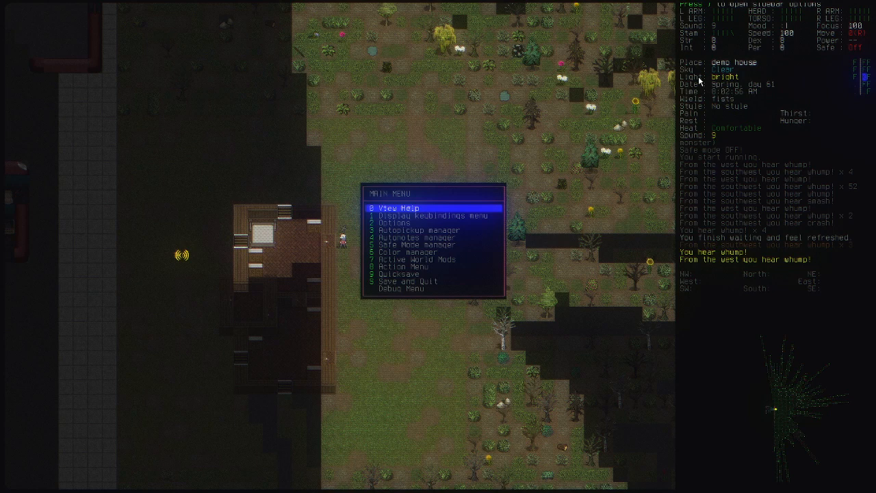
key(Up)
key(Up)
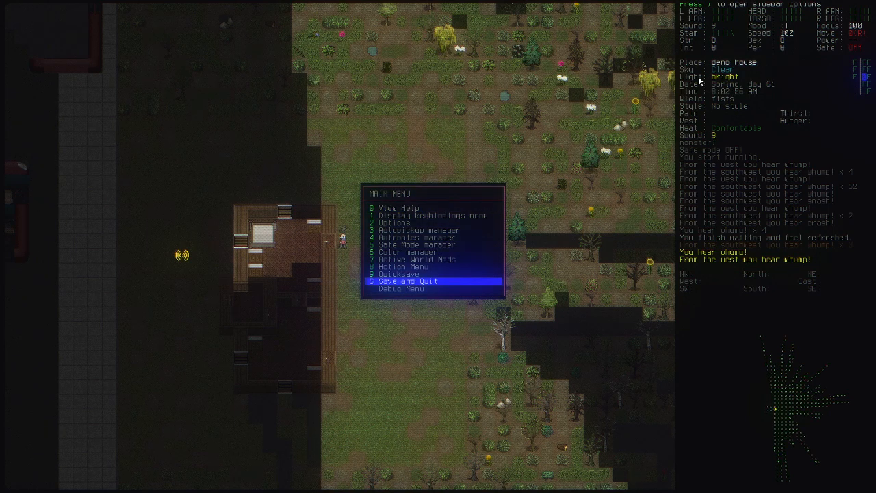
key(Escape)
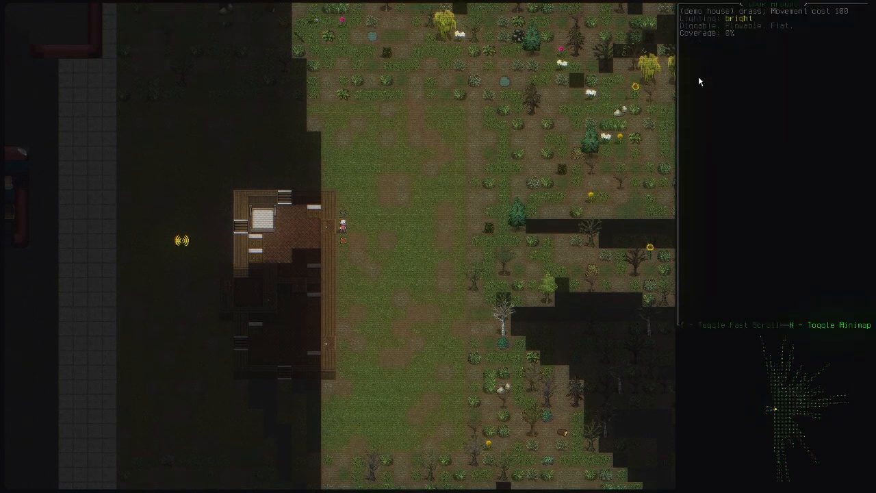
Step: Examine the grass tiles south of the character beyond the house's southern end and come back to the character
key(Down)
key(Down)
key(Down)
key(Down)
key(Down)
key(Down)
key(Down)
key(Down)
key(Down)
key(Down)
key(Down)
key(Down)
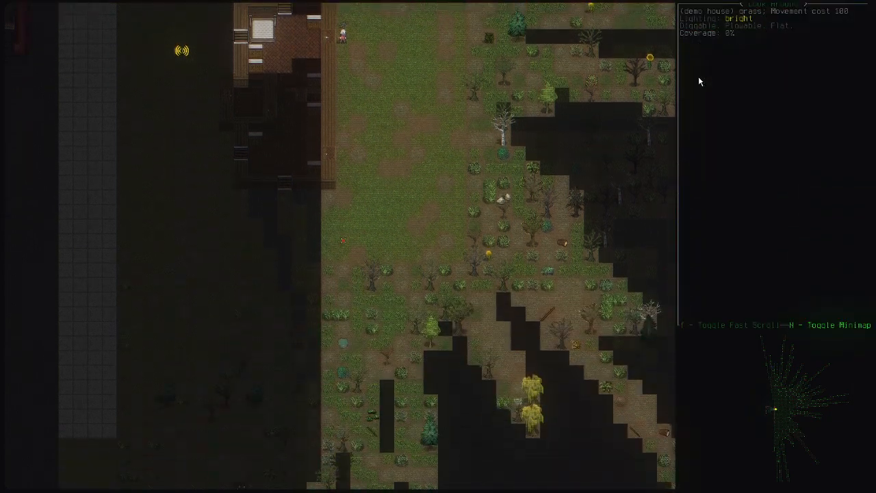
key(Up)
key(Up)
key(Up)
key(Up)
key(Up)
key(Up)
key(Up)
key(Up)
key(Up)
key(Up)
key(Up)
key(Up)
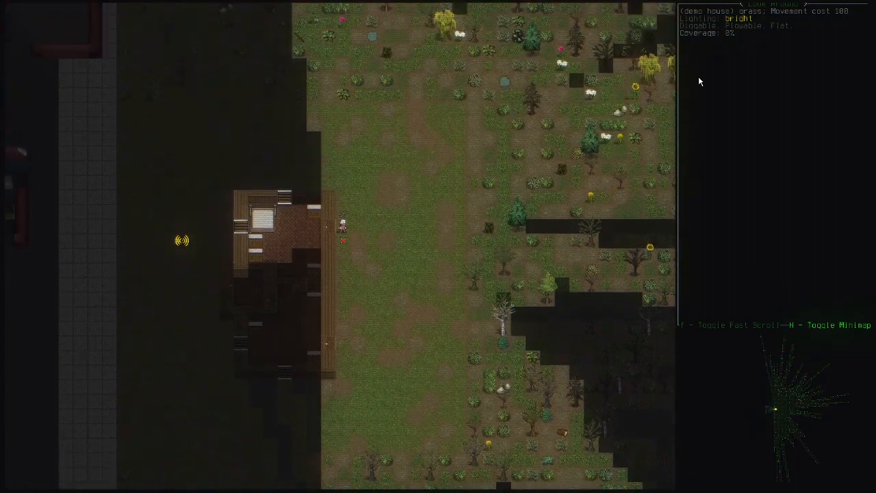
key(Up)
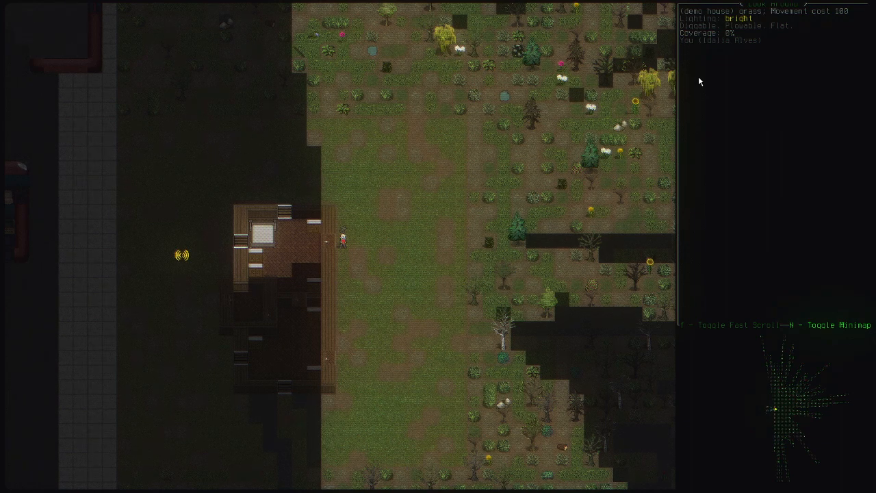
Step: Stop looking around, then save the current game and leave it for the title screen
key(Escape)
key(Escape)
key(Up)
key(Up)
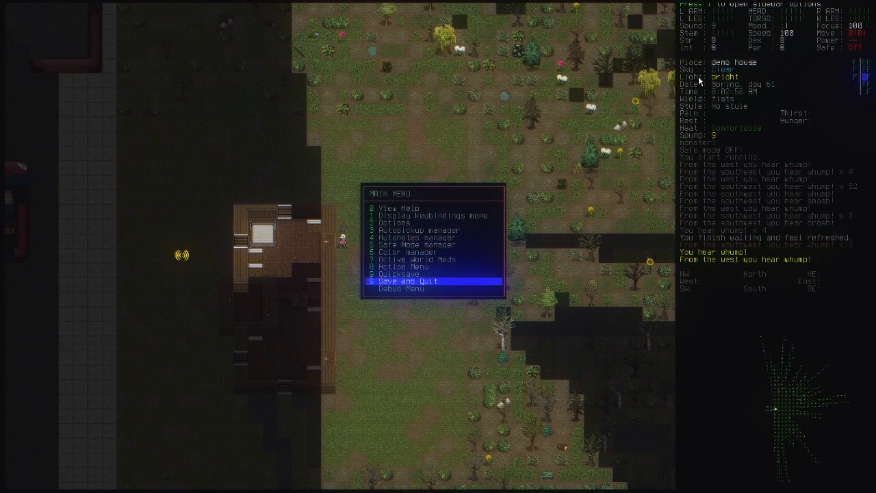
key(Return)
key(Return)
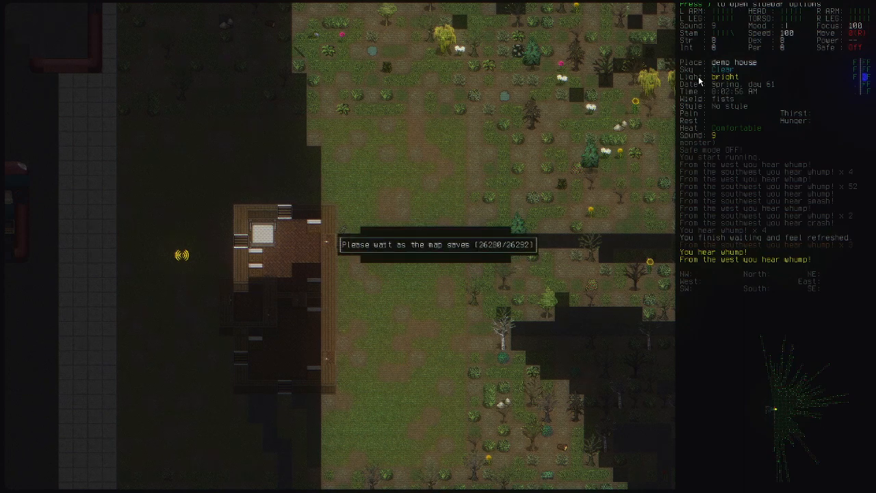
Step: Quit Cataclysm: Dark Days Ahead from the title screen and return to the desktop
key(Right)
key(Right)
key(Right)
key(Right)
key(Right)
key(Right)
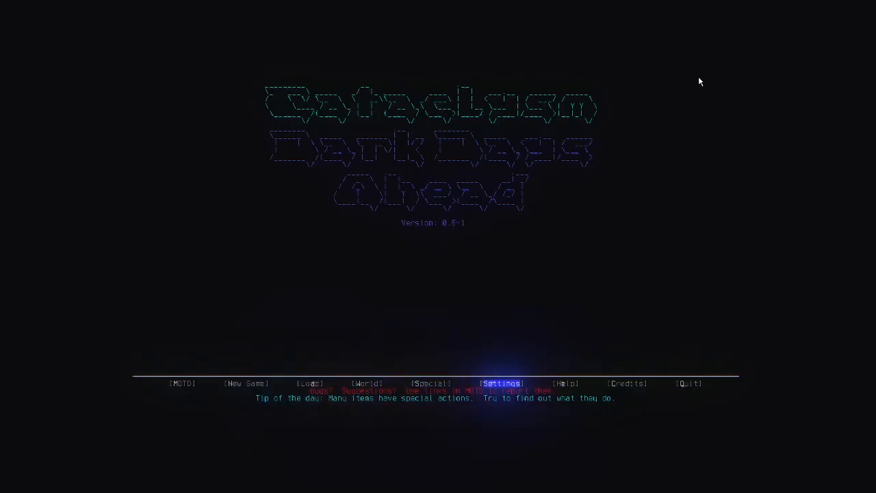
key(Return)
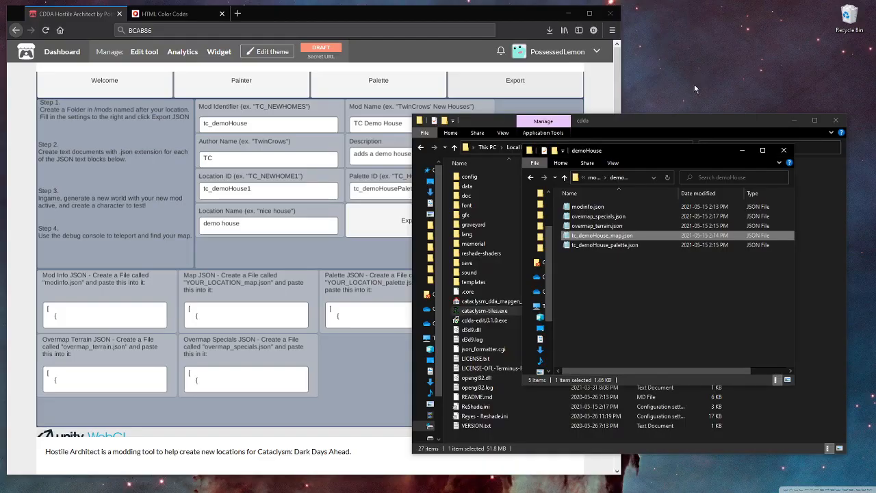
Step: Minimize the demoHouse and cdda folder windows, maximize the browser with Hostile Architect and show the house layout in the Painter
click(741, 150)
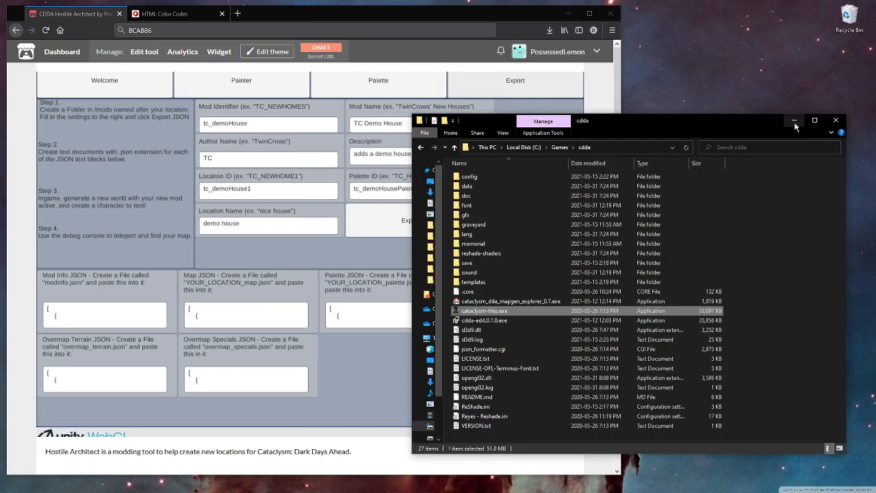
click(794, 120)
click(590, 13)
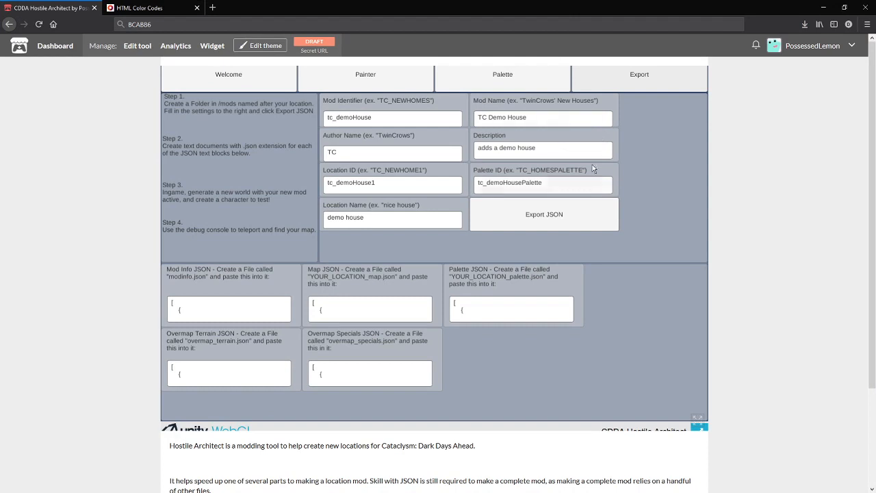
click(378, 80)
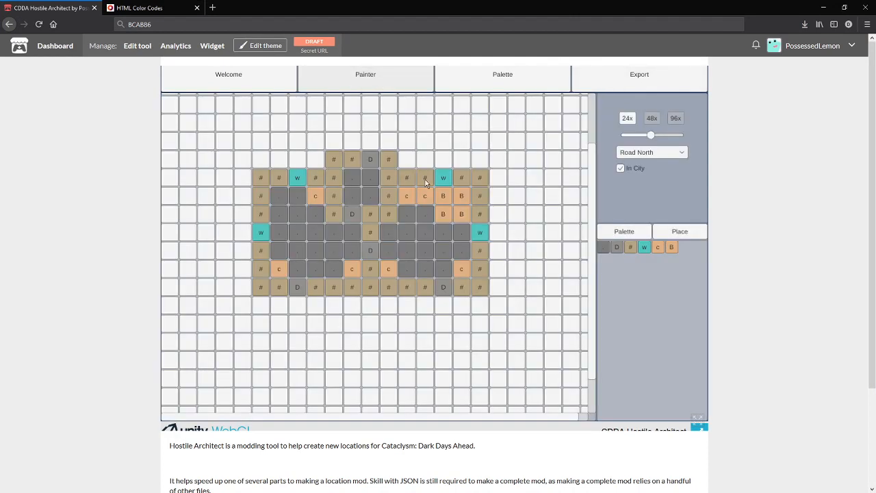